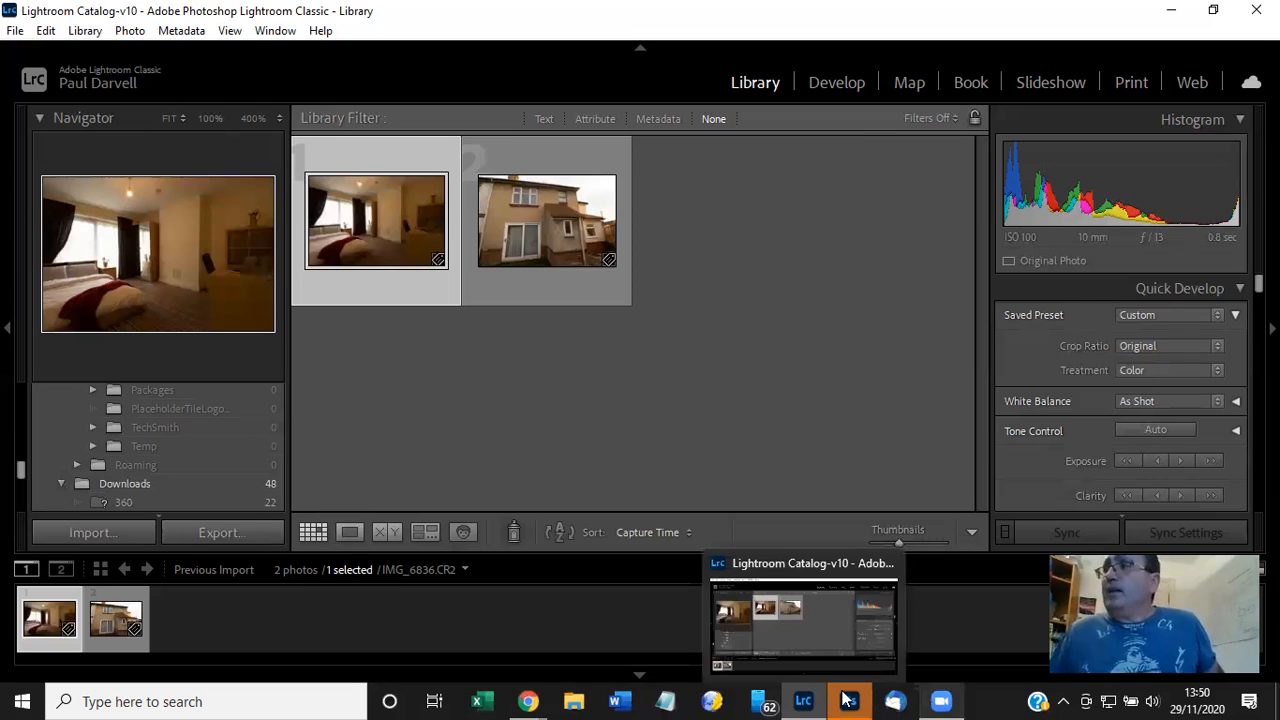
Return to Lightroom Classic after a glance at Photoshop, and open the bedroom photo IMG_6836.CR2 in the Develop module.
click(806, 700)
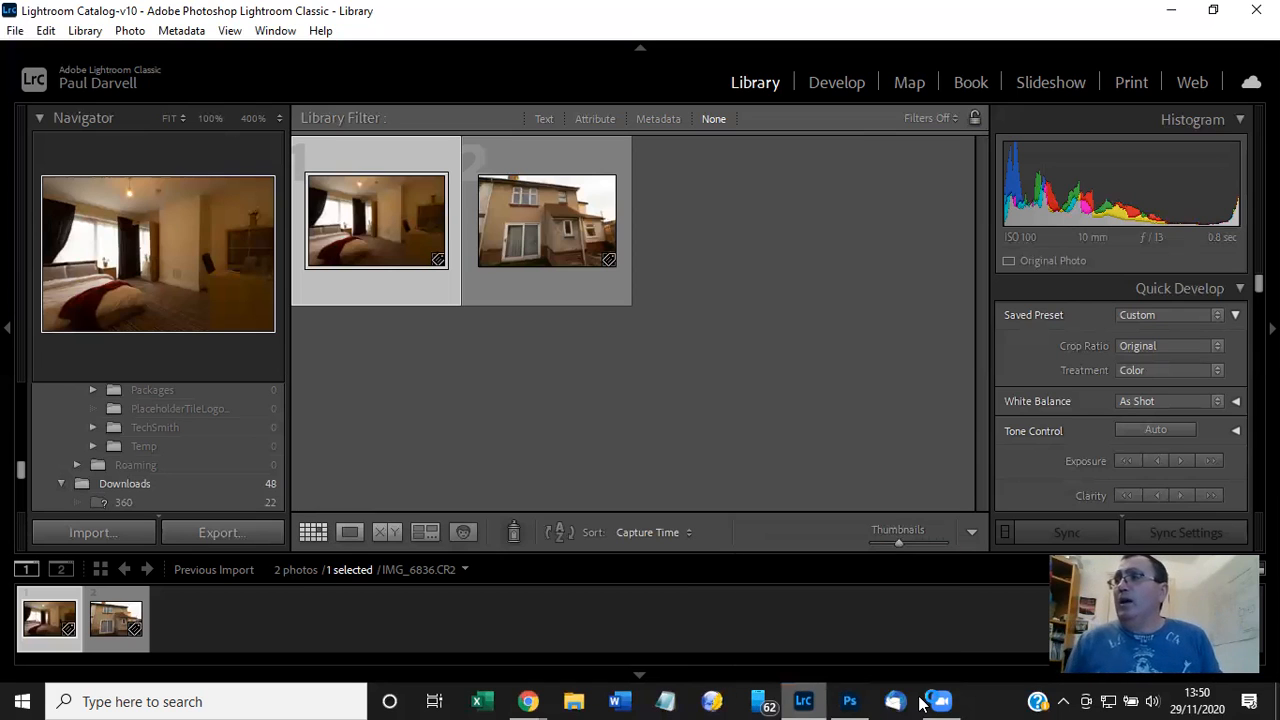
click(853, 702)
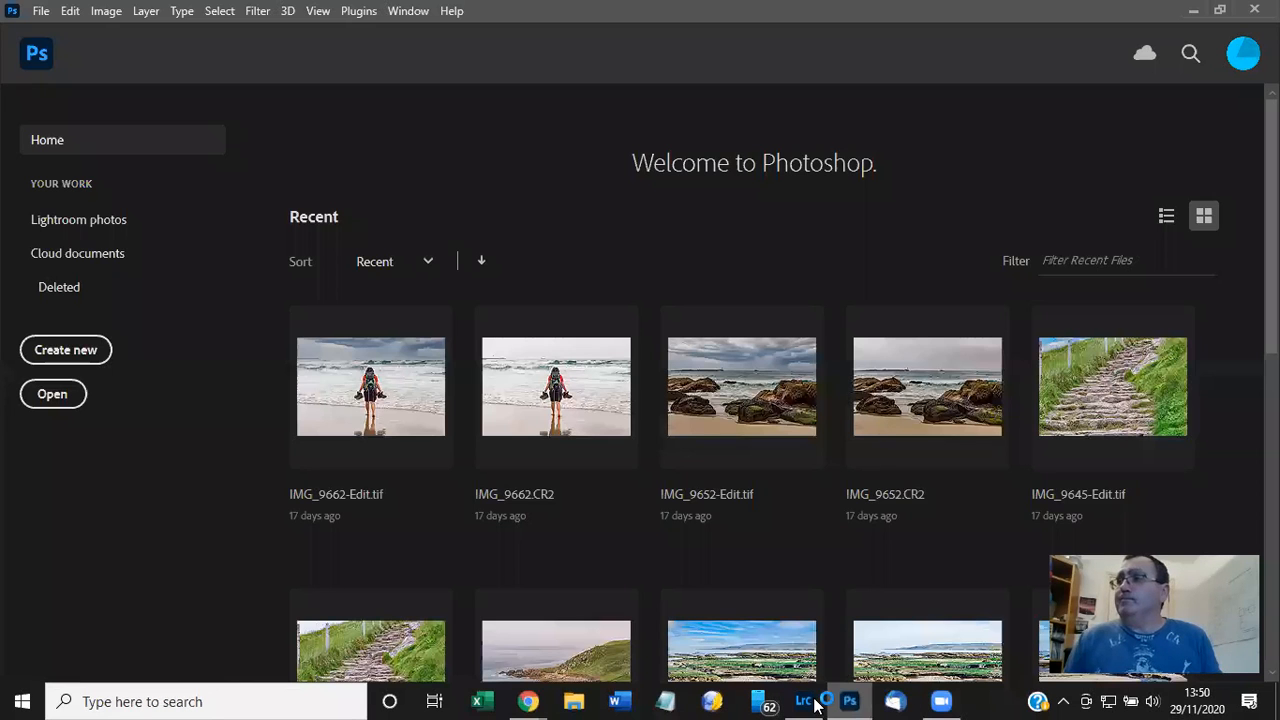
click(805, 701)
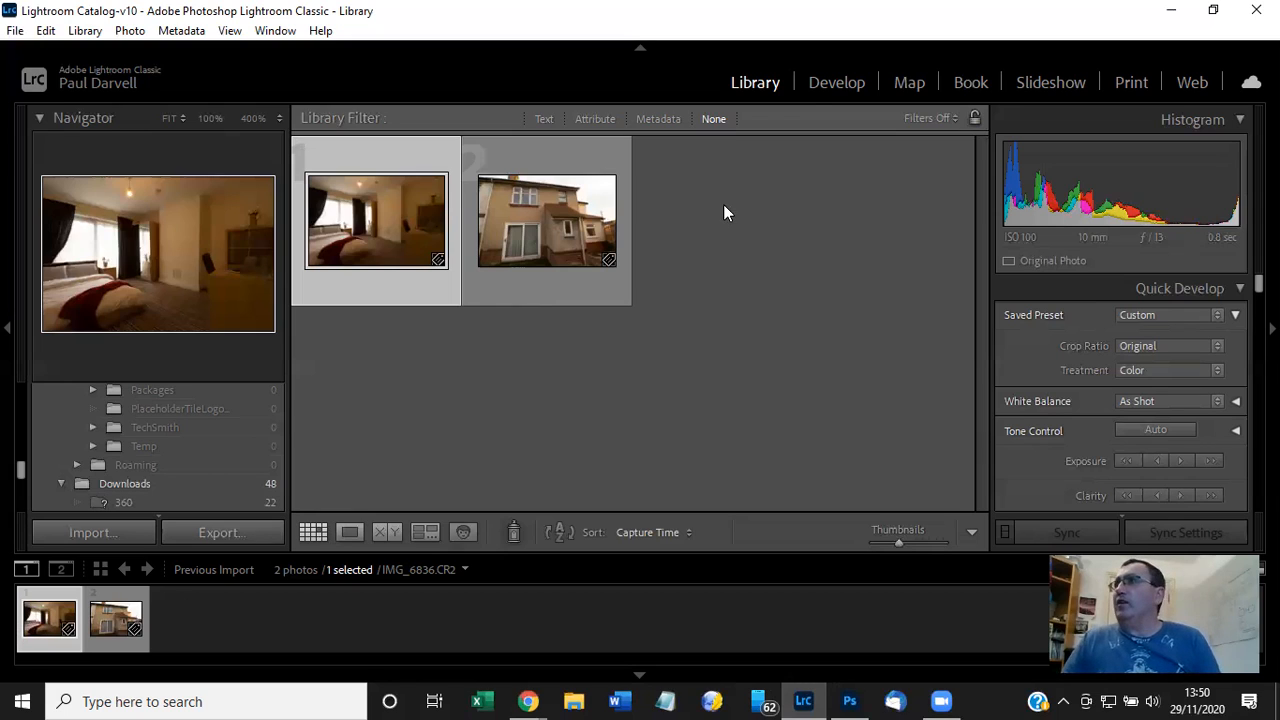
click(836, 81)
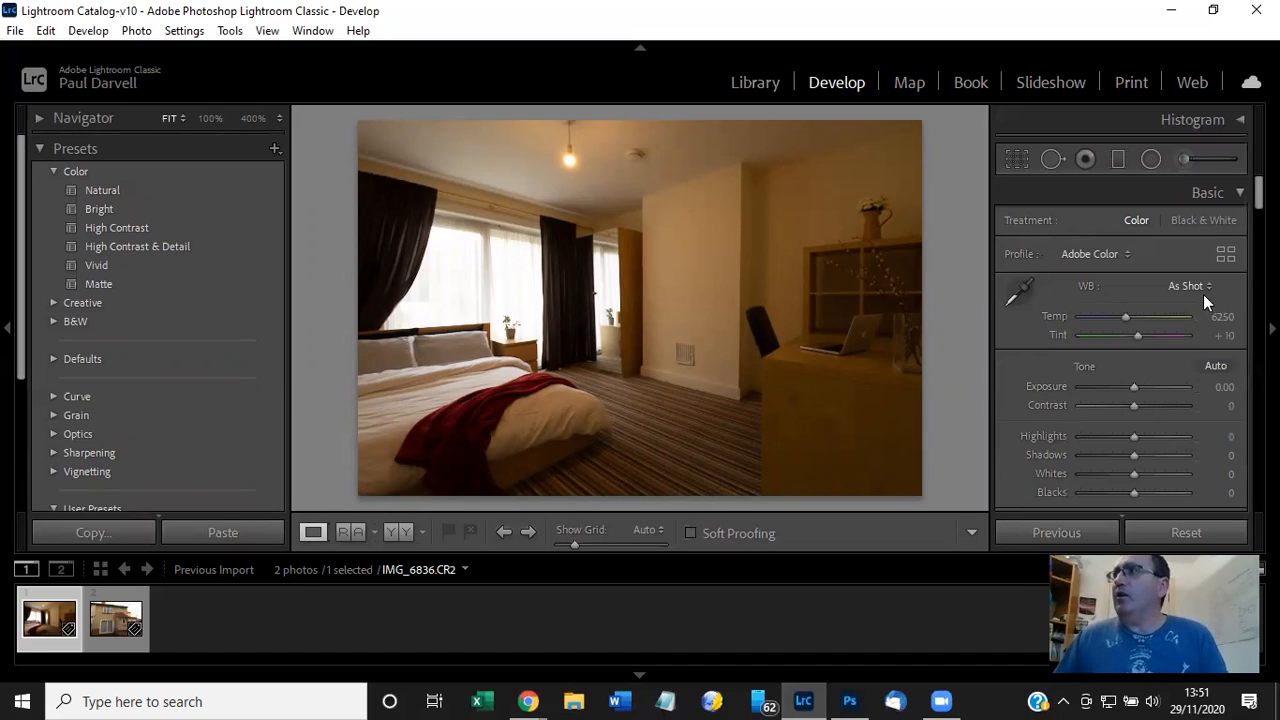
Try straightening the bedroom photo with a crop rotation of about 7.15 degrees and with automatic straightening, undoing each attempt.
click(1017, 160)
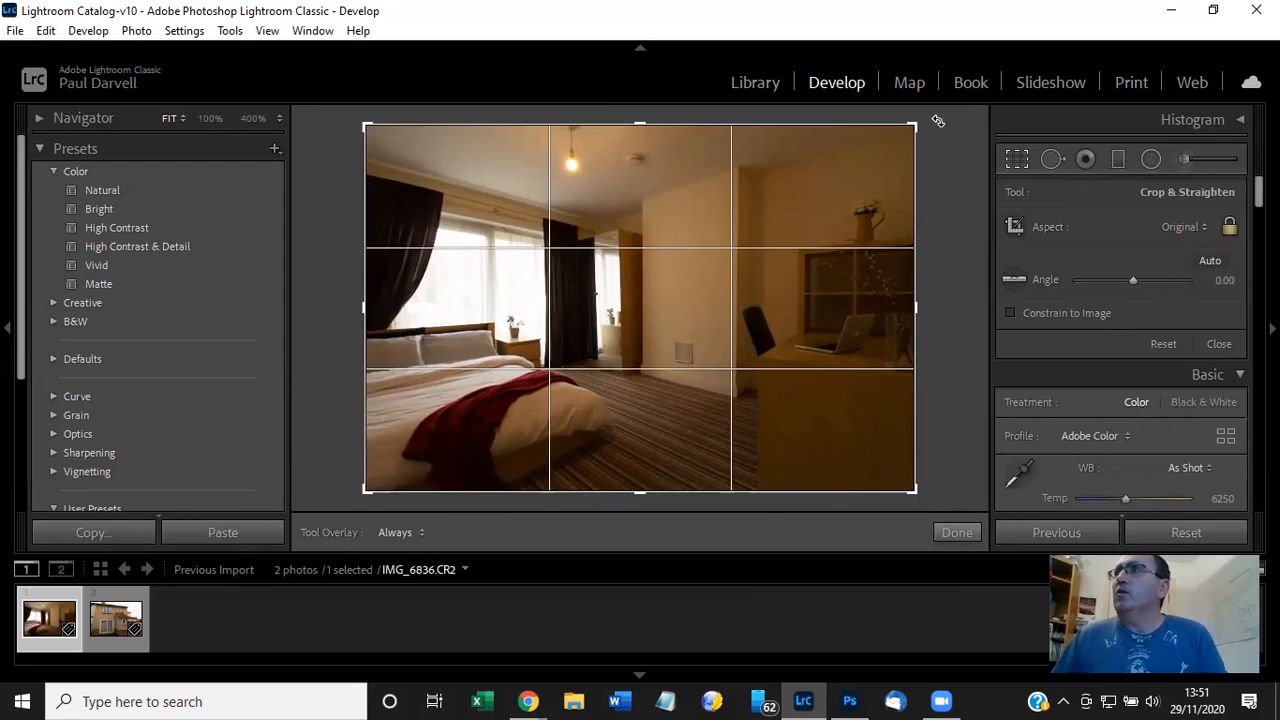
mouse_move(951, 138)
mouse_down()
mouse_move(924, 109)
mouse_move(967, 144)
mouse_up()
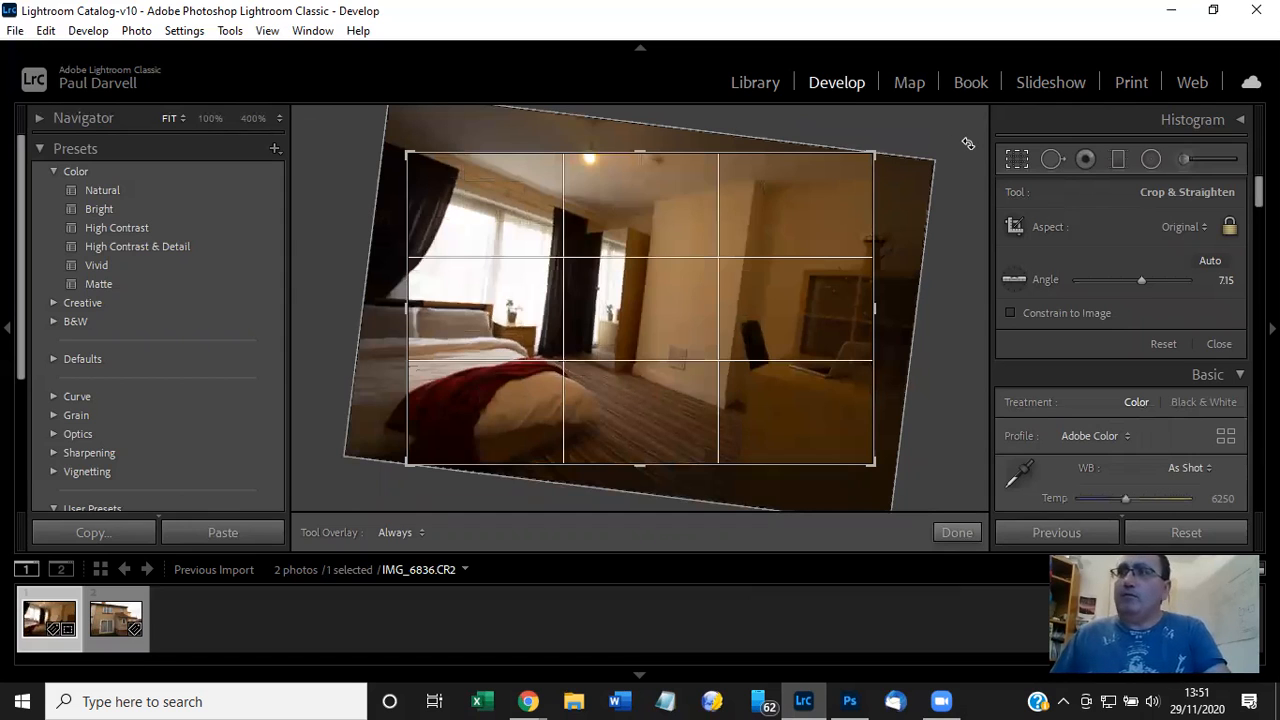
key(ctrl+z)
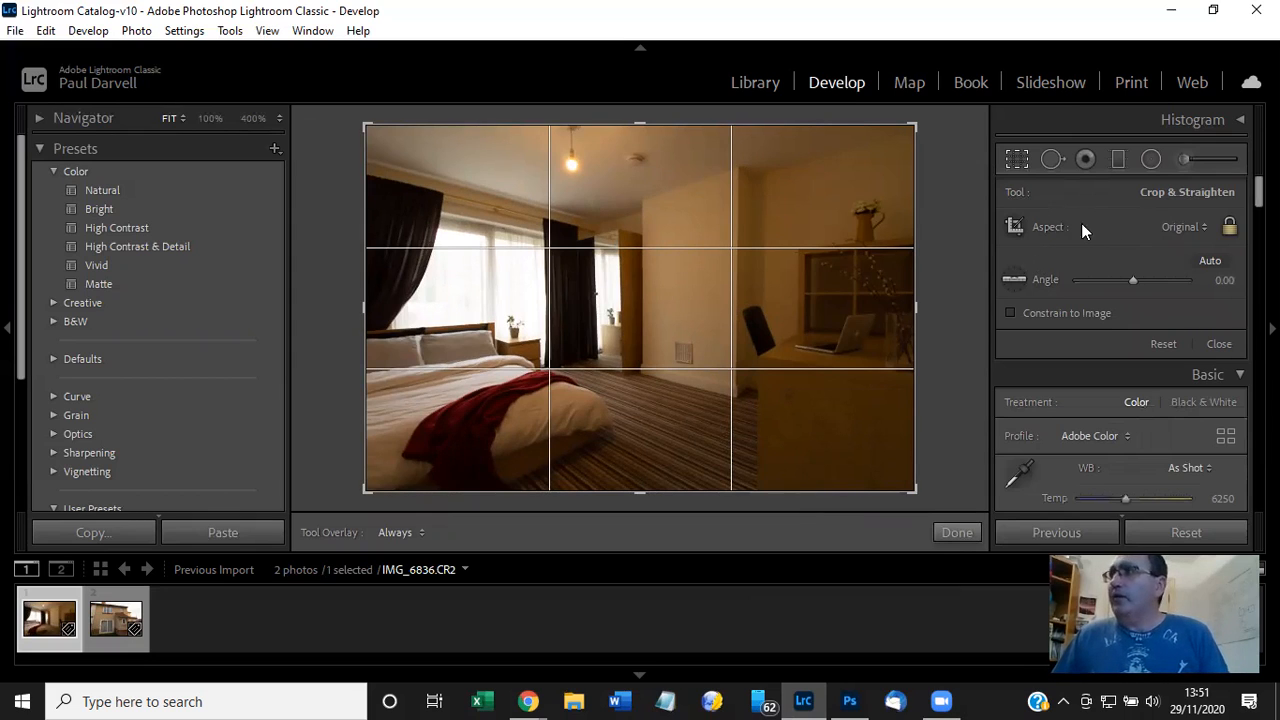
click(1210, 262)
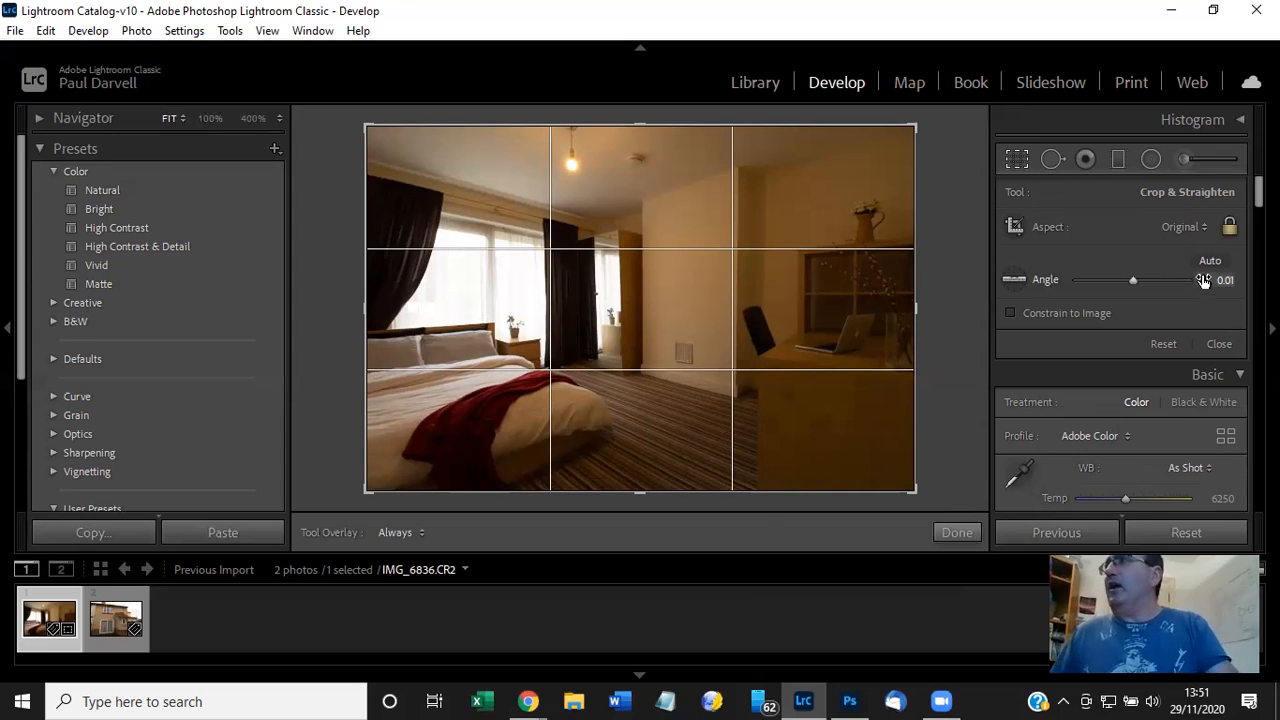
key(ctrl+z)
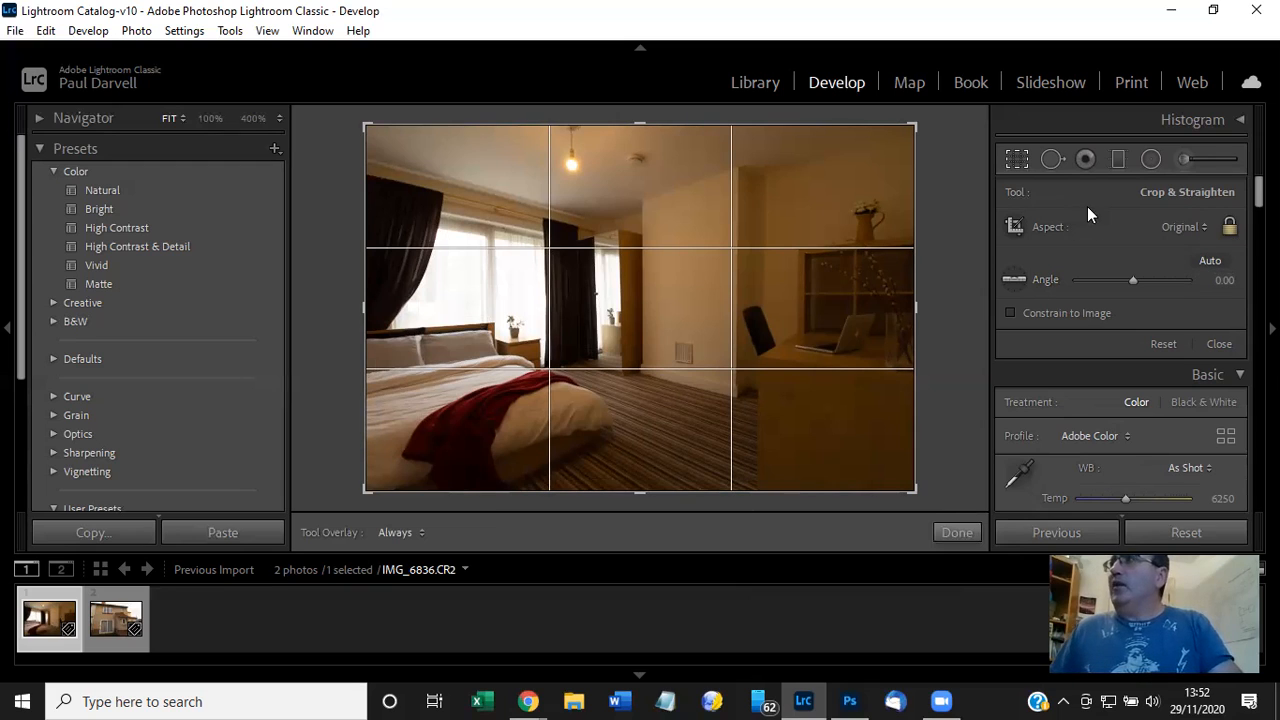
Unlock and relock the crop's Original aspect ratio, and leave the Crop & Straighten tool without cropping.
mouse_move(913, 120)
mouse_down()
mouse_move(888, 139)
mouse_move(927, 119)
mouse_up()
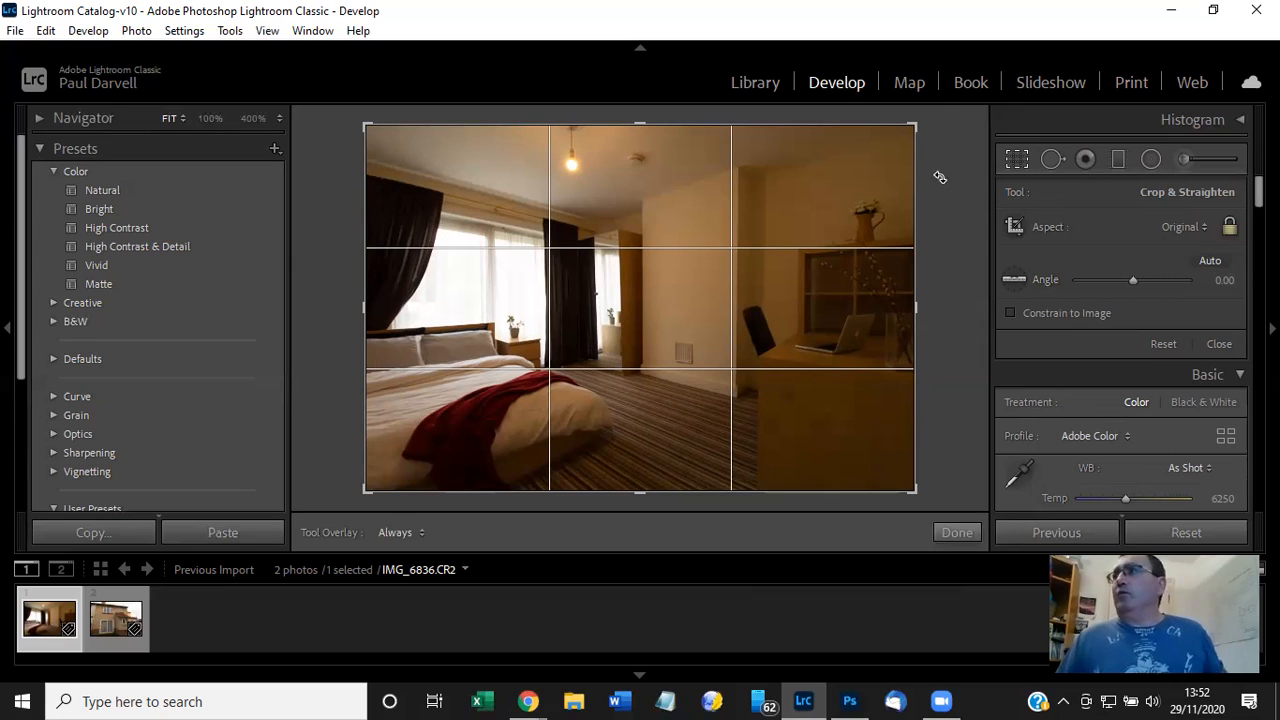
click(1231, 229)
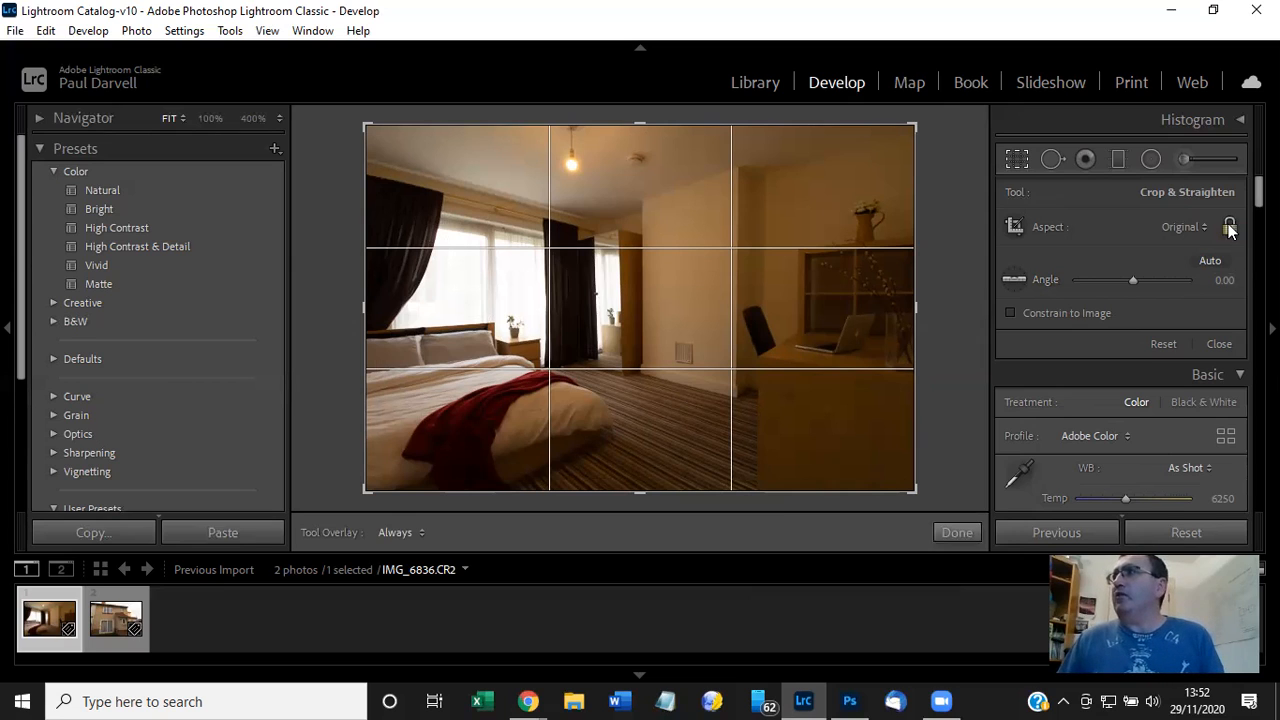
click(1231, 229)
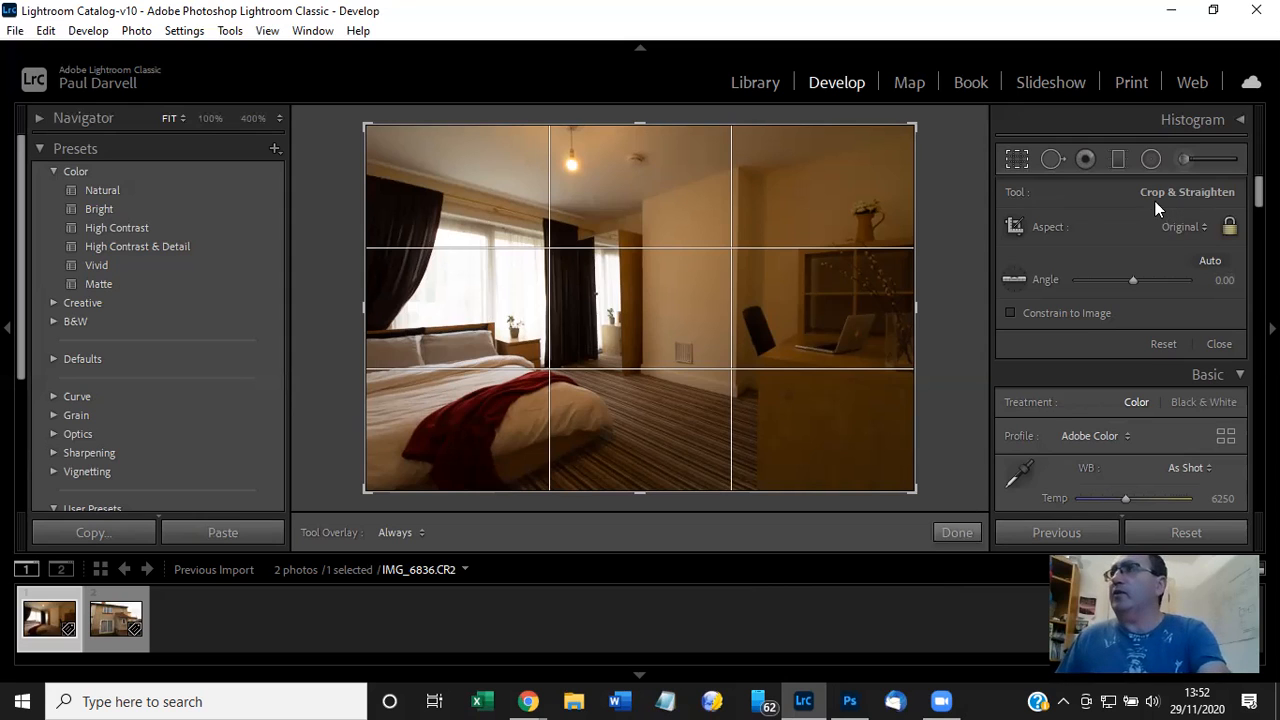
key(r)
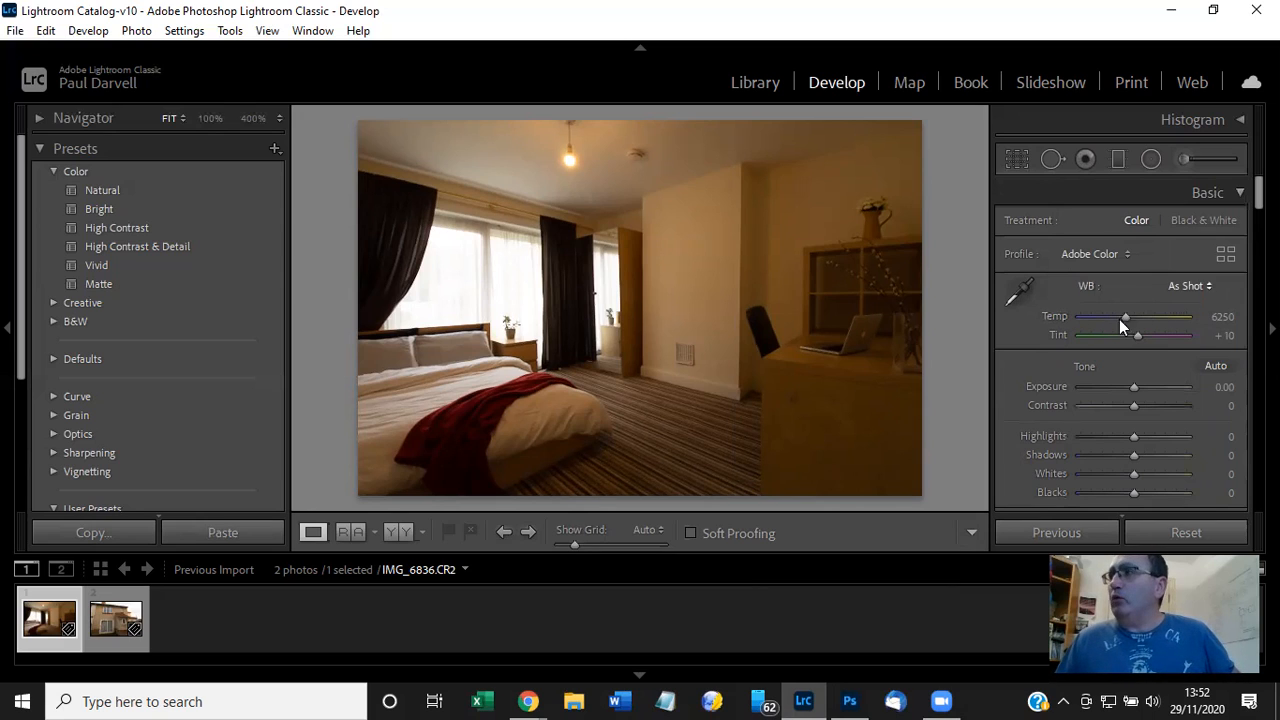
Sample the white balance from the white skirting board below the wall vent, and raise Exposure to +1.40.
click(1025, 290)
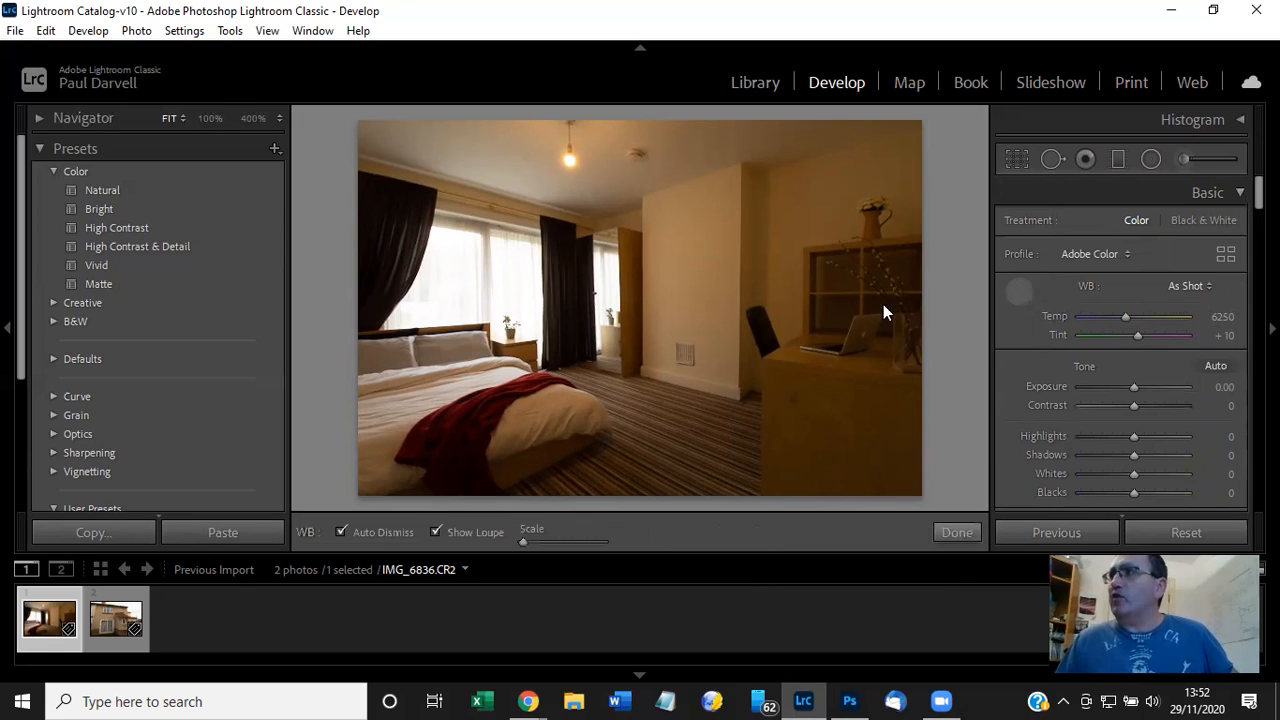
click(686, 384)
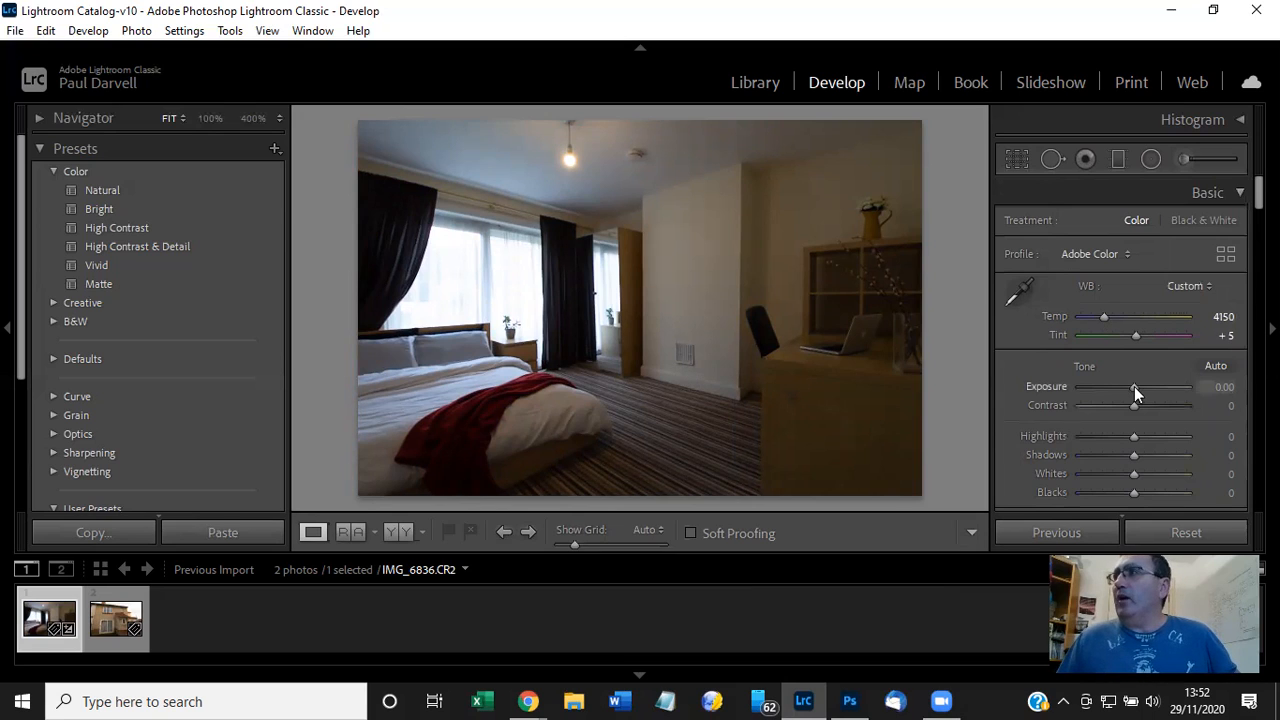
scroll(1132, 386, up, 7)
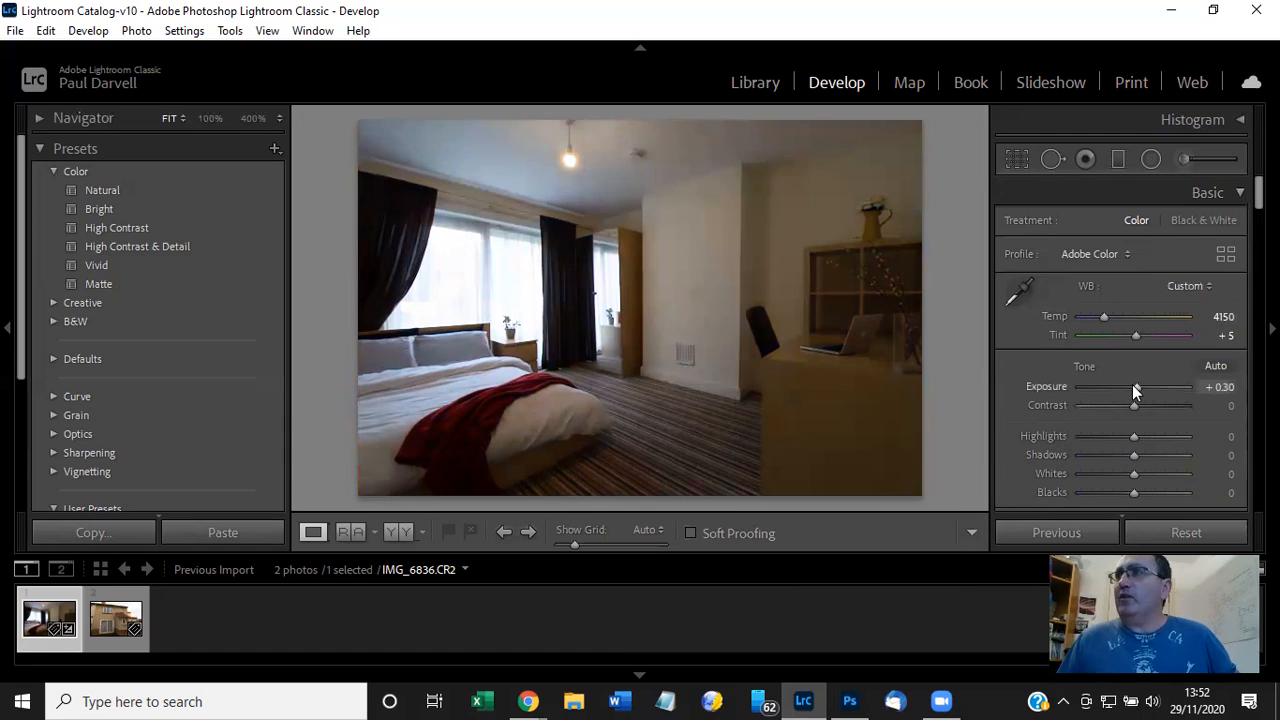
scroll(1132, 386, up, 6)
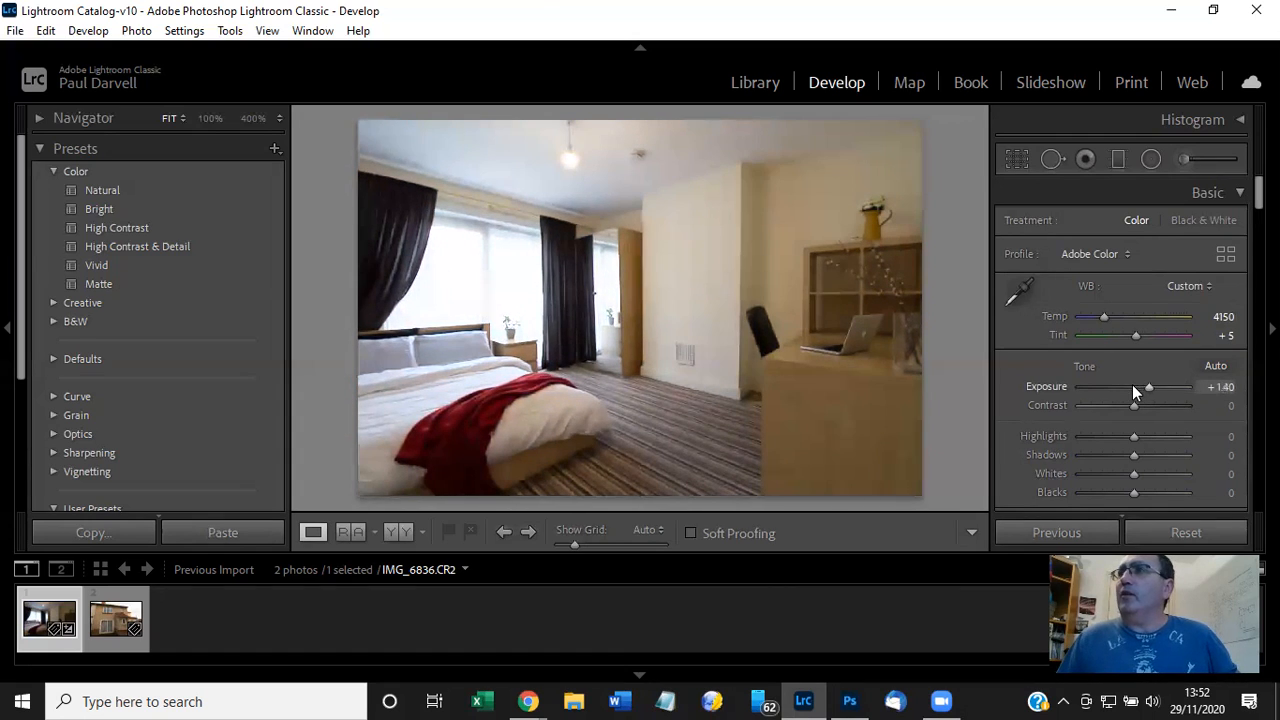
scroll(1145, 387, up, 1)
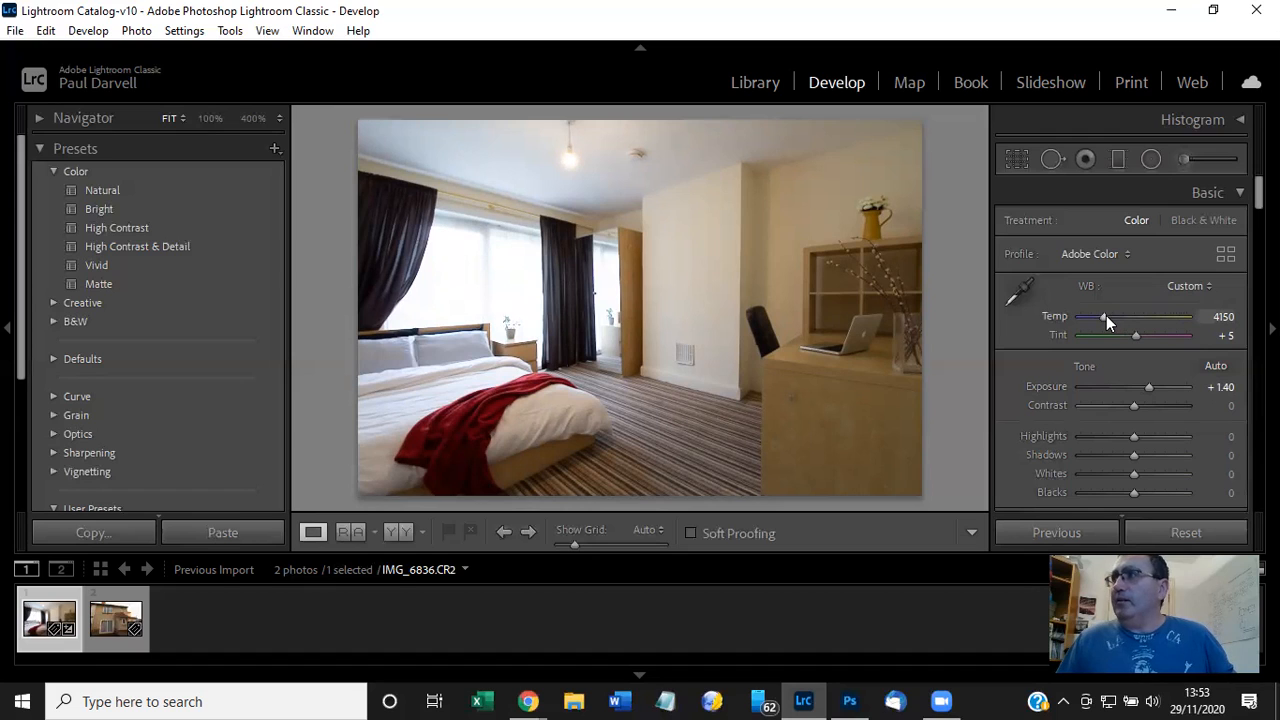
Try a cooler white balance by lowering the temperature to 3443.
drag(1104, 316, 1105, 316)
key(Down)
key(Down)
key(Down)
key(Down)
key(Down)
key(Down)
key(Down)
key(Down)
key(Down)
key(Down)
key(Down)
key(Down)
key(Down)
key(Down)
key(Down)
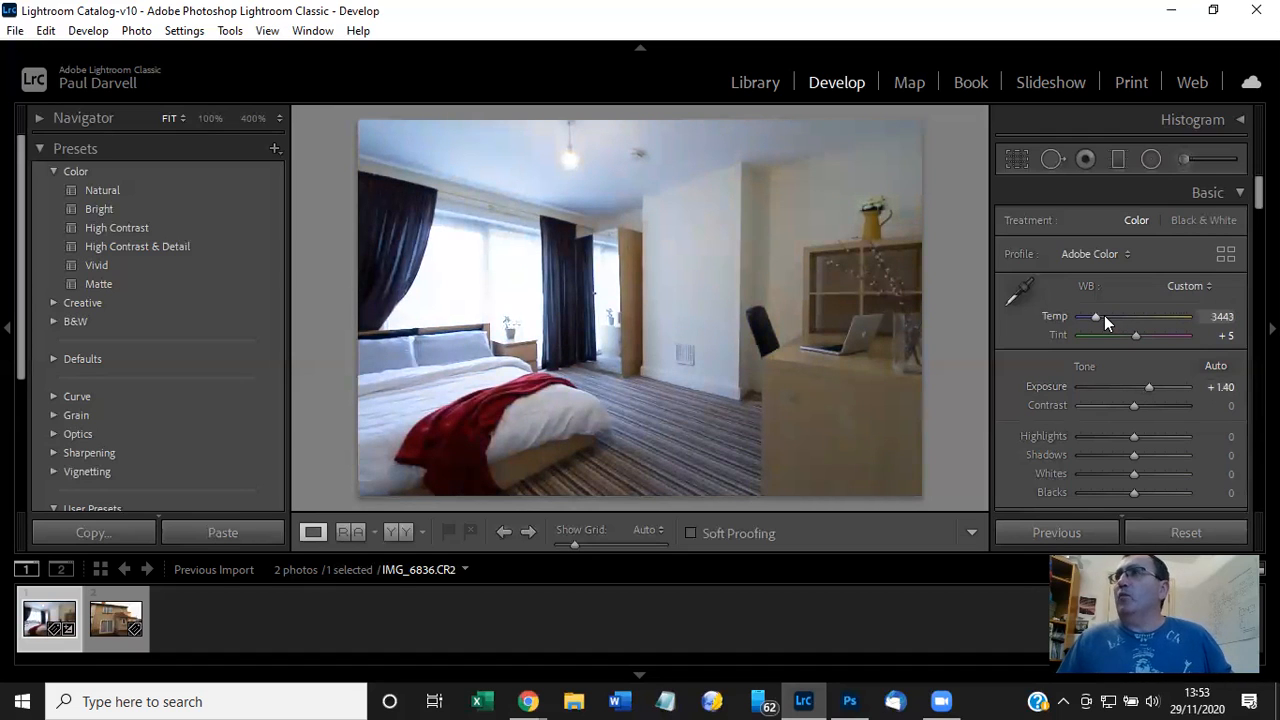
Warm the white balance again by raising the temperature to 4193.
key(Up)
key(Up)
key(Up)
key(Up)
key(Up)
key(Up)
key(Up)
key(Up)
key(Up)
key(Up)
key(Up)
key(Up)
key(Up)
key(Up)
key(Up)
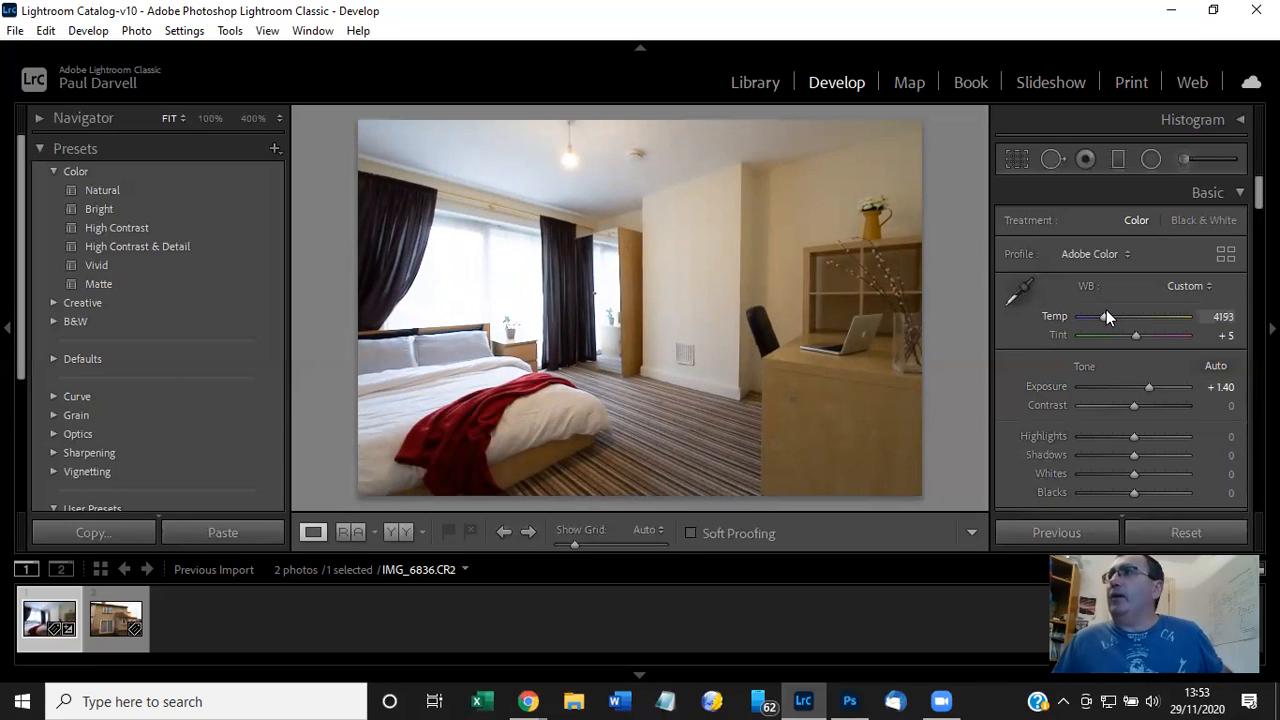
Resample the white balance from the skirting board below the wall vent, and set the temperature to 4350.
click(1018, 291)
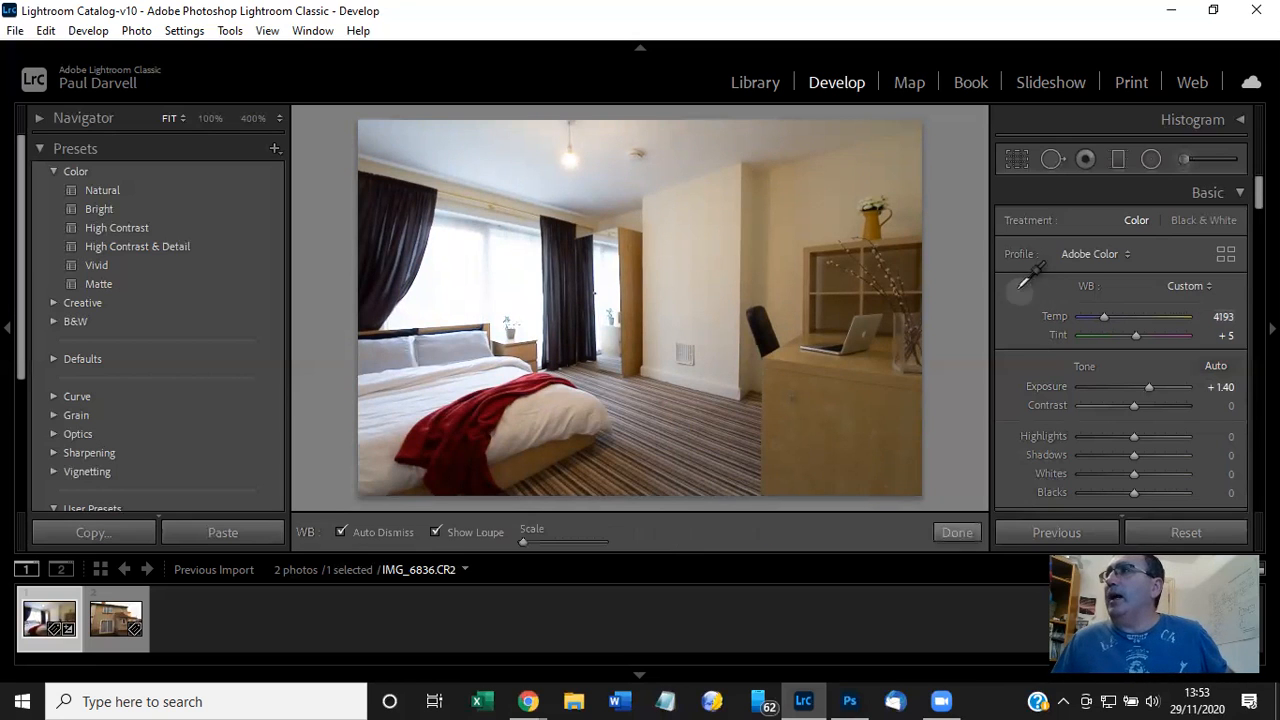
click(688, 386)
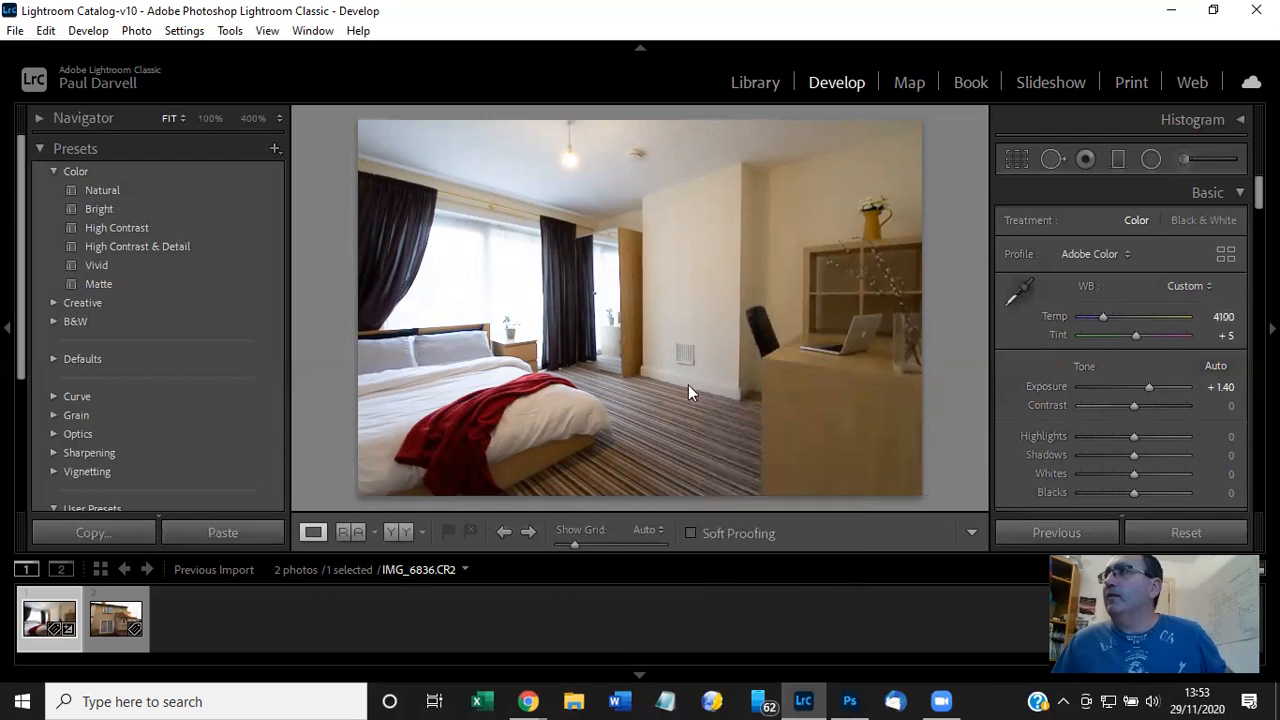
click(1106, 317)
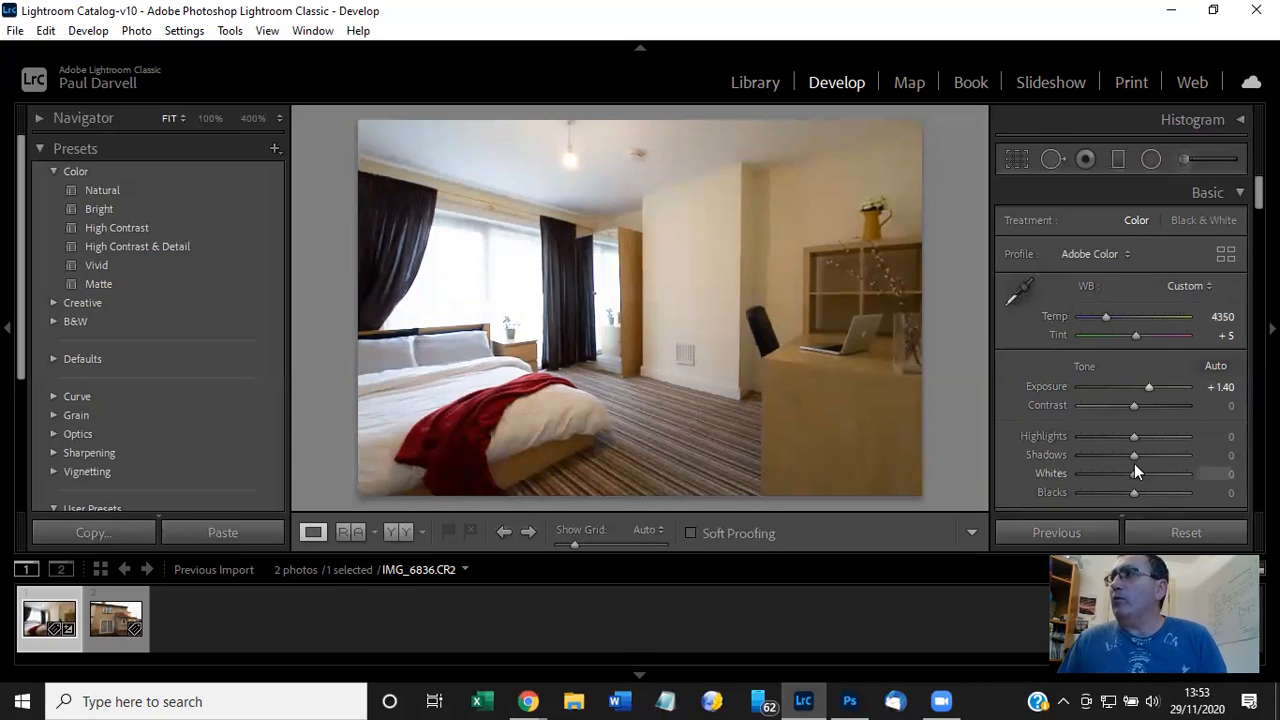
Recover the window and dark areas by setting Highlights to -100 and Shadows to +100.
drag(1134, 437, 1074, 437)
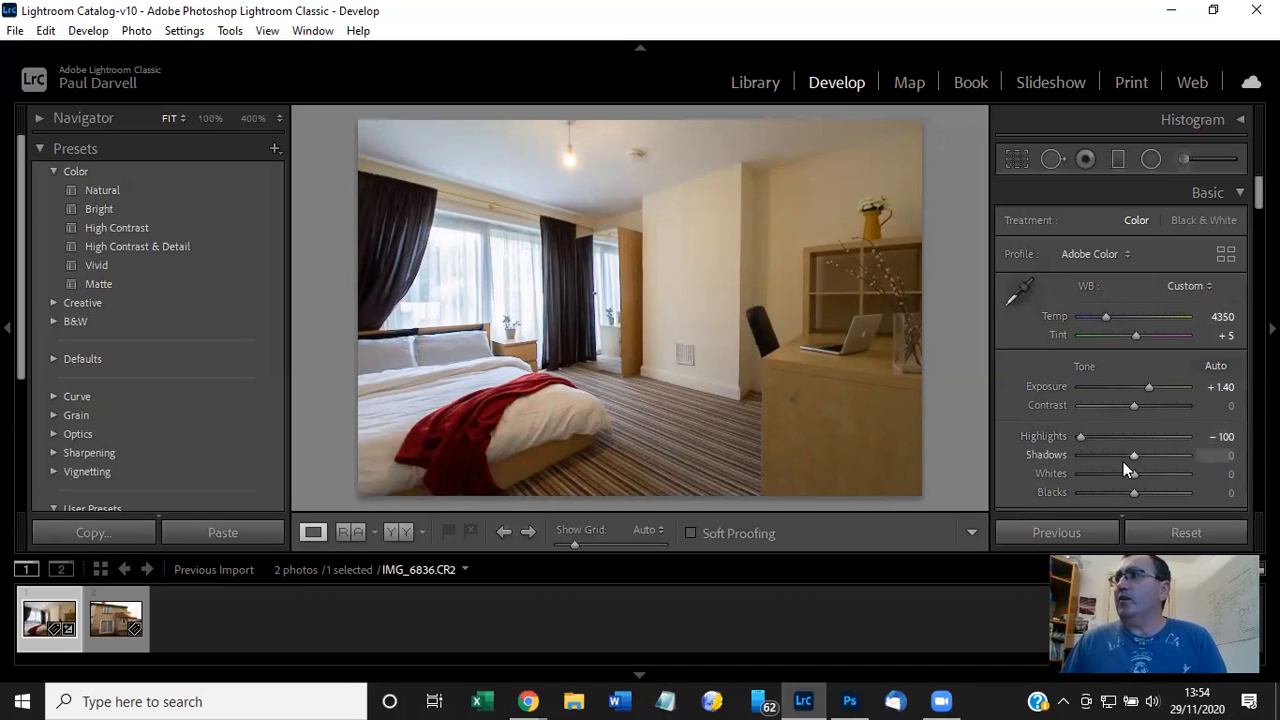
drag(1134, 455, 1198, 450)
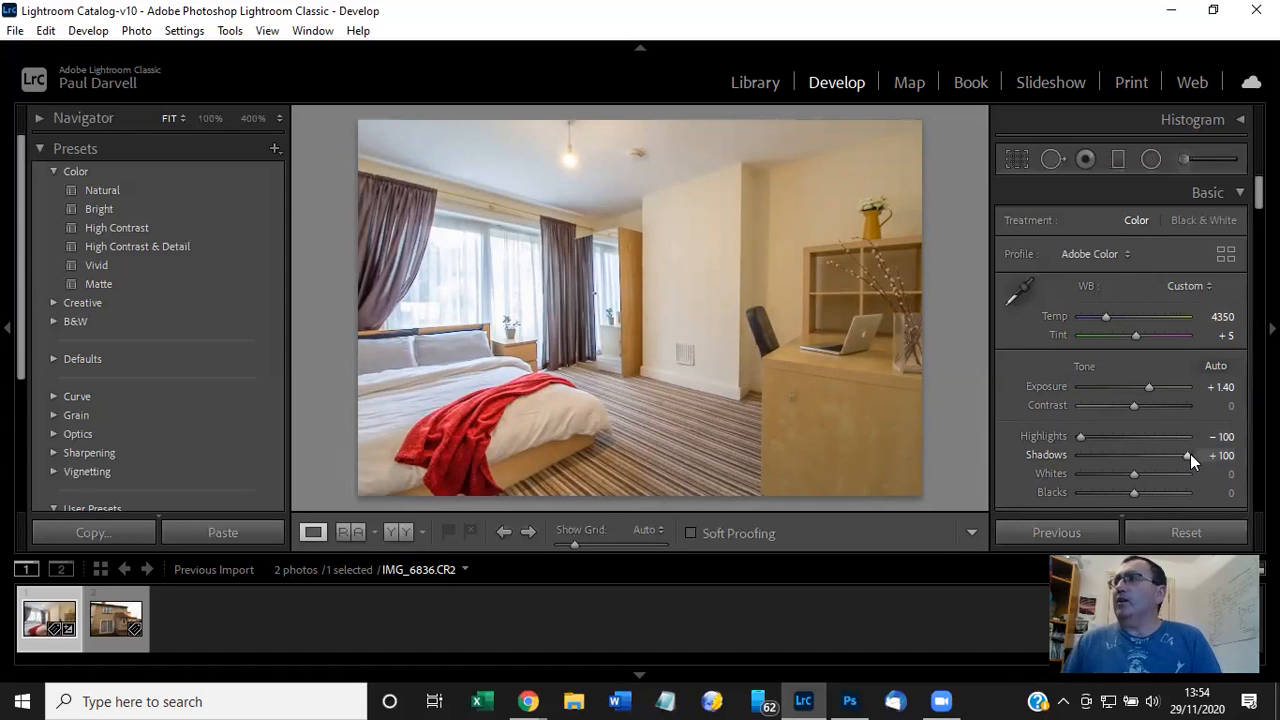
mouse_move(1190, 454)
mouse_down()
mouse_move(1005, 456)
mouse_move(1201, 450)
mouse_up()
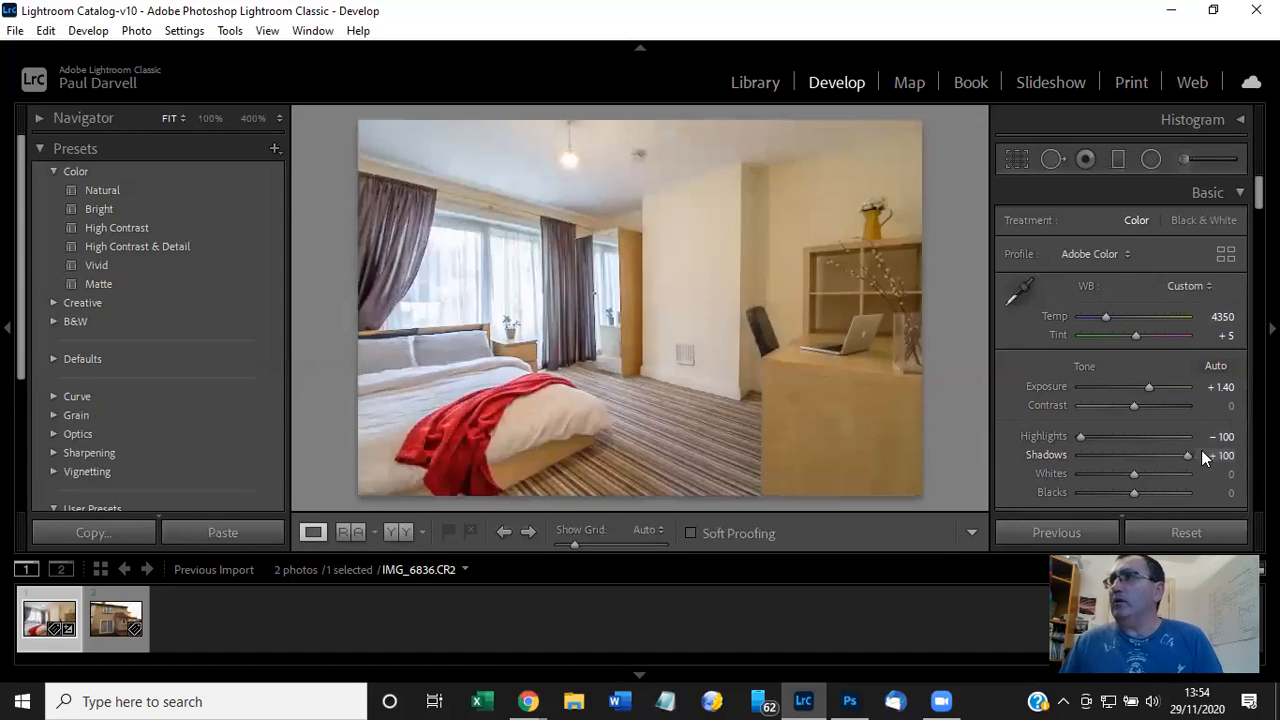
Set Whites to -100 and Blacks to -37 for the bedroom photo.
drag(1133, 473, 1096, 470)
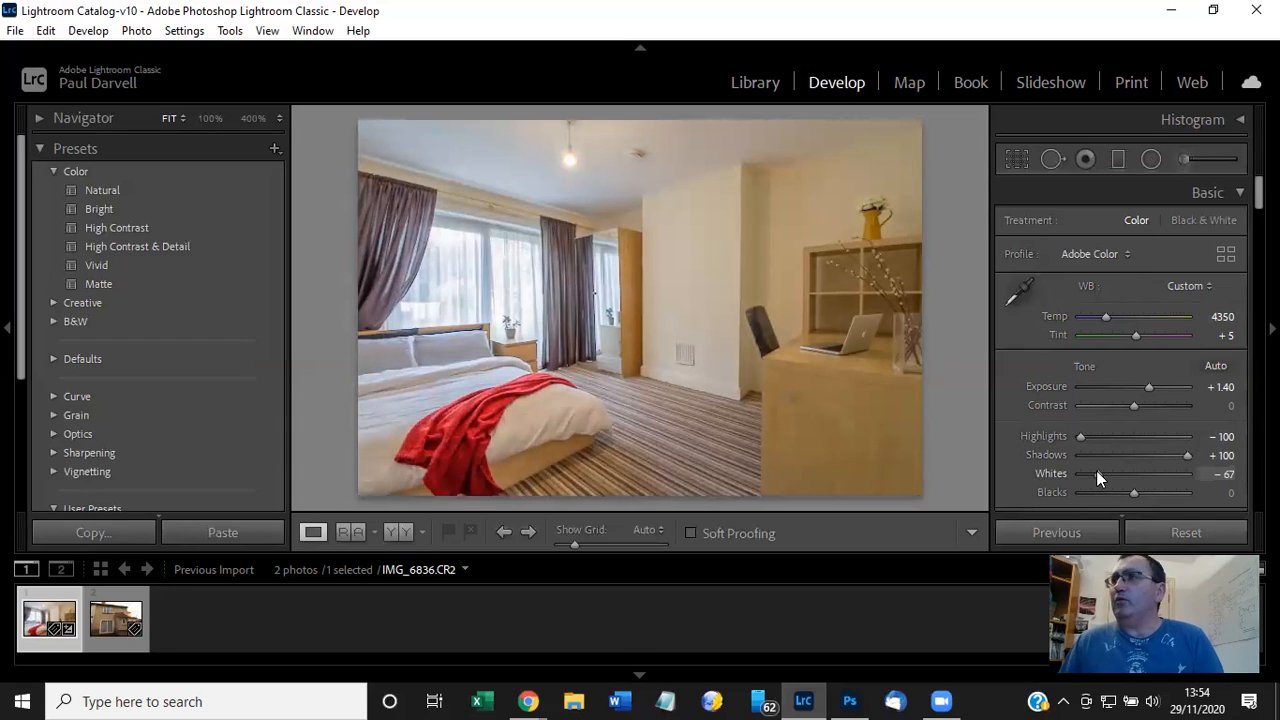
drag(1096, 470, 1050, 478)
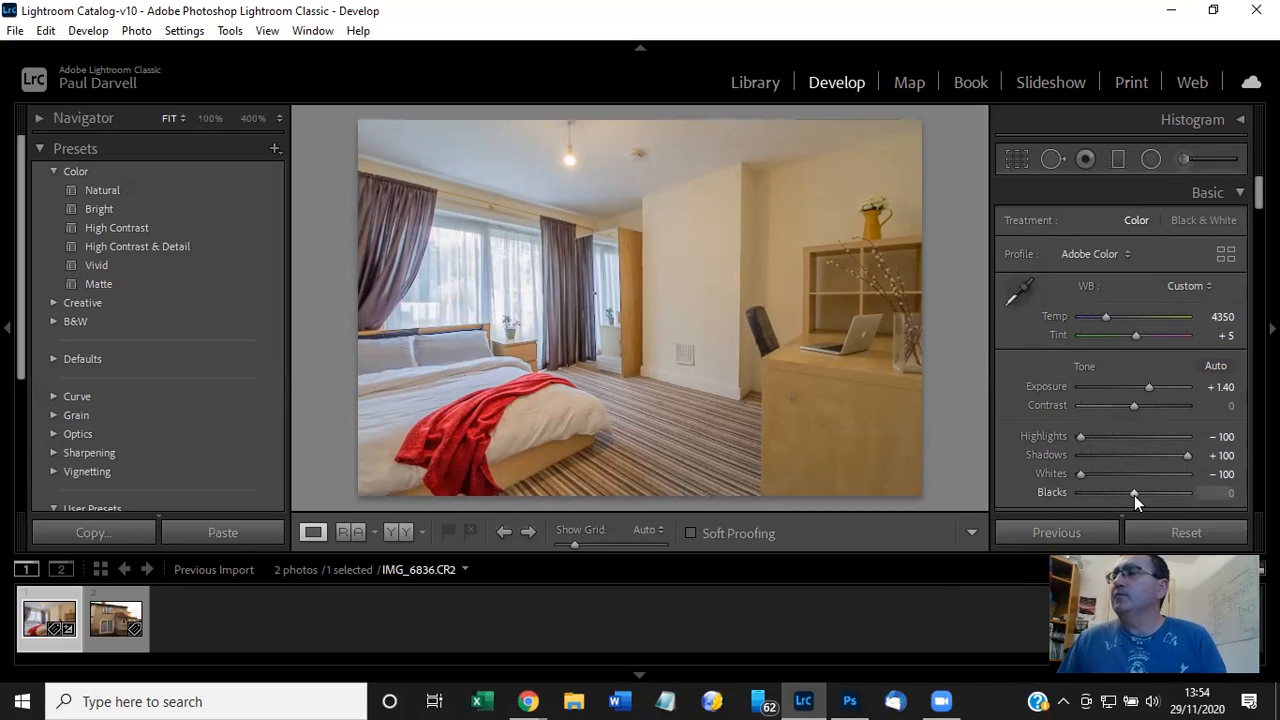
drag(1134, 495, 1070, 486)
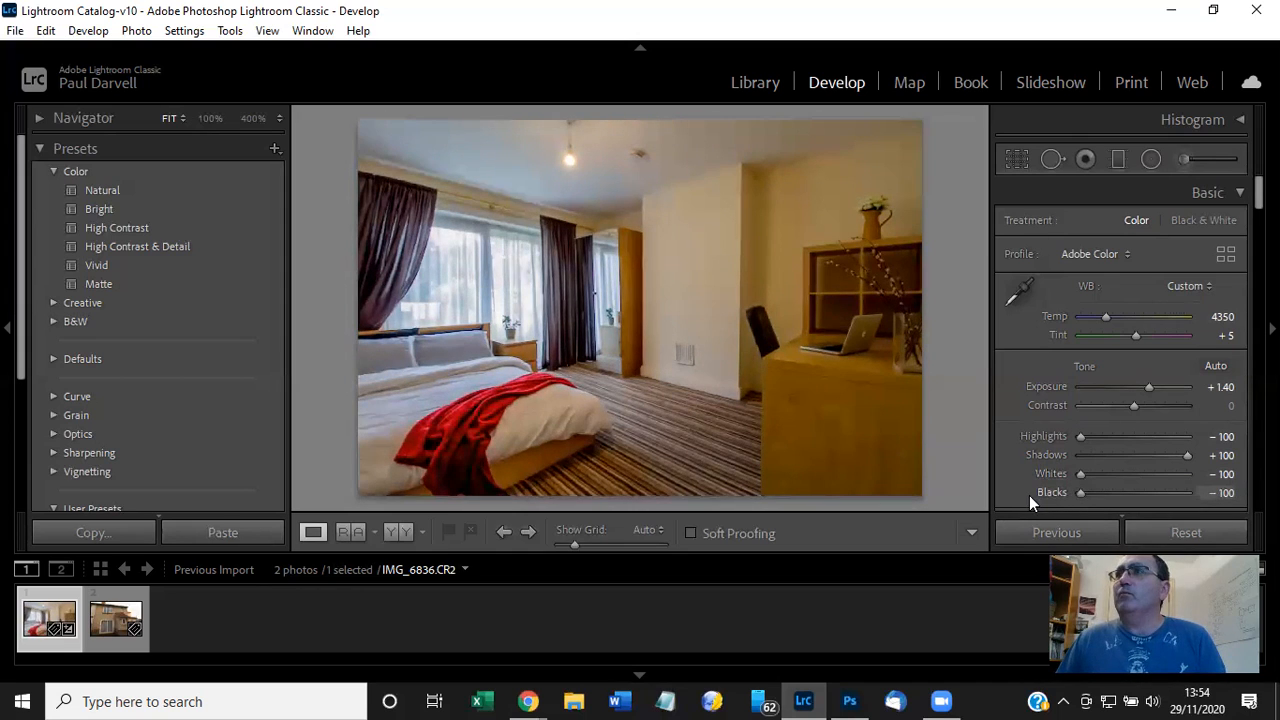
drag(1078, 493, 1113, 491)
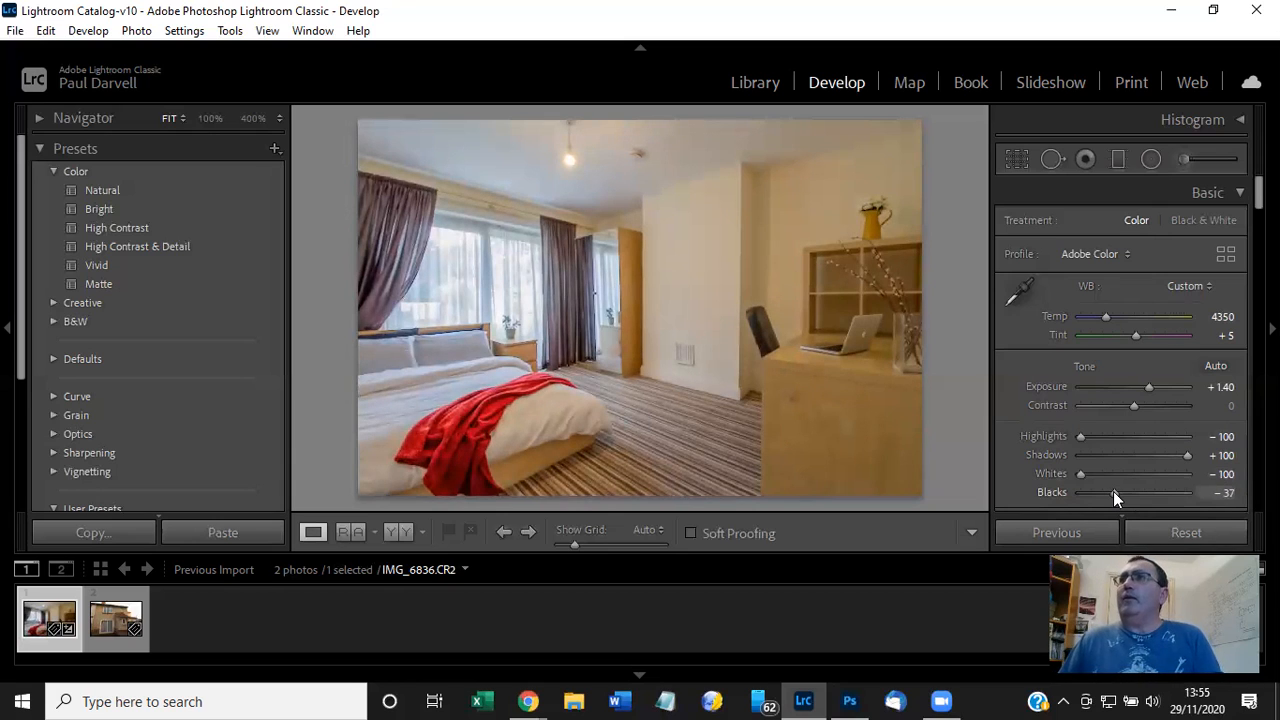
Brighten the bedroom photo to an Exposure of +1.70, and raise Clarity to +35.
click(1147, 388)
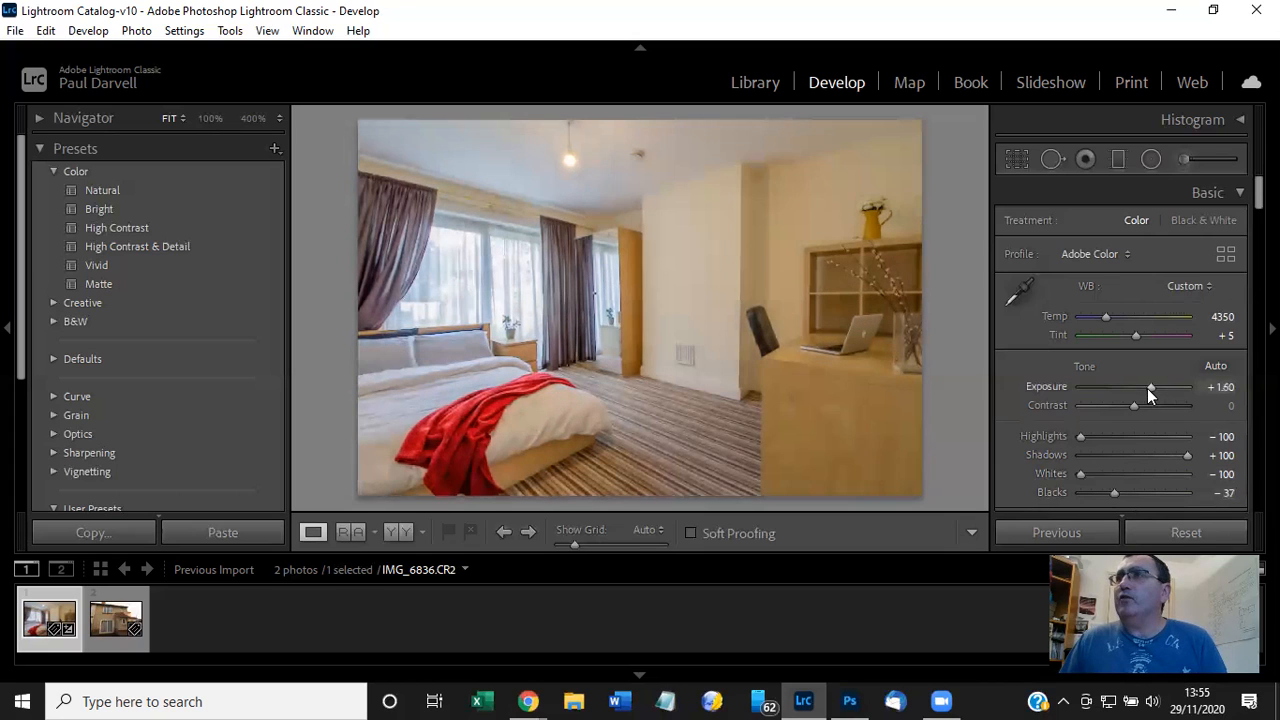
key(Up)
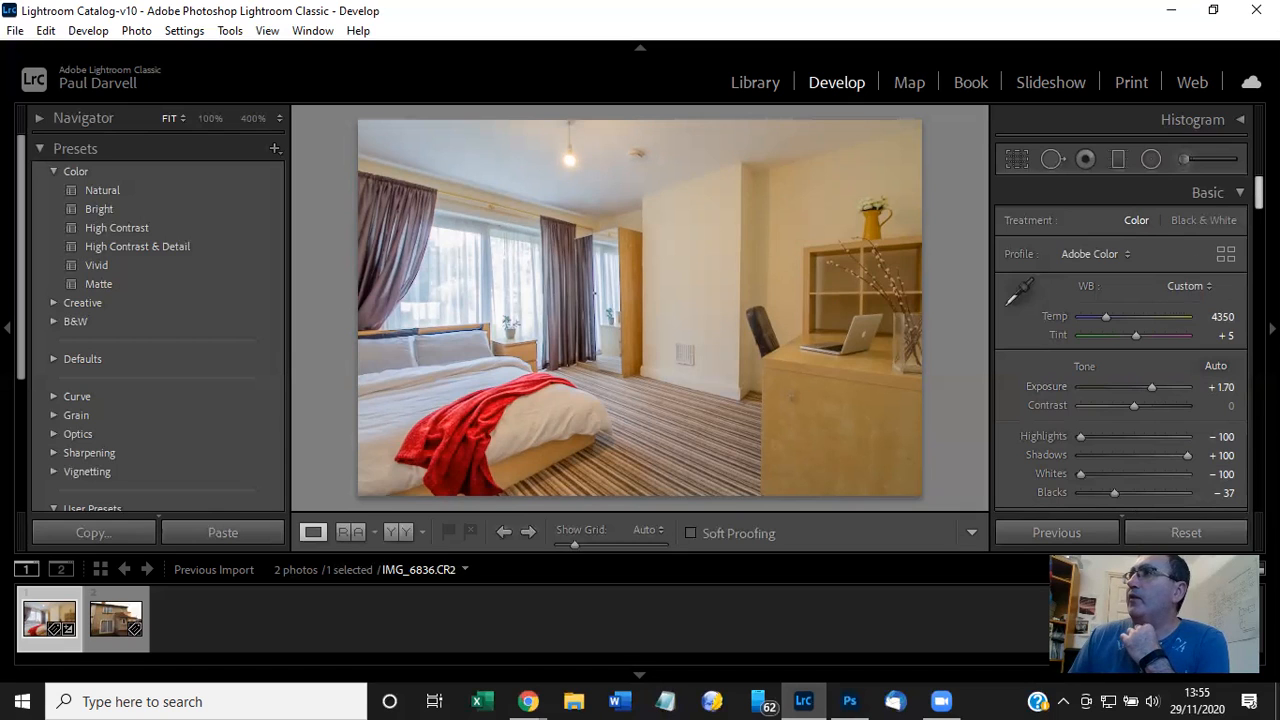
scroll(1120, 346, down, 5)
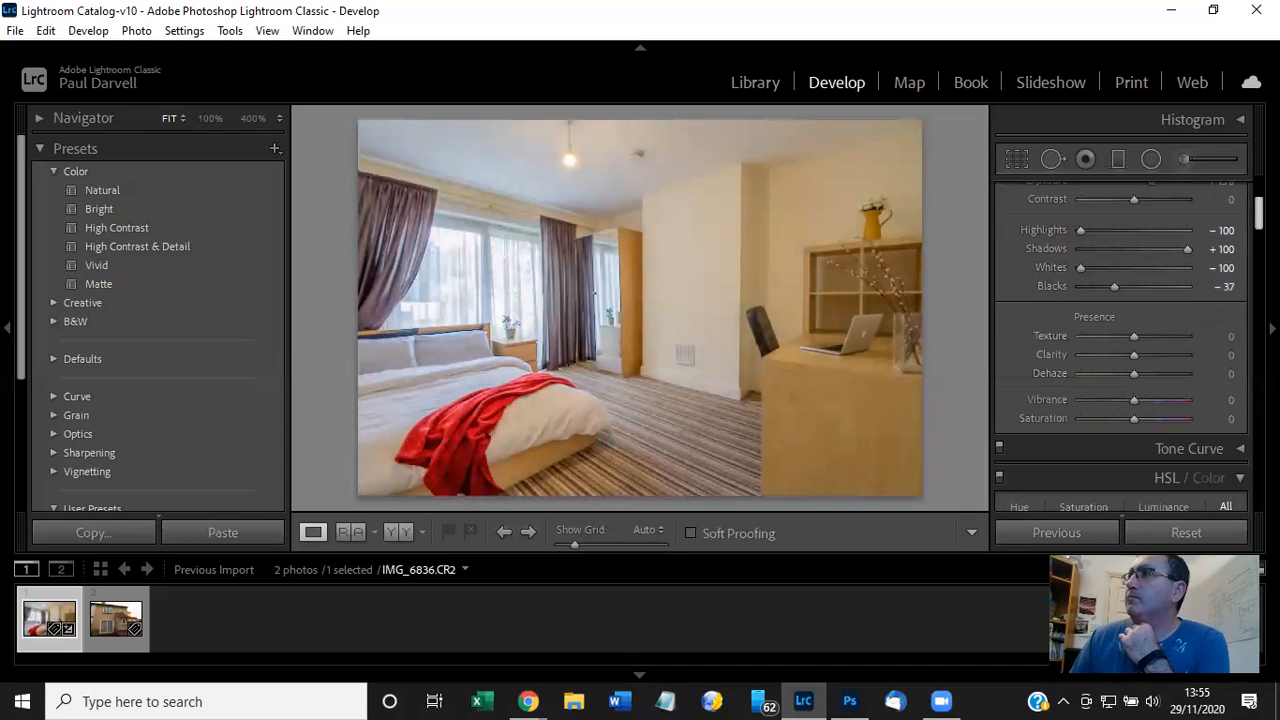
scroll(1120, 346, down, 1)
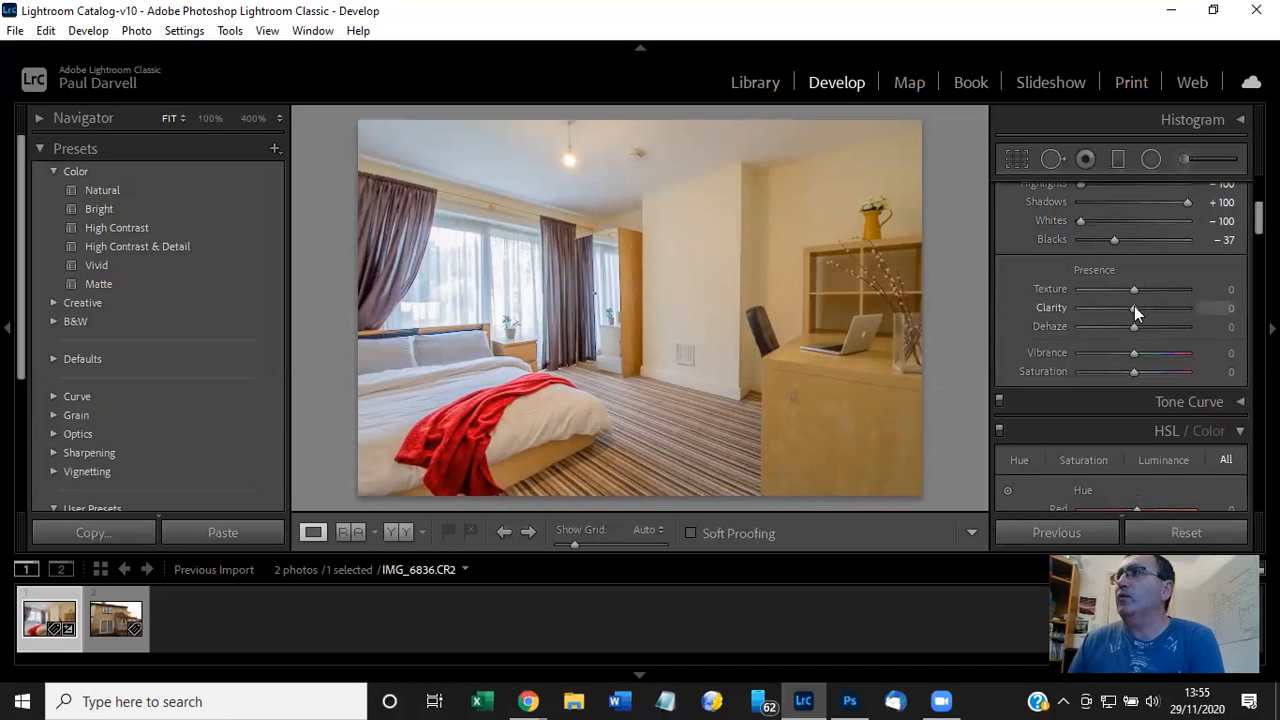
drag(1134, 308, 1150, 308)
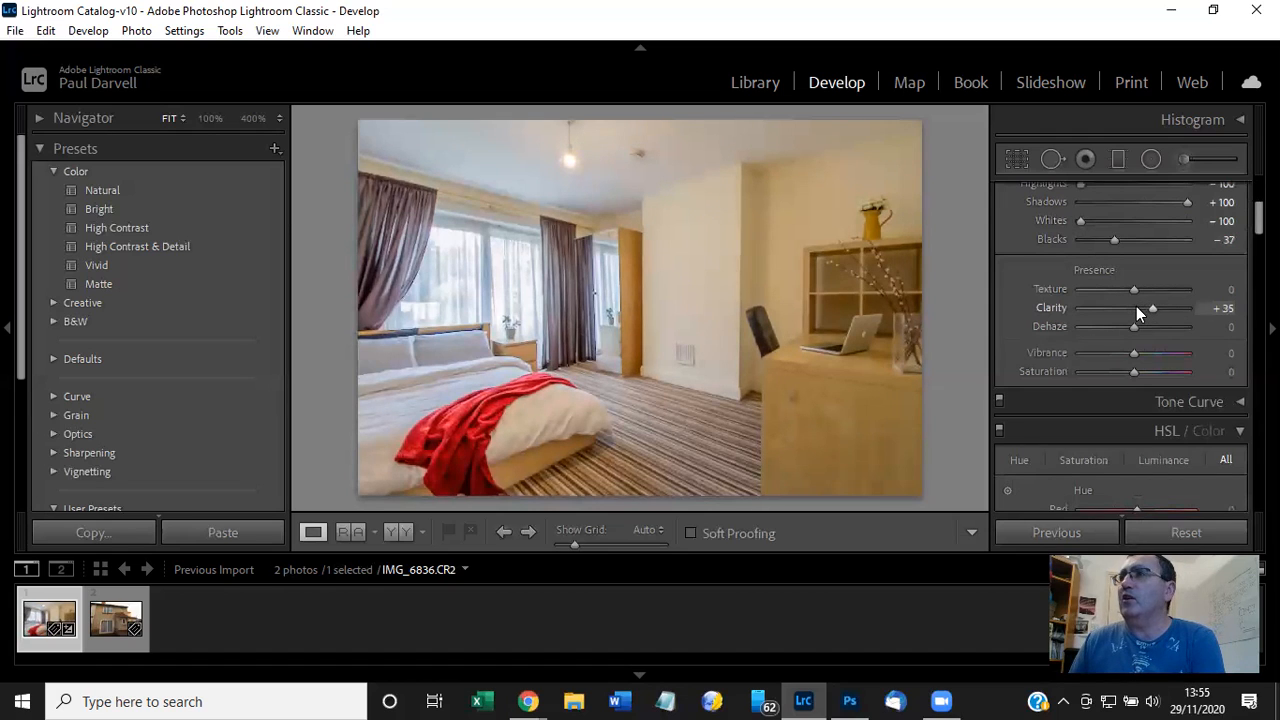
Try a Saturation of +60 on the bedroom photo, and reset it to 0.
mouse_move(1152, 308)
mouse_down()
mouse_move(1187, 308)
mouse_move(1152, 308)
mouse_up()
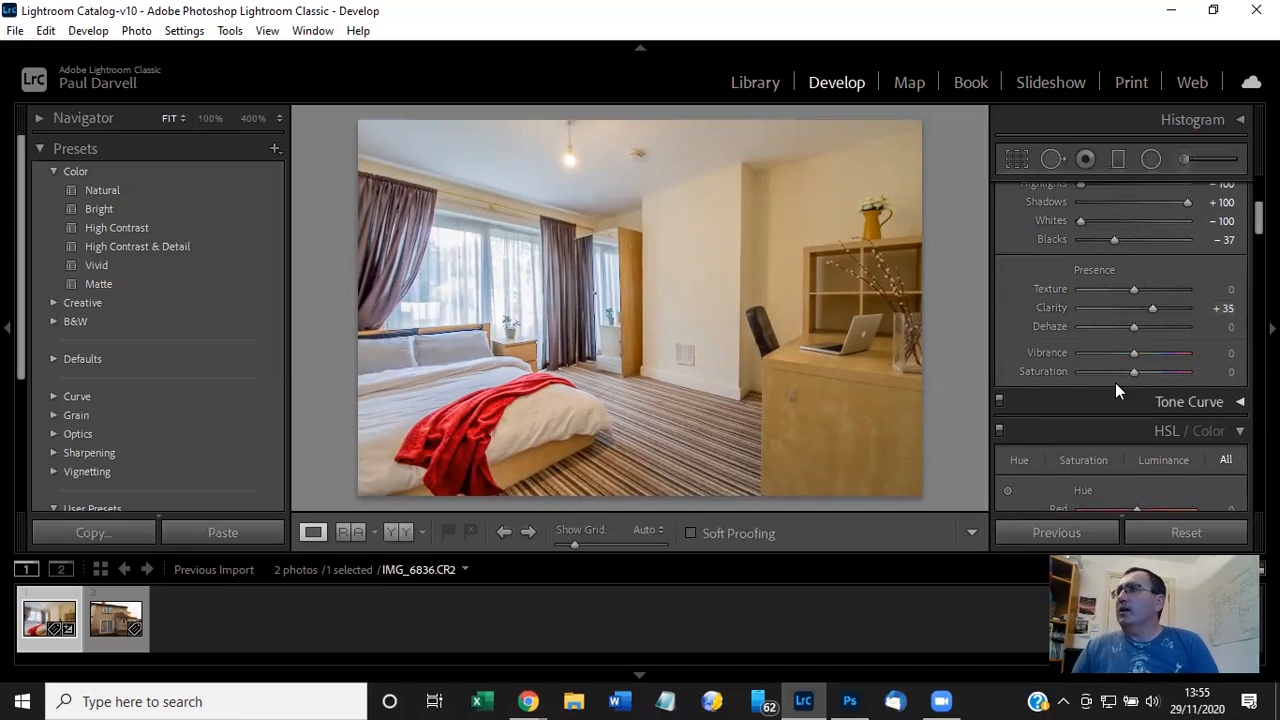
drag(1133, 355, 1163, 375)
double_click(1169, 354)
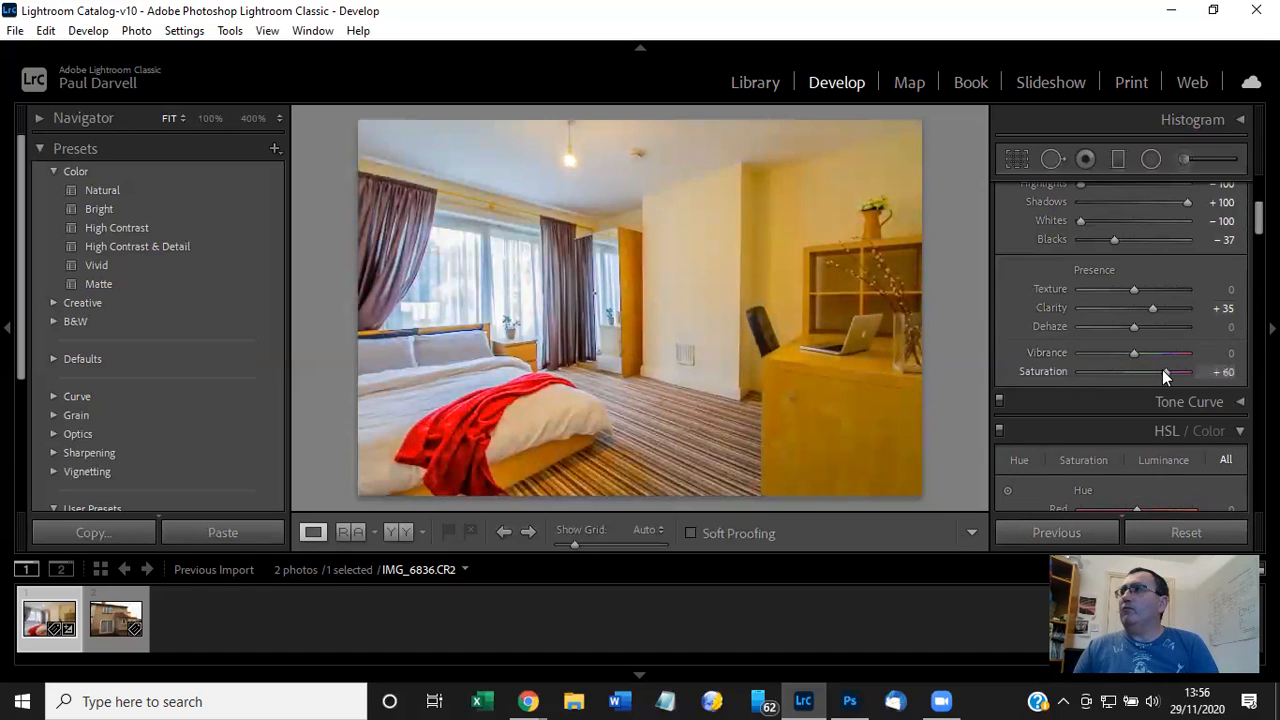
double_click(1162, 371)
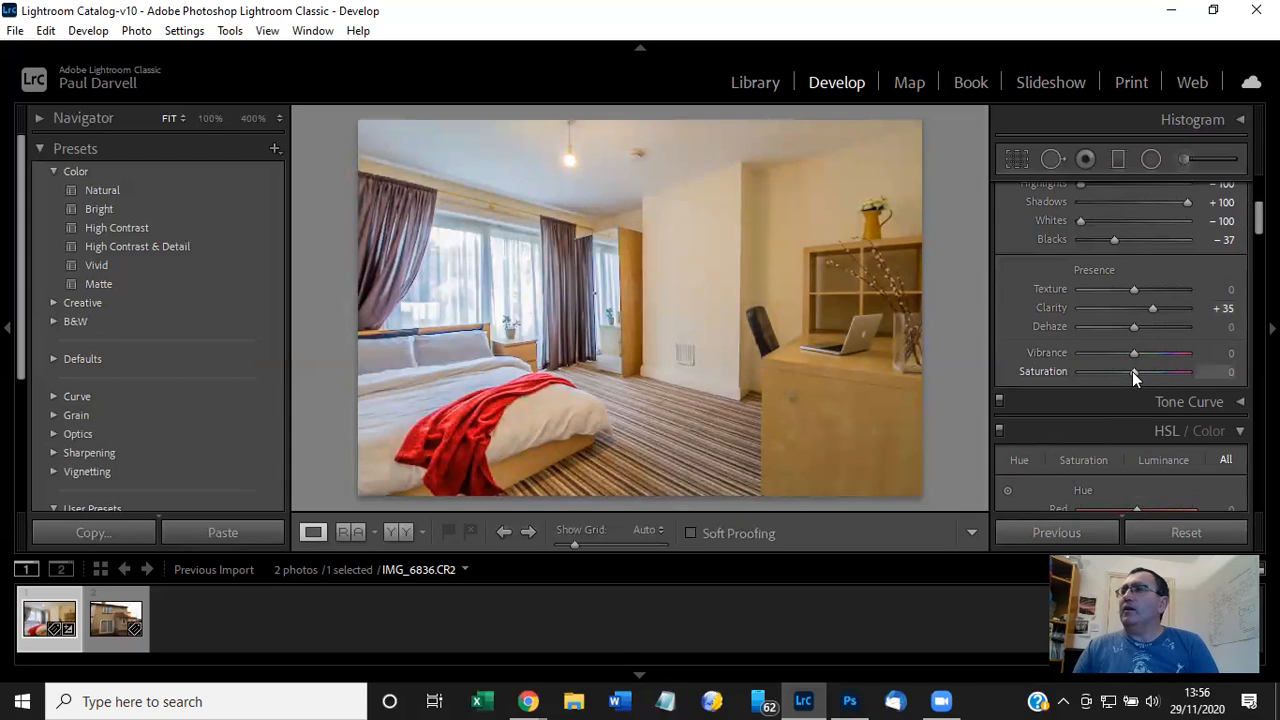
Set the bedroom photo's Saturation to +15.
key(Up)
key(Up)
key(Up)
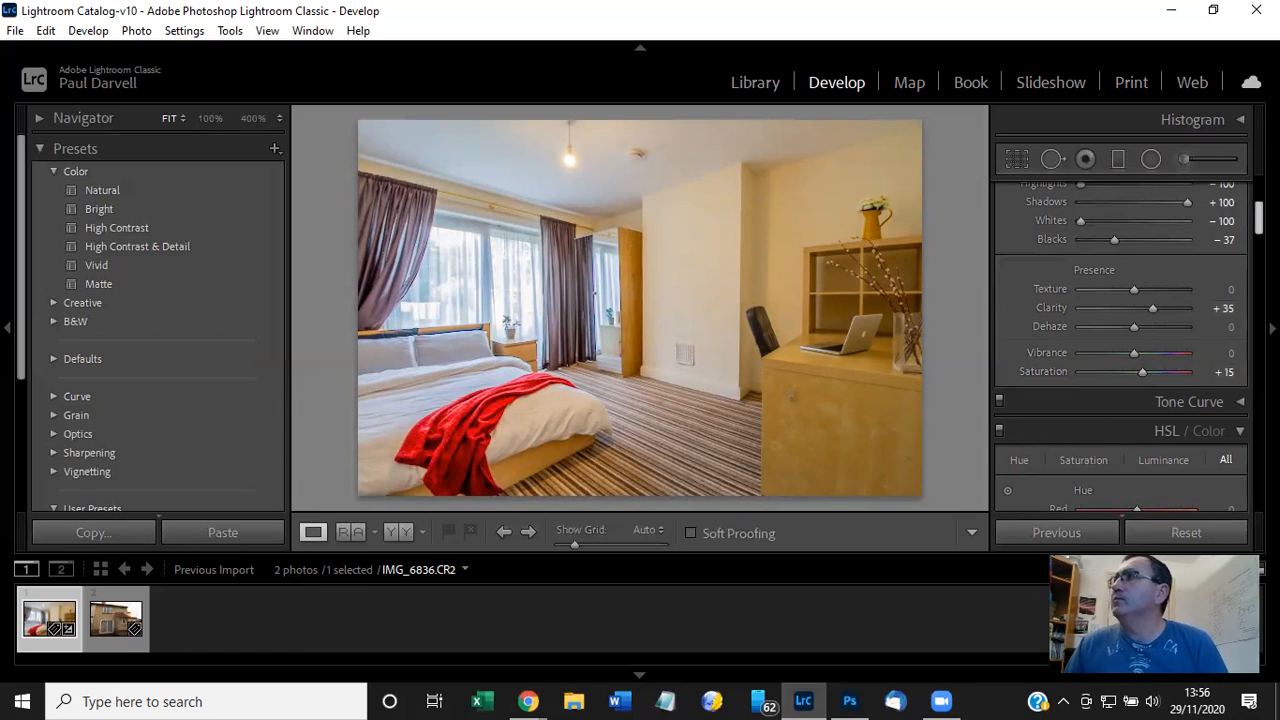
Collapse the HSL / Color and Color Grading sections below the Tone Curve.
scroll(1120, 350, down, 3)
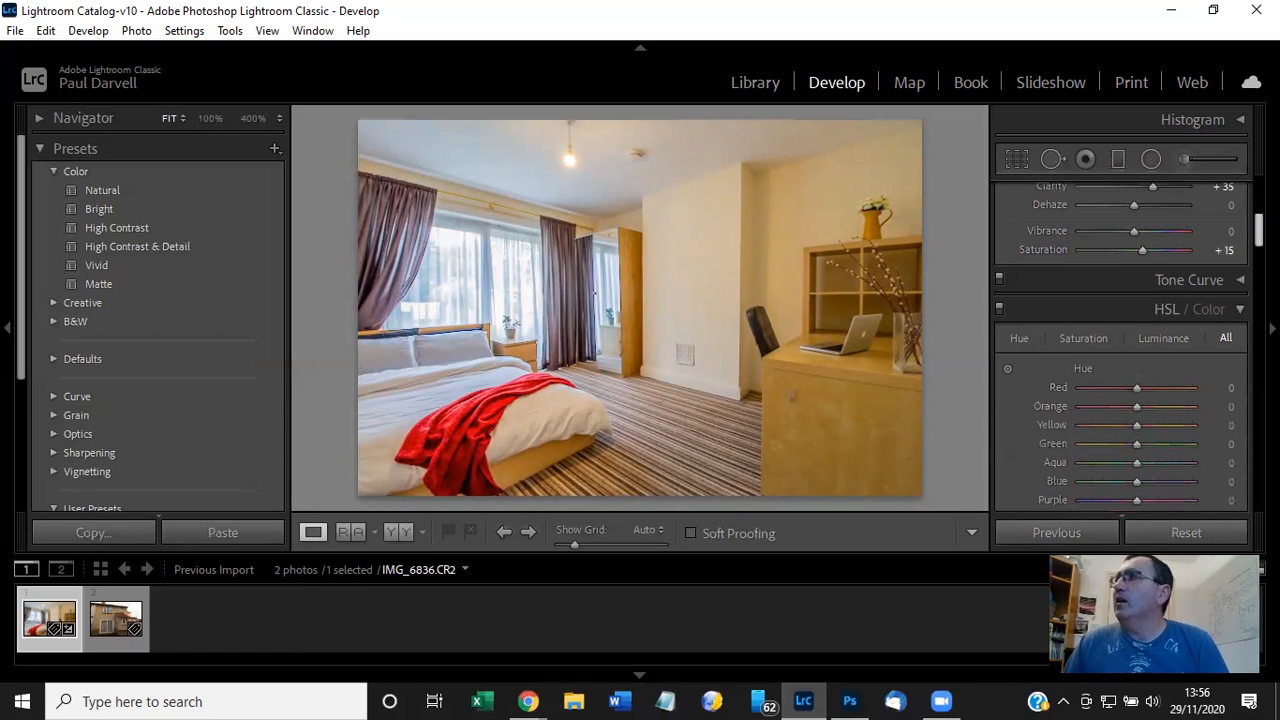
click(1242, 279)
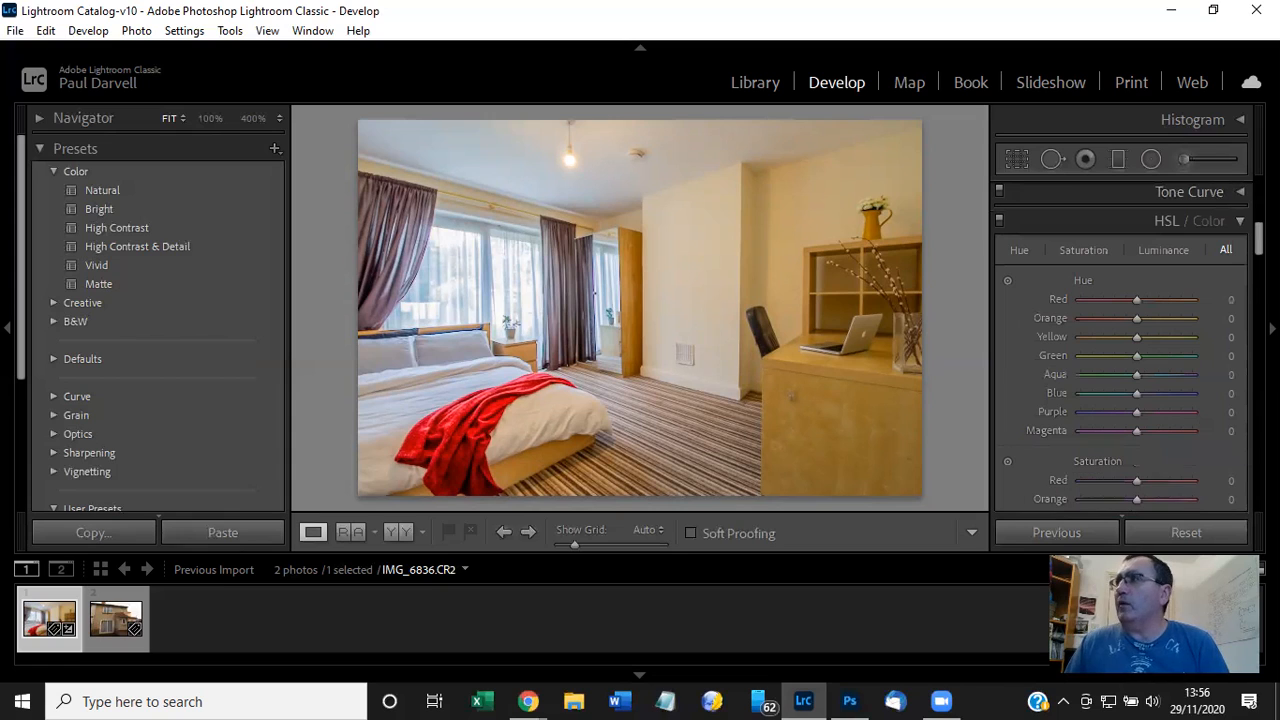
click(1241, 221)
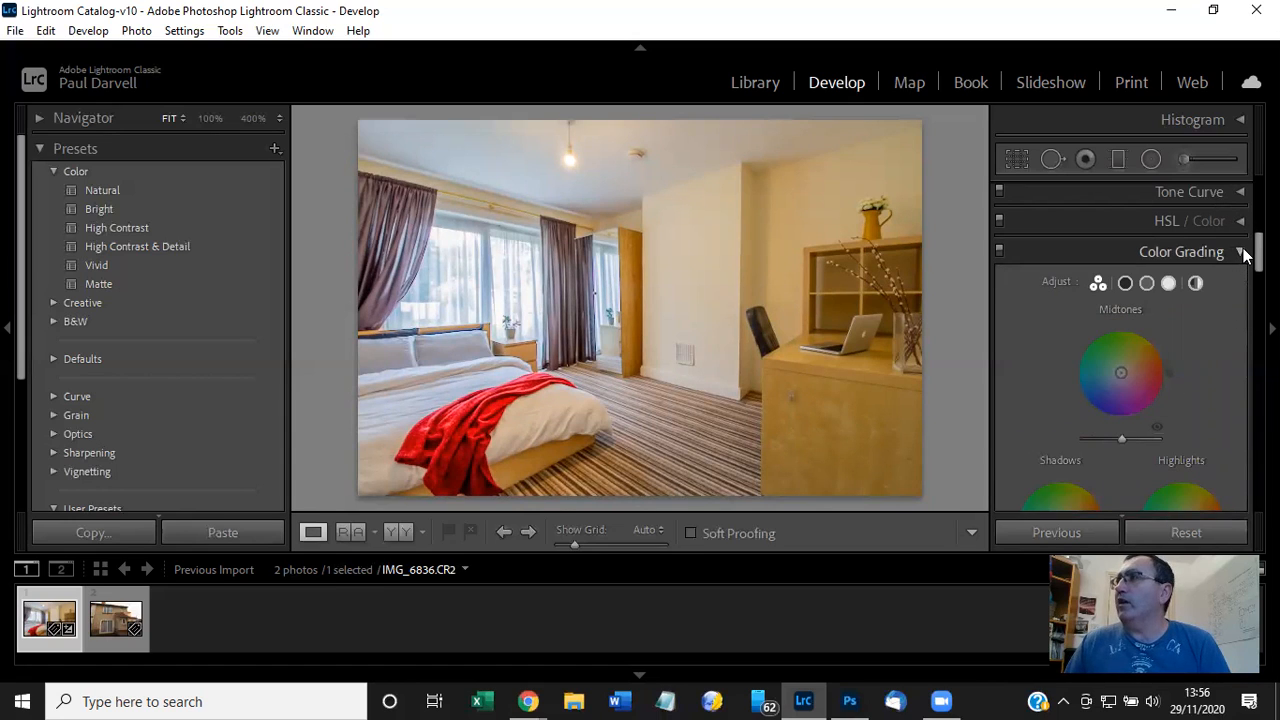
click(1241, 252)
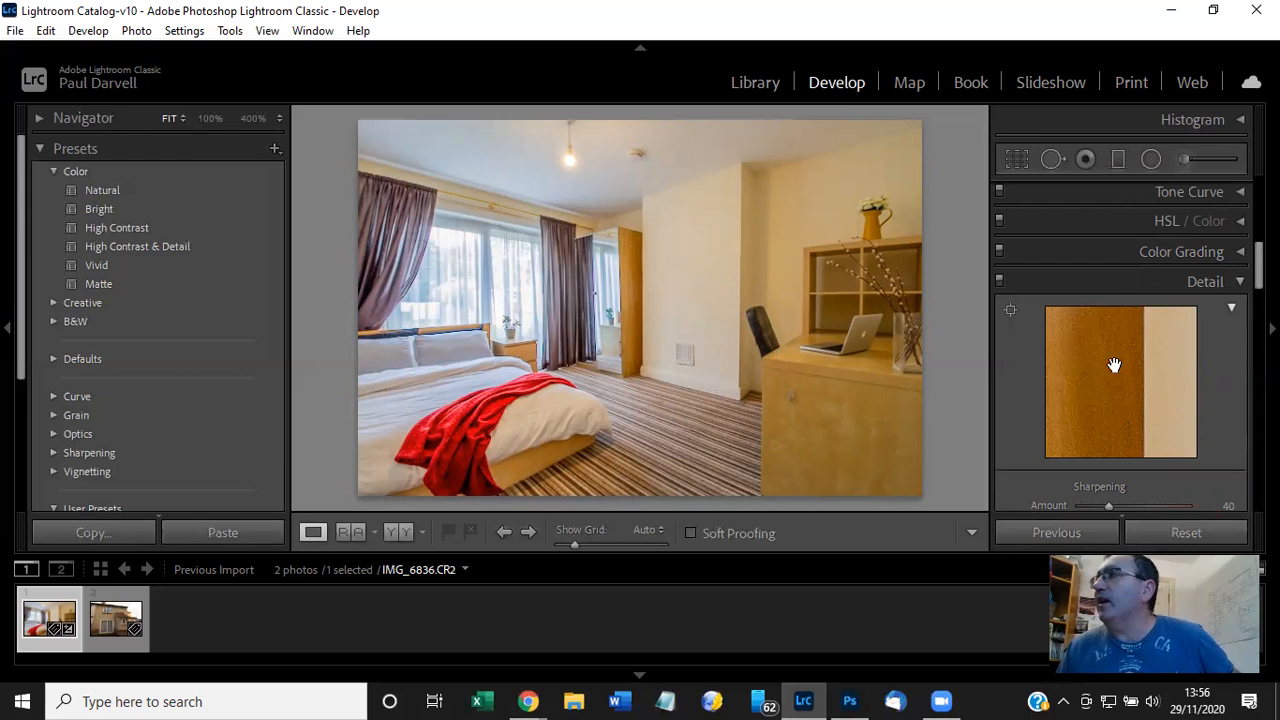
Try Sharpening Amounts up to at least 130, and bring the value back to 40.
drag(1259, 270, 1259, 286)
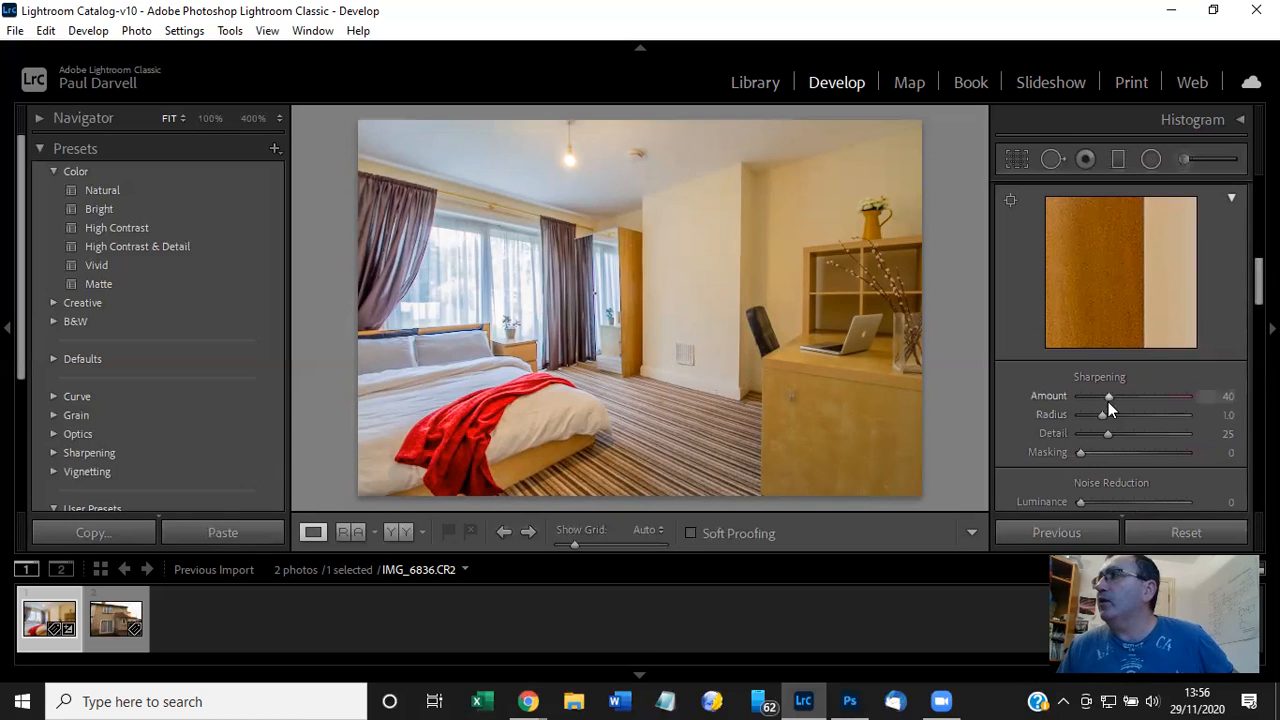
key(Up)
key(Up)
key(Up)
key(Up)
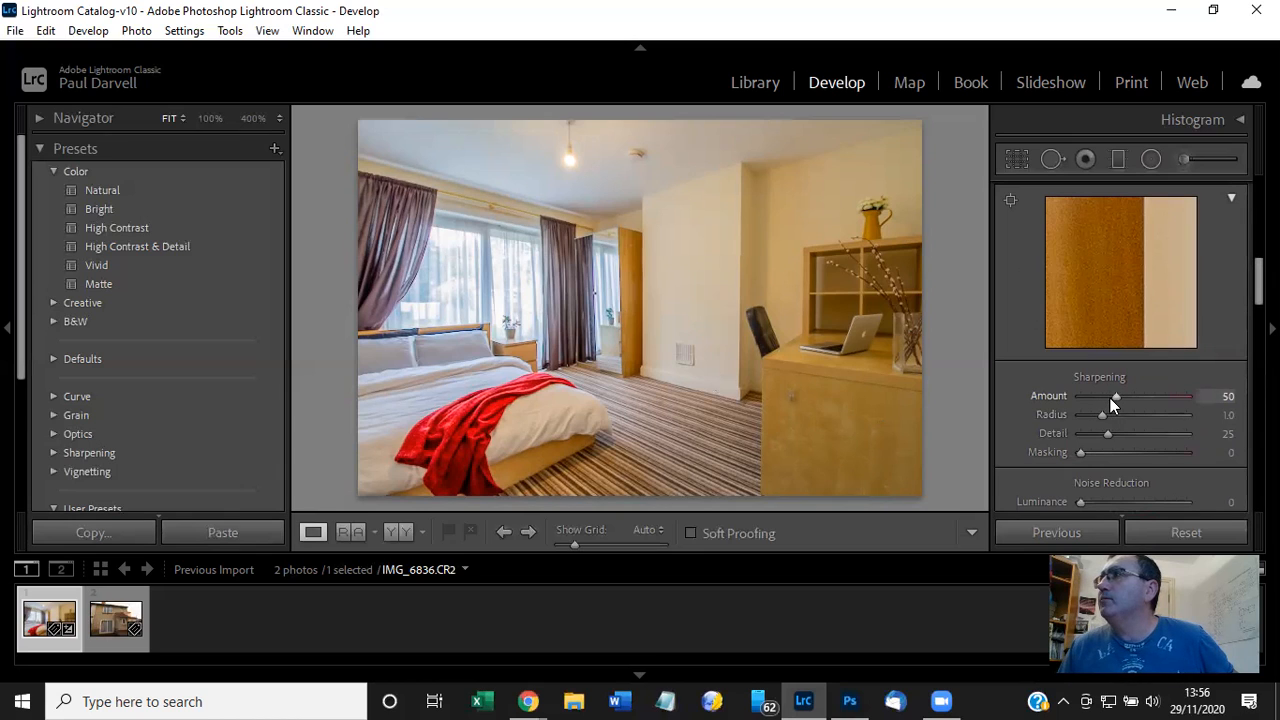
key(Up)
key(Up)
key(Up)
key(Up)
key(Up)
key(Up)
key(Up)
key(Up)
key(Up)
key(Up)
key(Up)
key(Up)
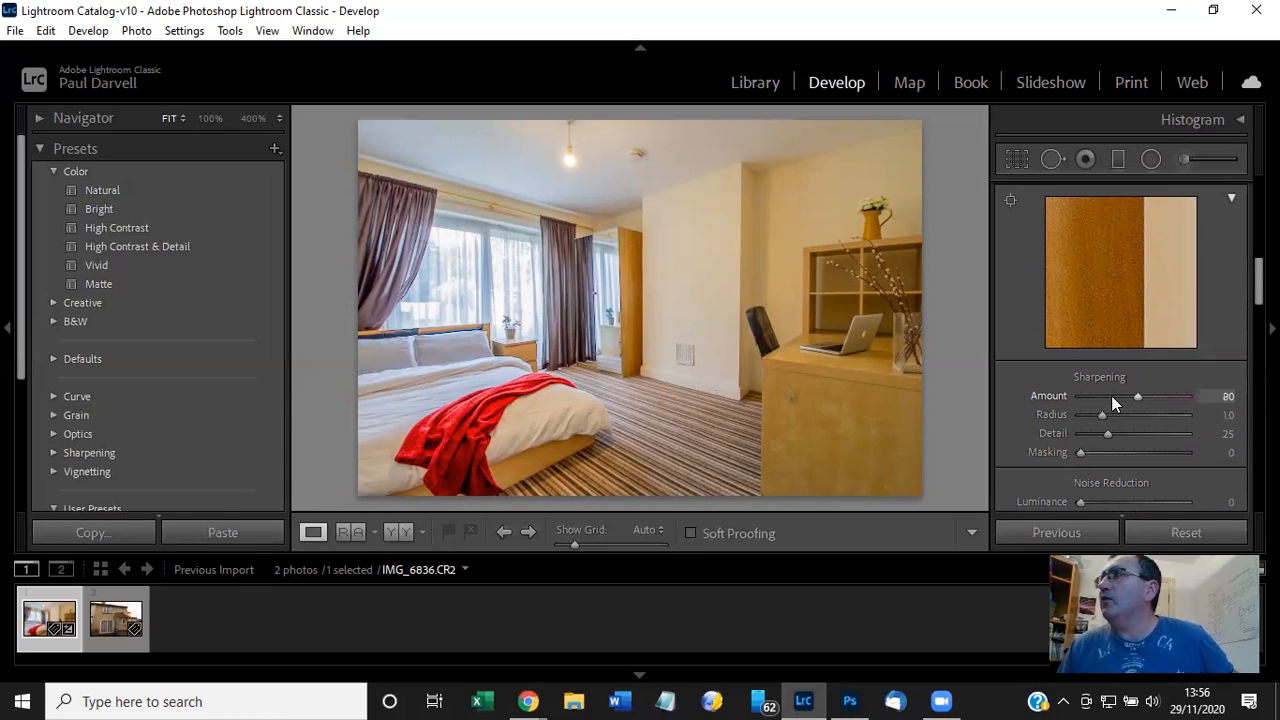
key(Up)
key(Up)
key(Up)
key(Up)
key(Up)
key(Up)
key(Down)
key(Down)
key(Down)
key(Down)
key(Down)
key(Down)
key(Down)
key(Down)
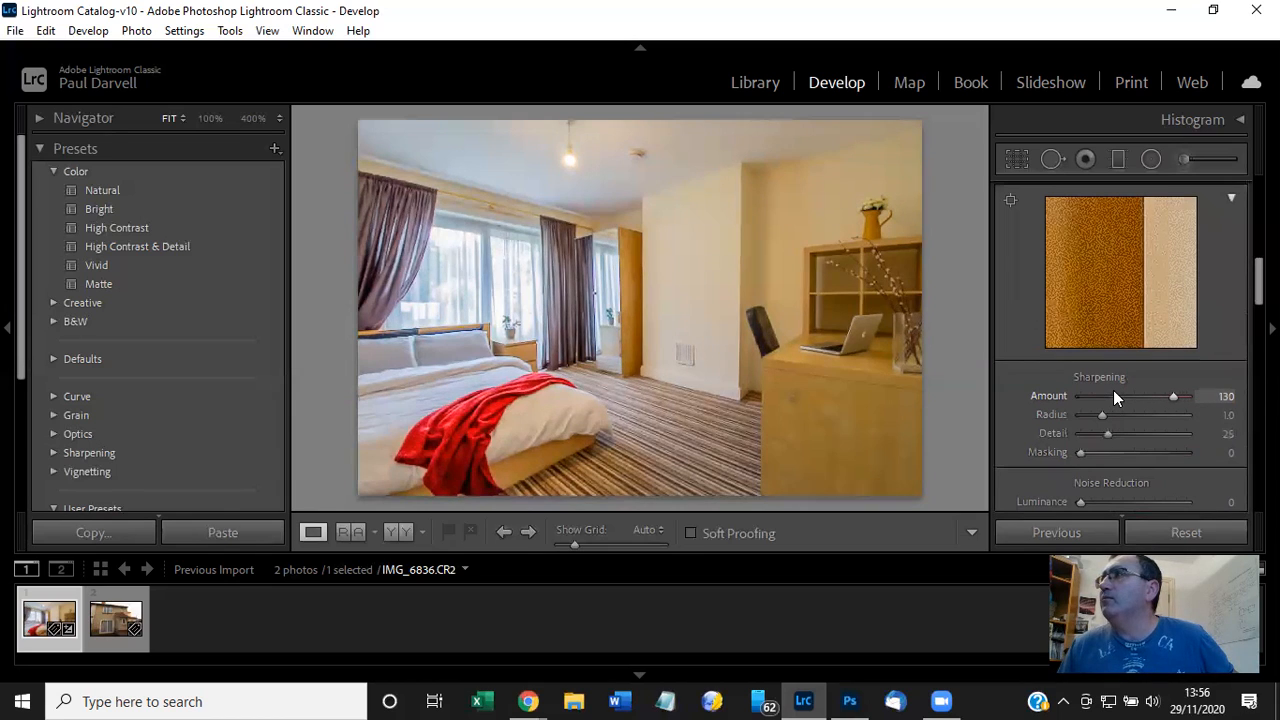
key(Down)
key(Down)
key(Down)
key(Down)
key(Down)
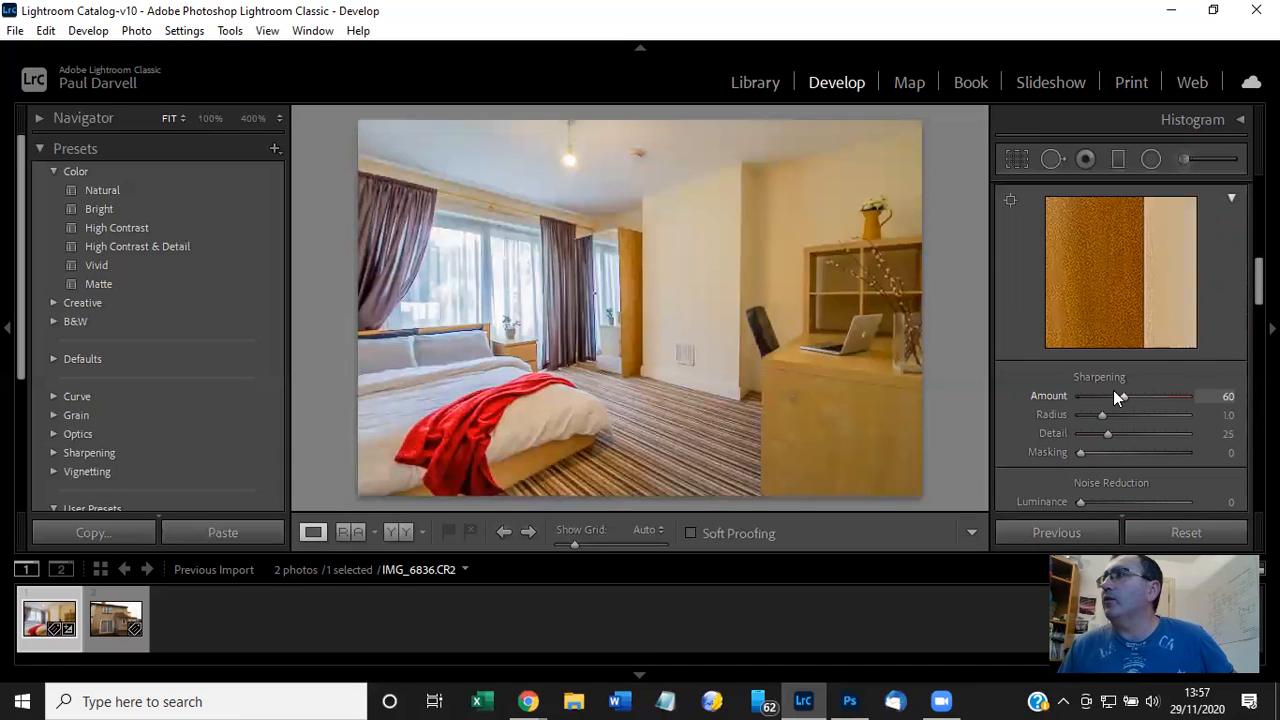
key(Down)
key(Down)
key(Up)
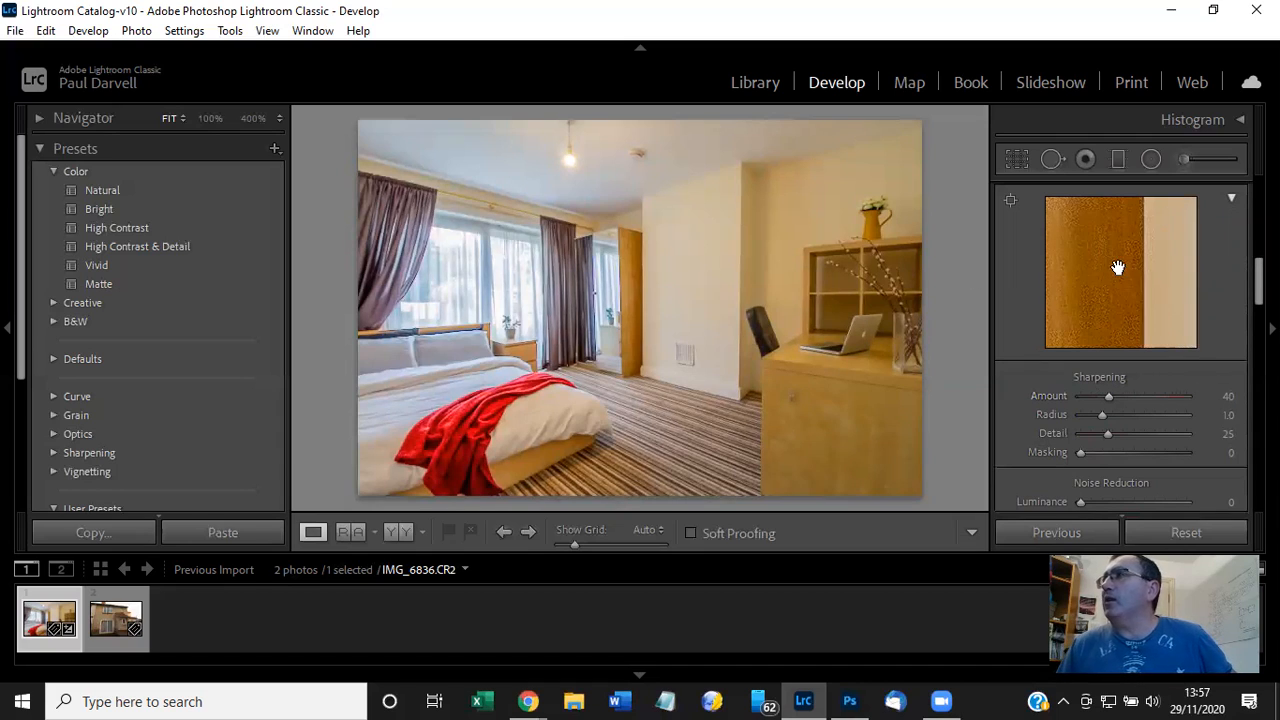
Bring the laptop into the detail preview, and view it at 100% in the main photo.
click(1090, 286)
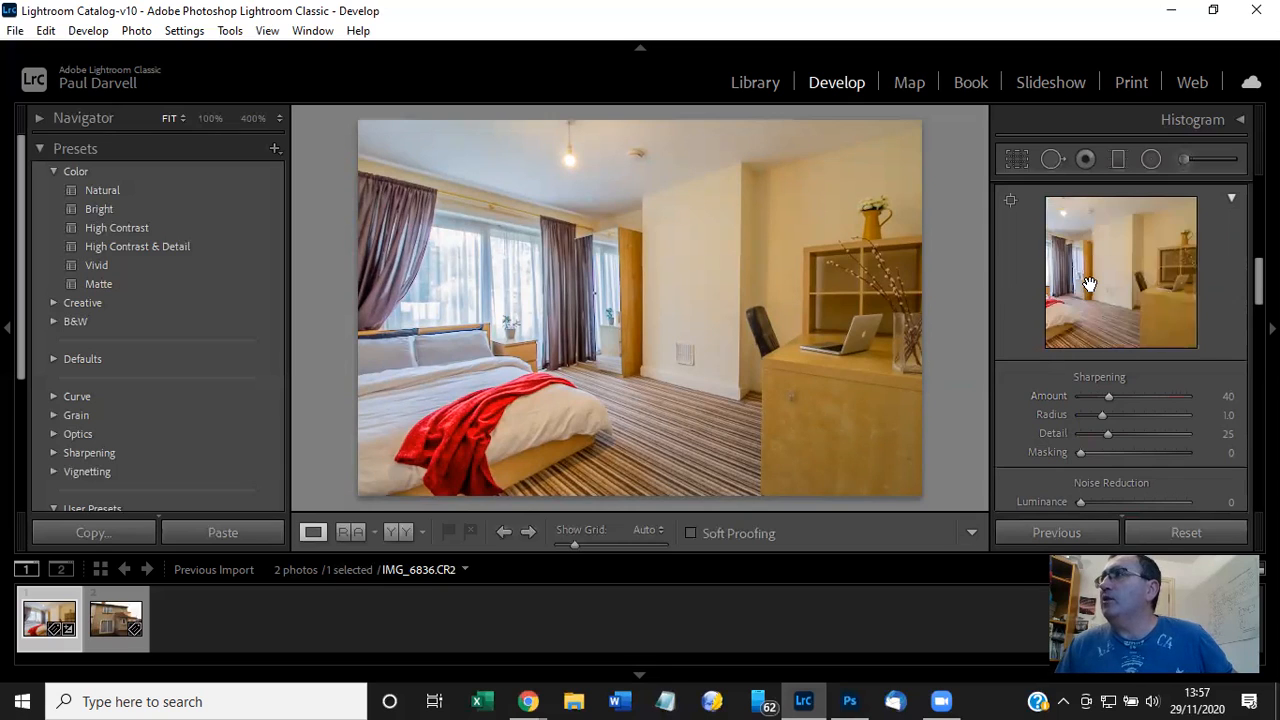
mouse_move(1090, 286)
mouse_down()
mouse_move(1154, 266)
mouse_move(1040, 277)
mouse_move(1080, 271)
mouse_up()
drag(1167, 260, 1090, 280)
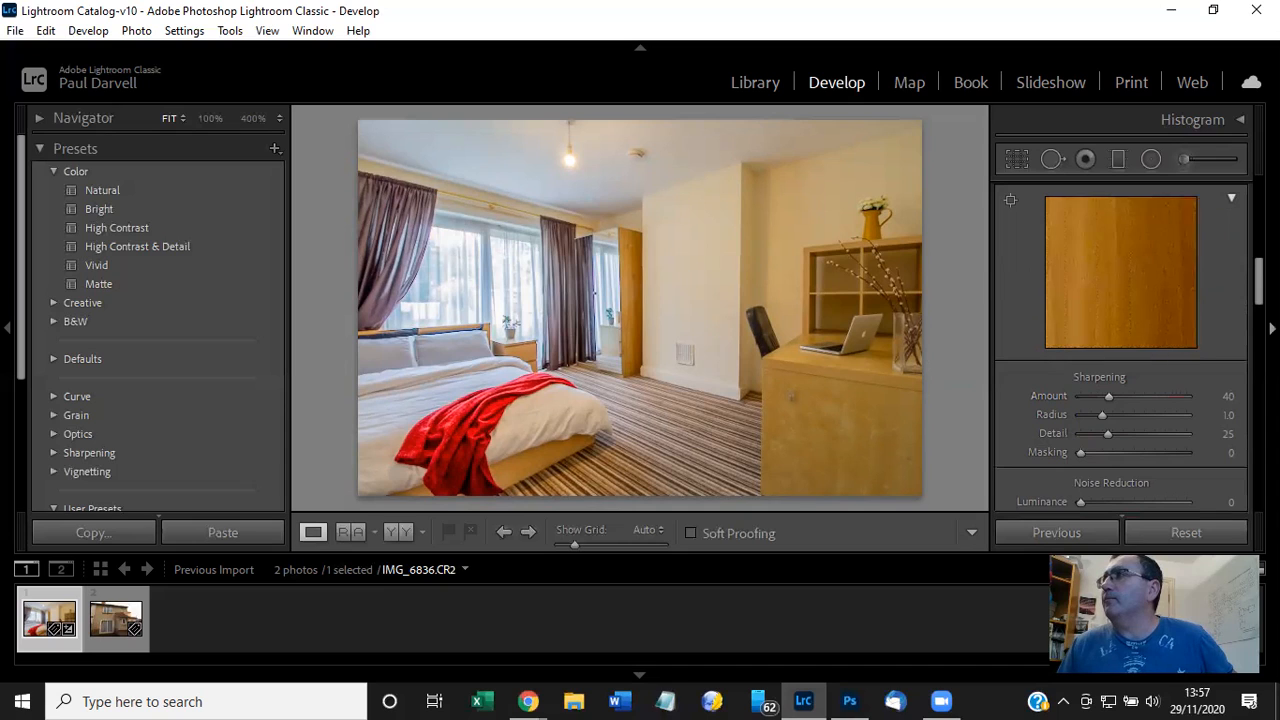
click(1080, 284)
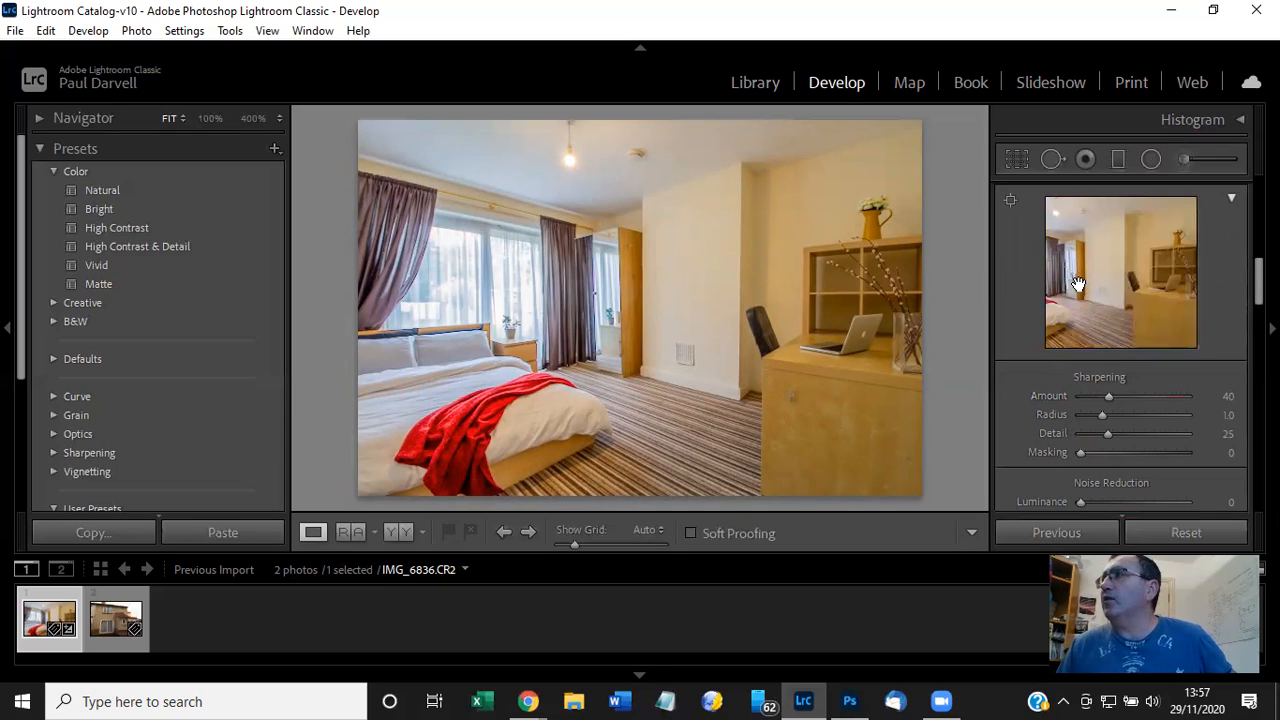
click(1170, 287)
drag(1163, 283, 1078, 314)
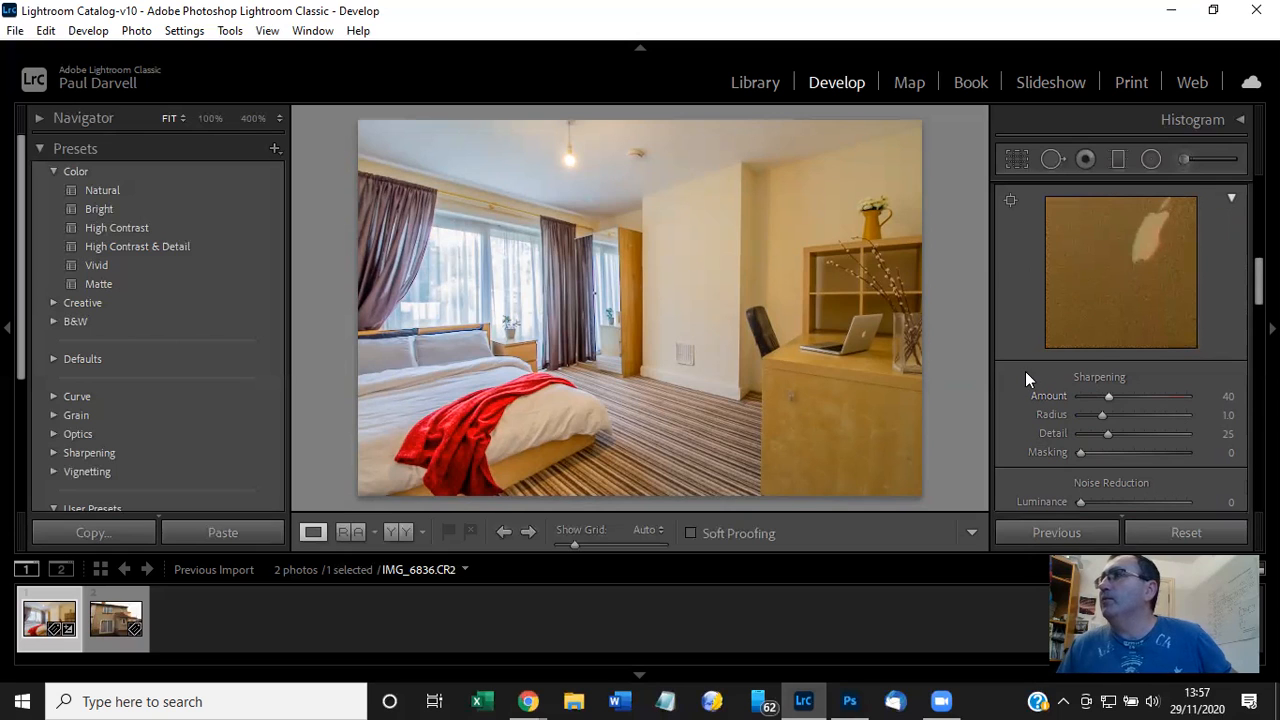
click(850, 333)
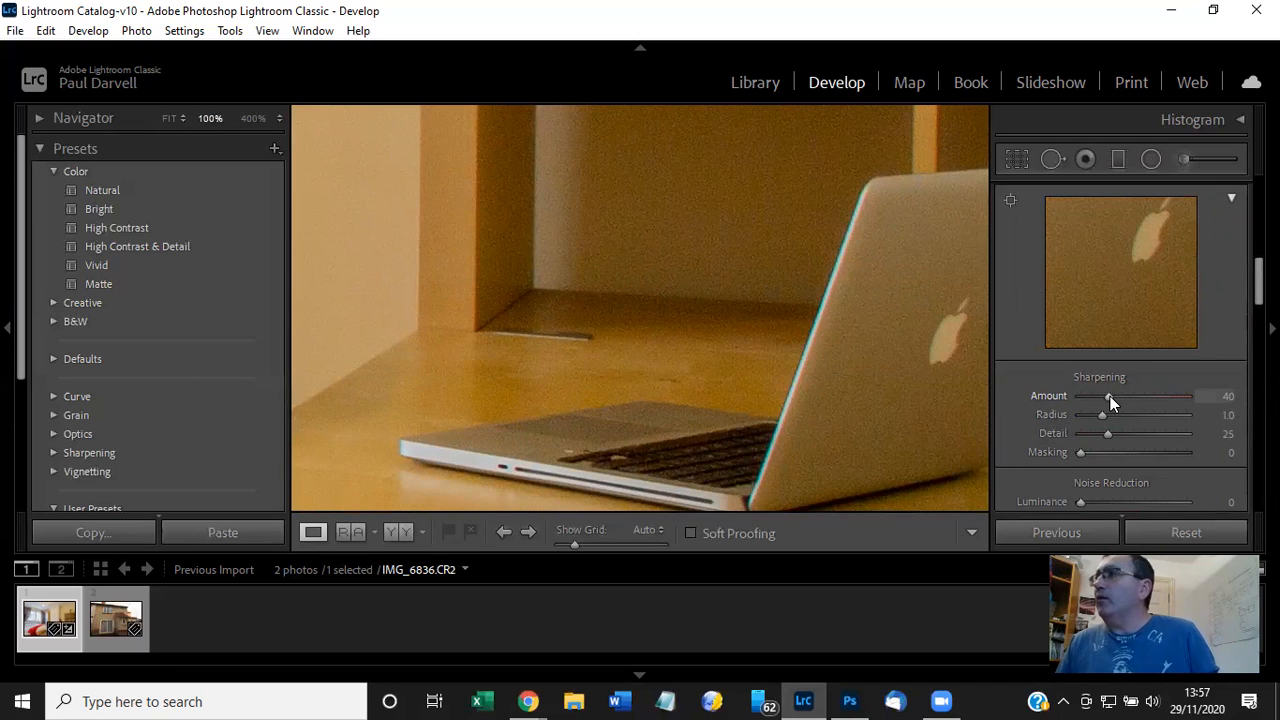
Compare stronger sharpening on the laptop, and set the Sharpening Amount to 60.
scroll(1110, 398, up, 4)
scroll(1110, 396, up, 2)
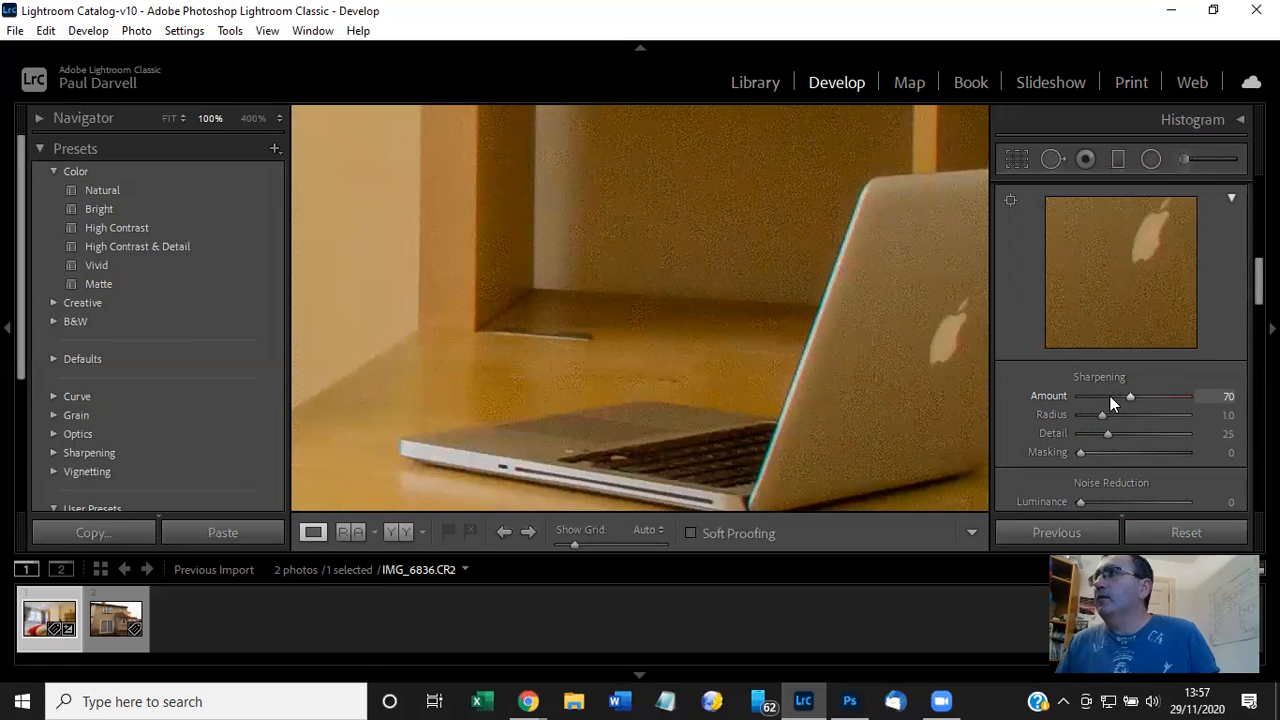
scroll(1108, 396, up, 9)
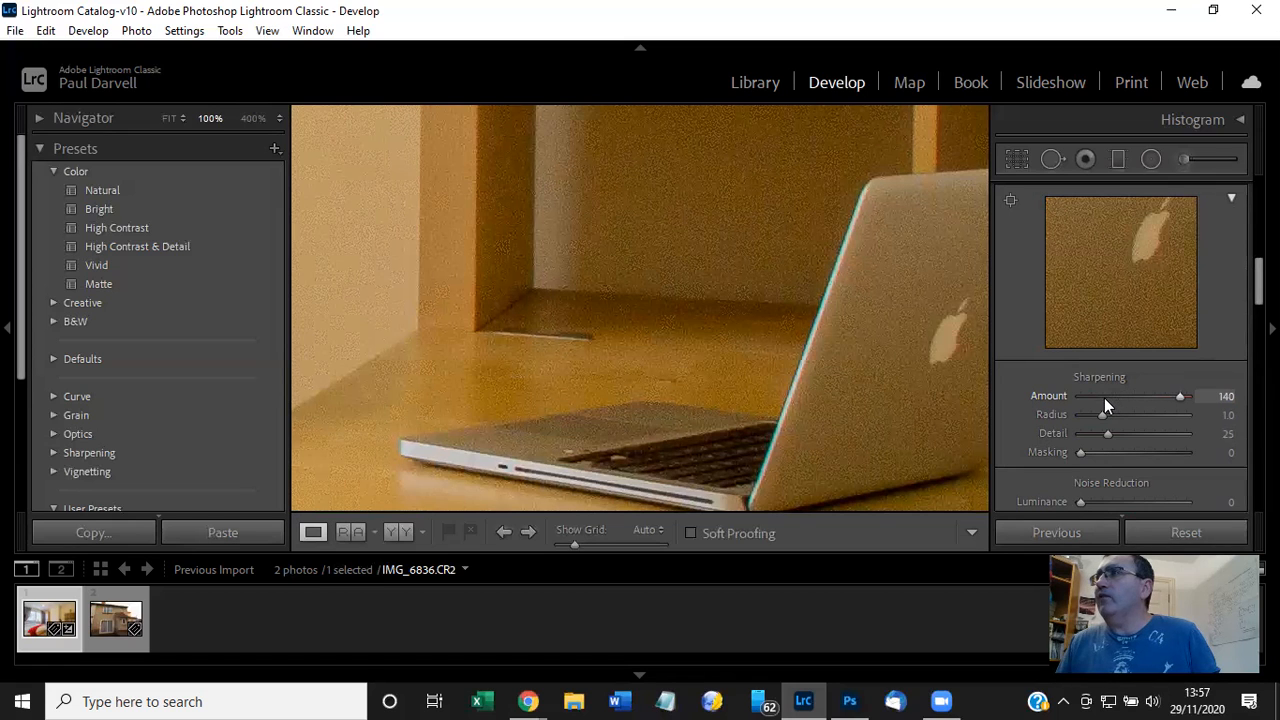
scroll(1104, 398, down, 12)
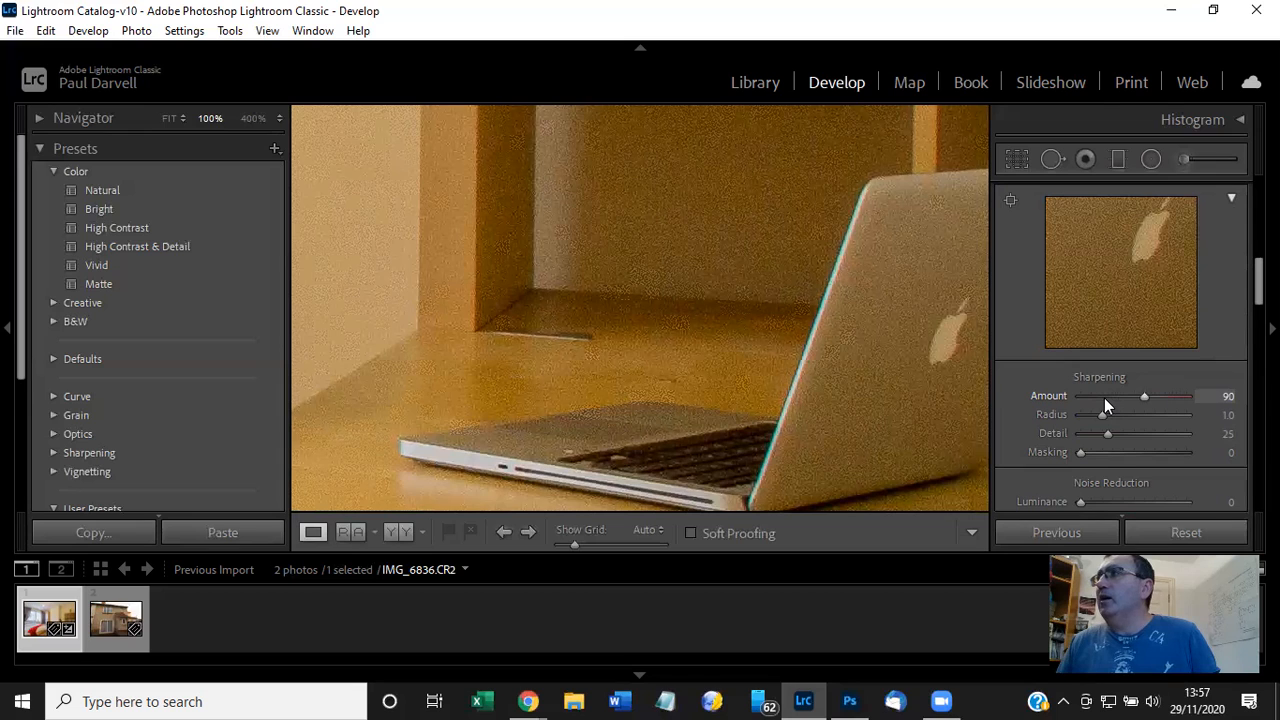
scroll(1104, 398, down, 3)
scroll(1104, 398, up, 1)
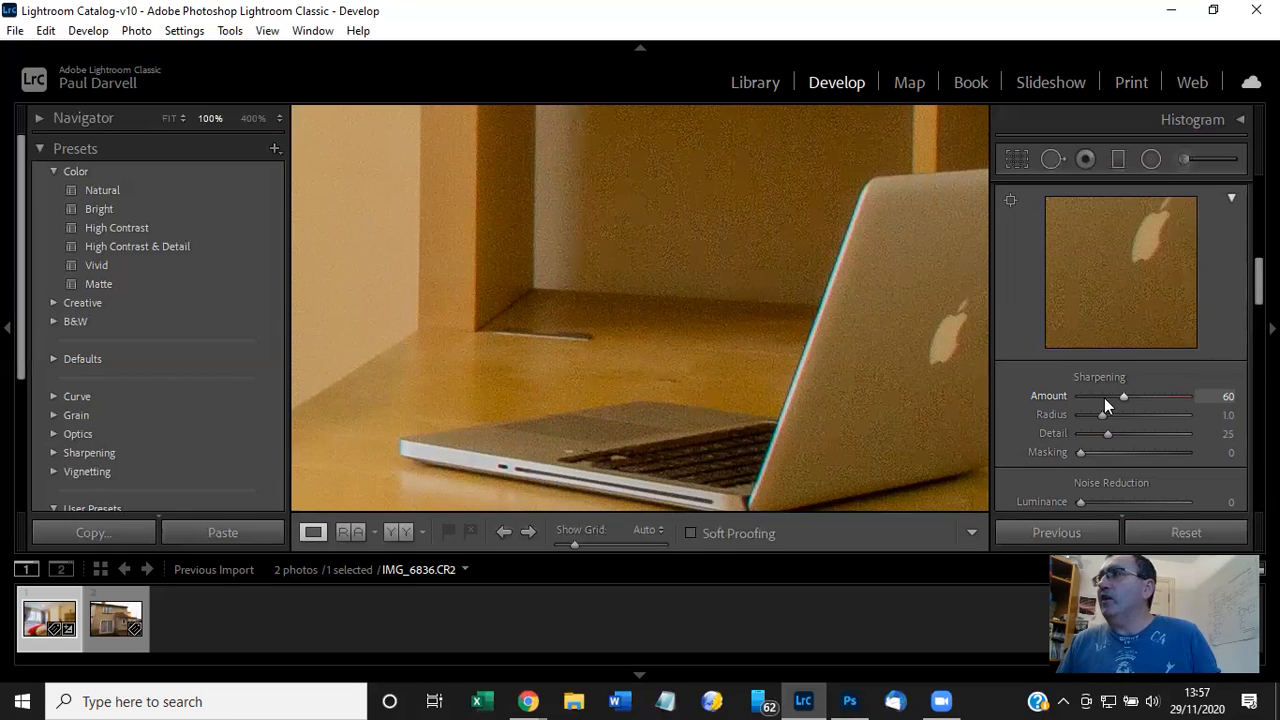
Set Noise Reduction Luminance, Contrast and Color to 50 each, and the color Smoothness to 100.
scroll(1151, 458, down, 3)
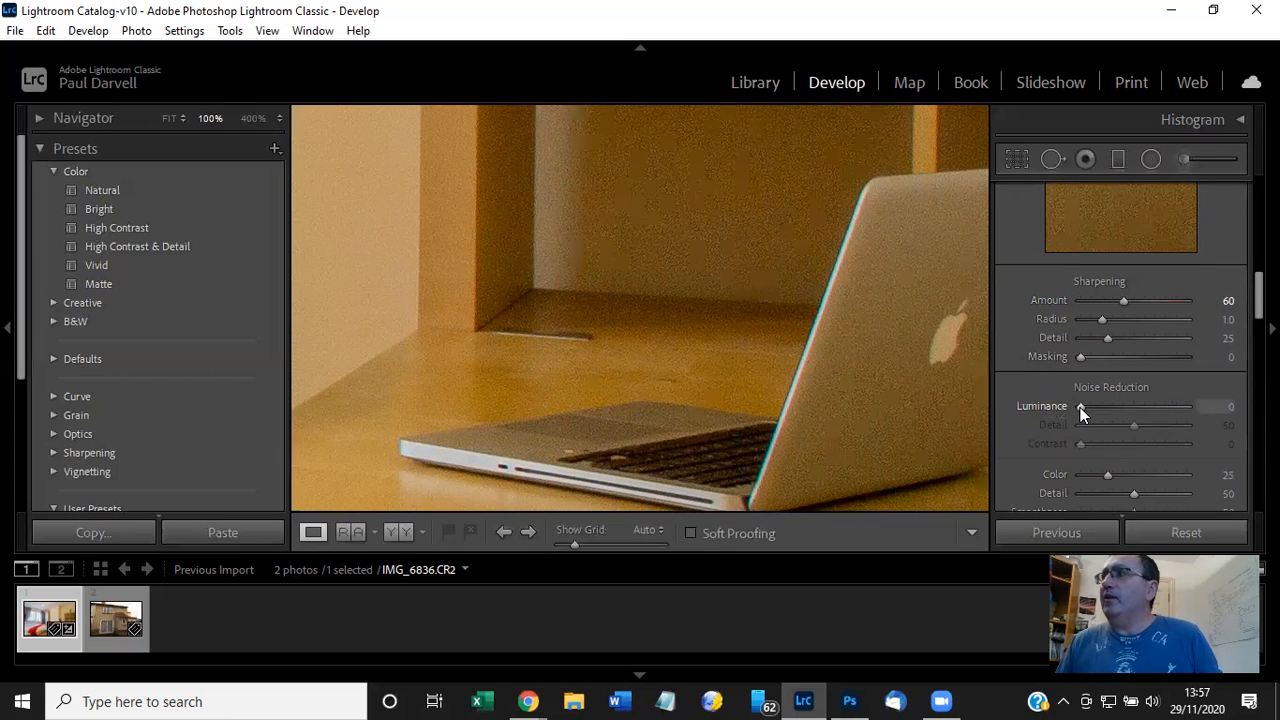
click(1218, 403)
text(50)
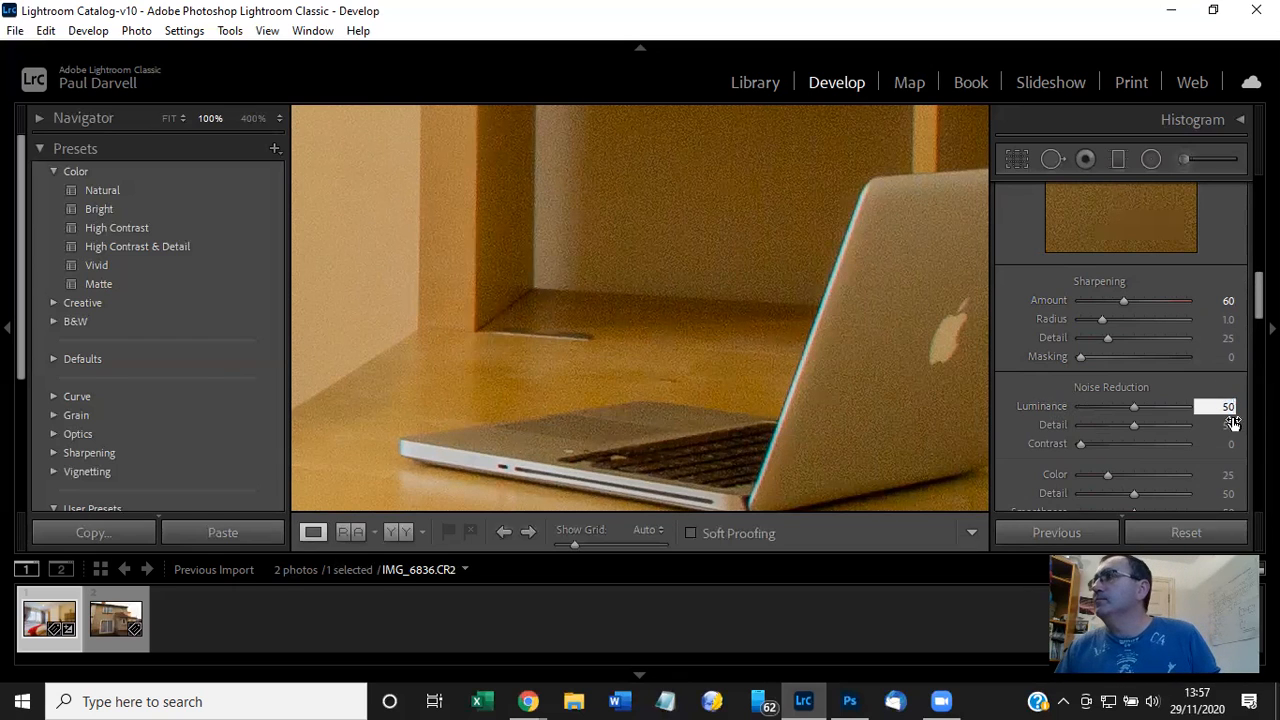
click(1211, 444)
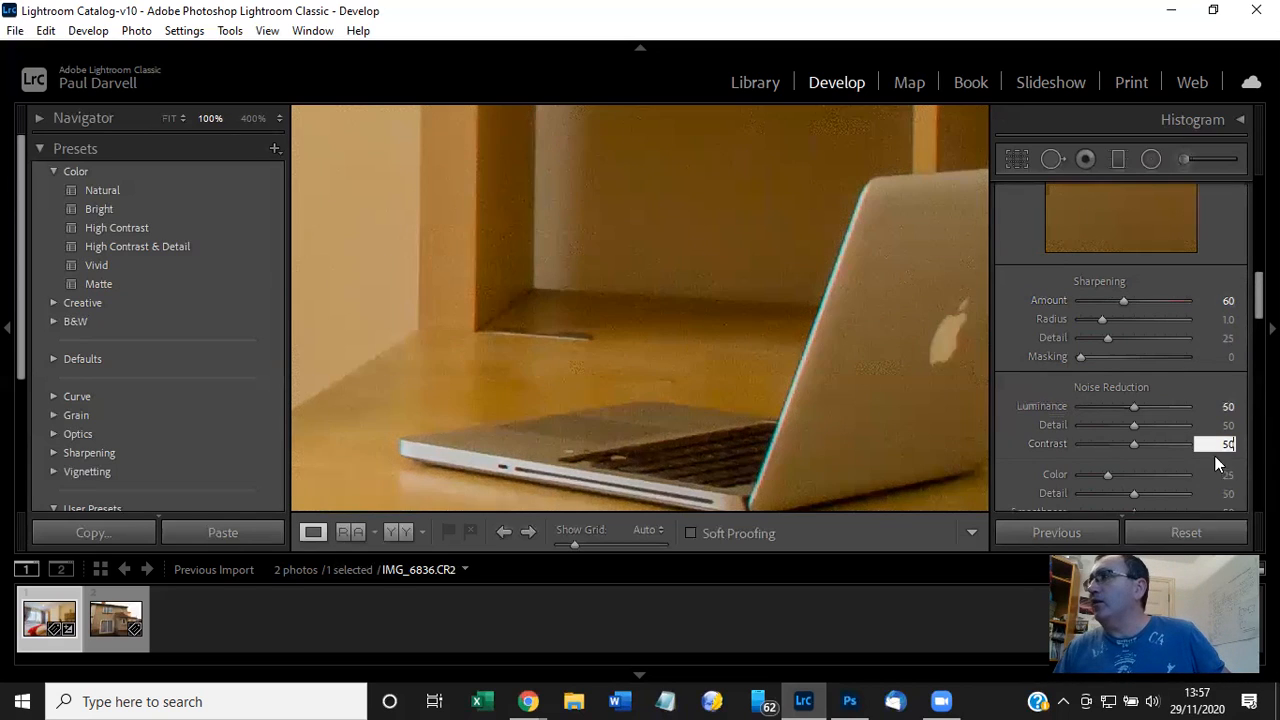
click(1228, 476)
text(5)
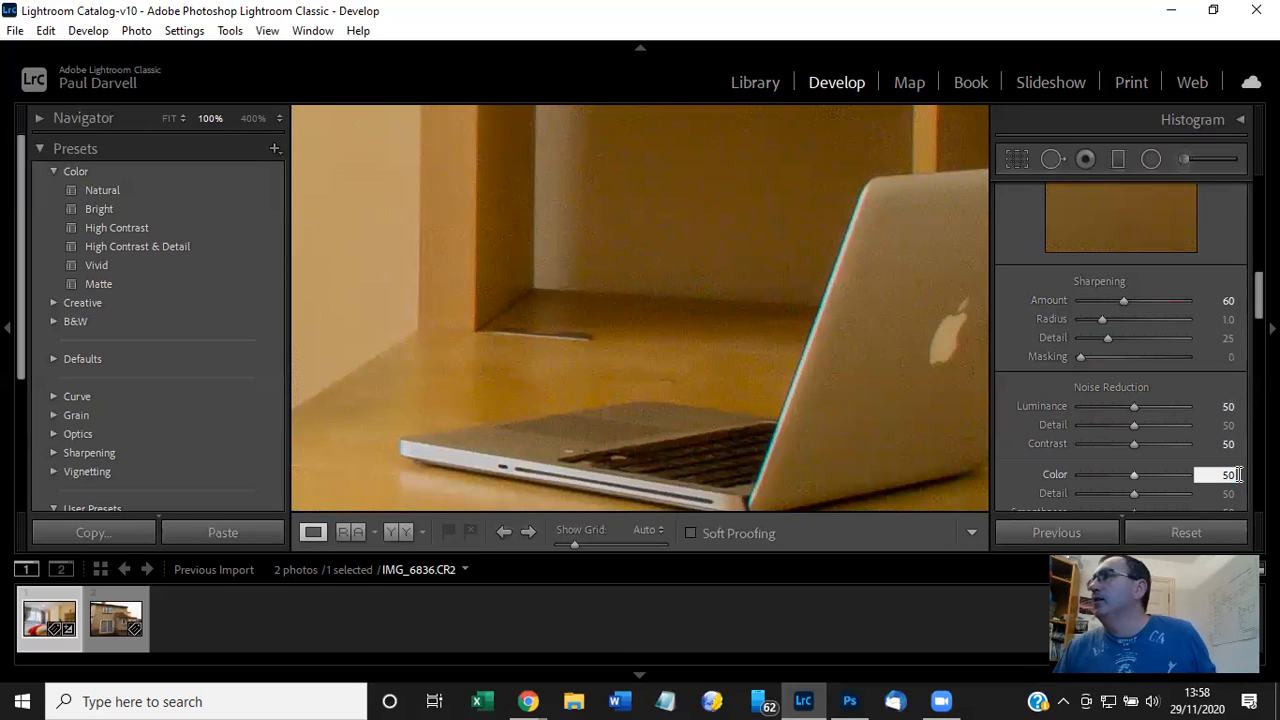
scroll(1120, 400, down, 5)
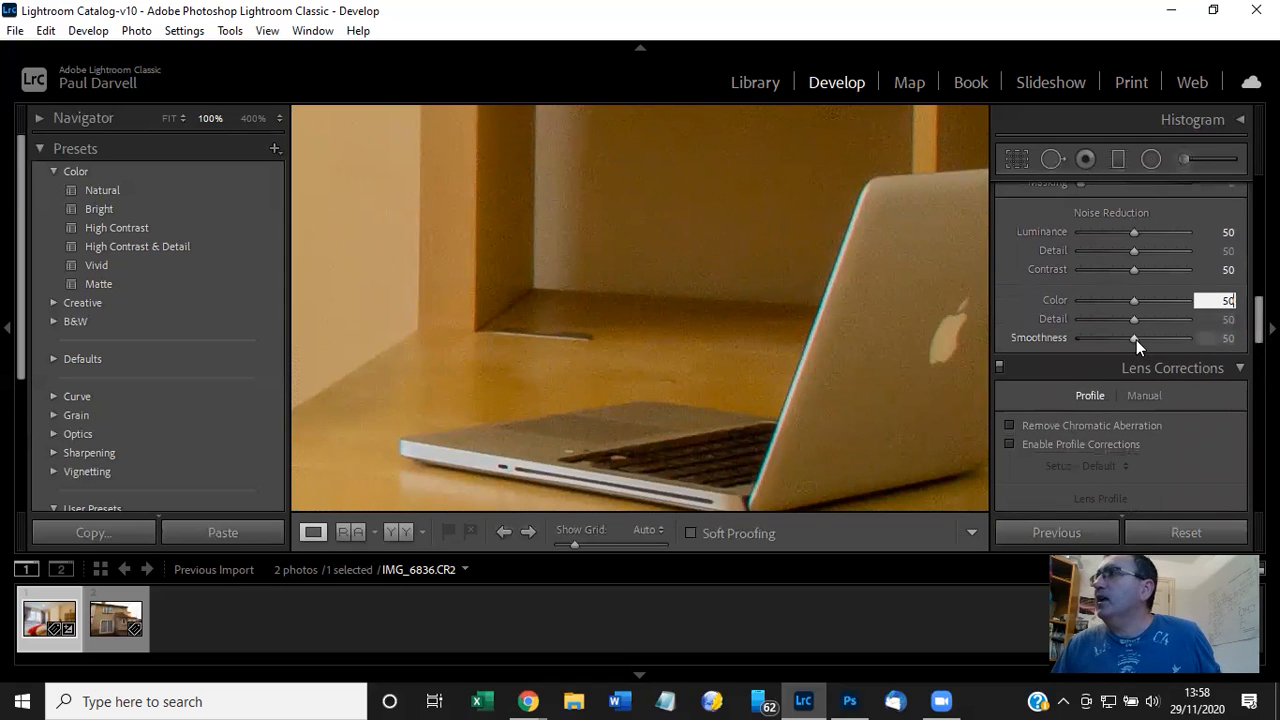
drag(1132, 338, 1203, 326)
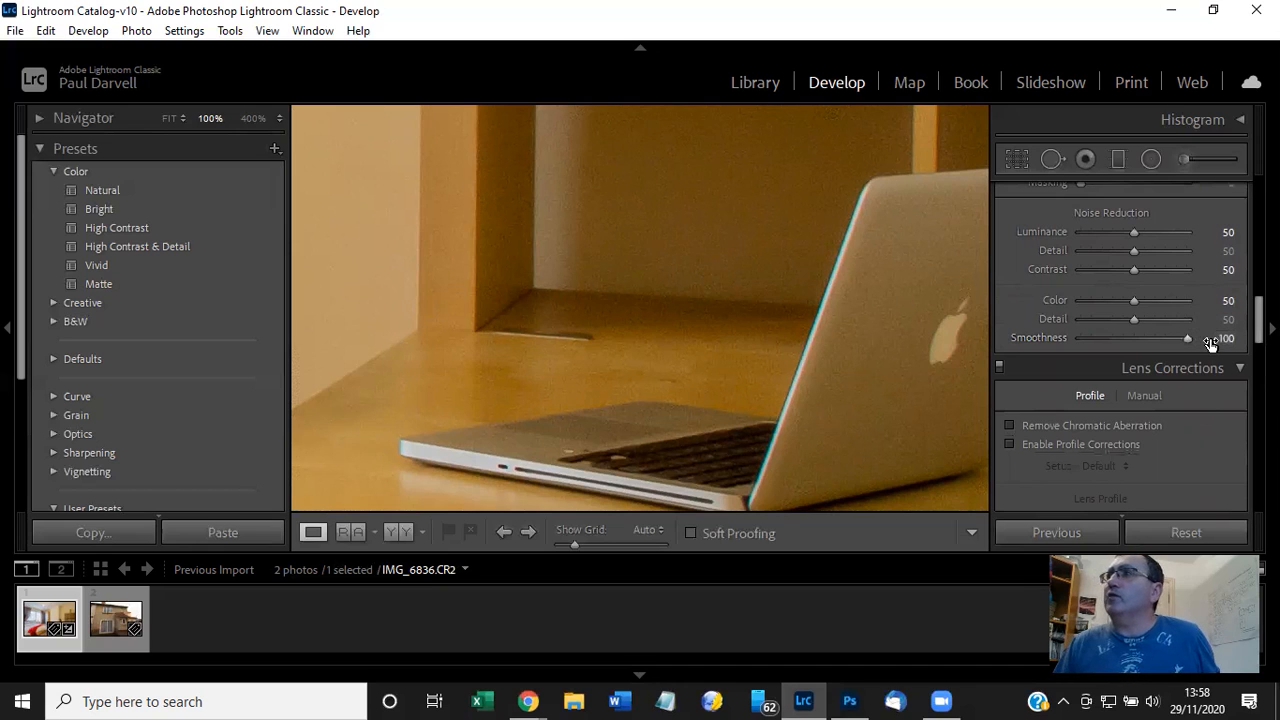
Turn on chromatic aberration removal and lens profile corrections for the bedroom photo.
click(1012, 424)
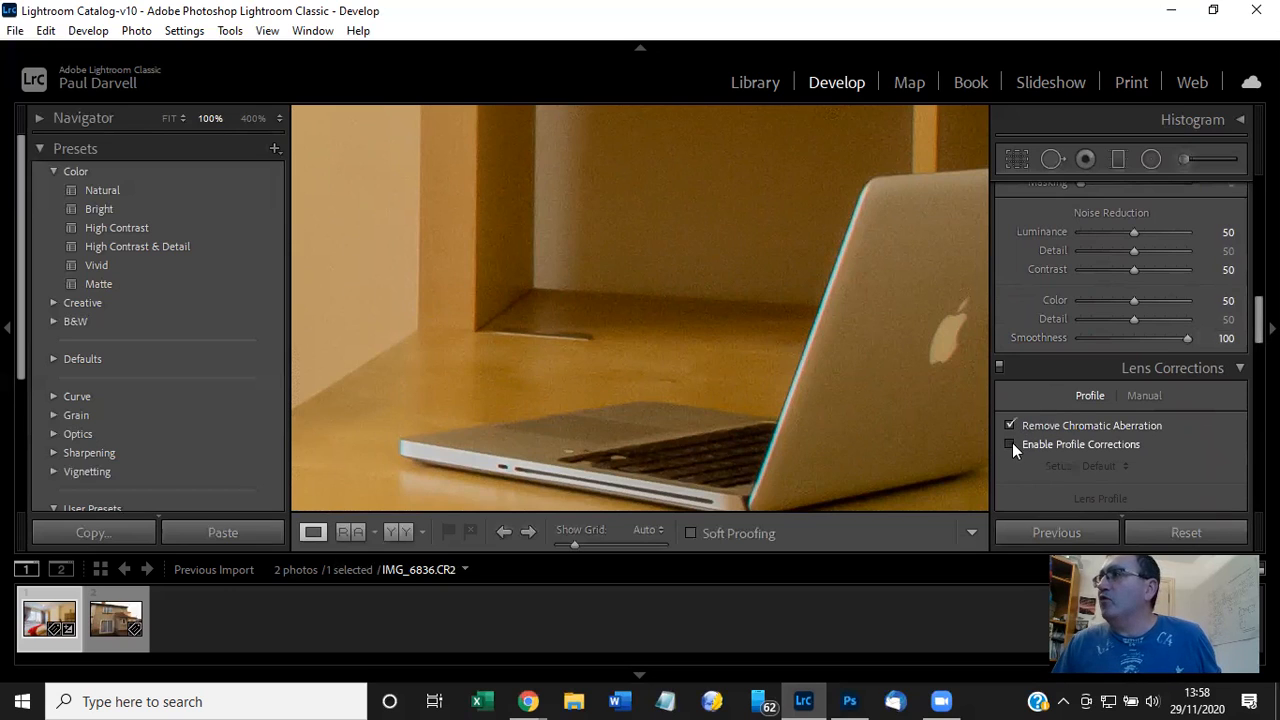
click(1011, 444)
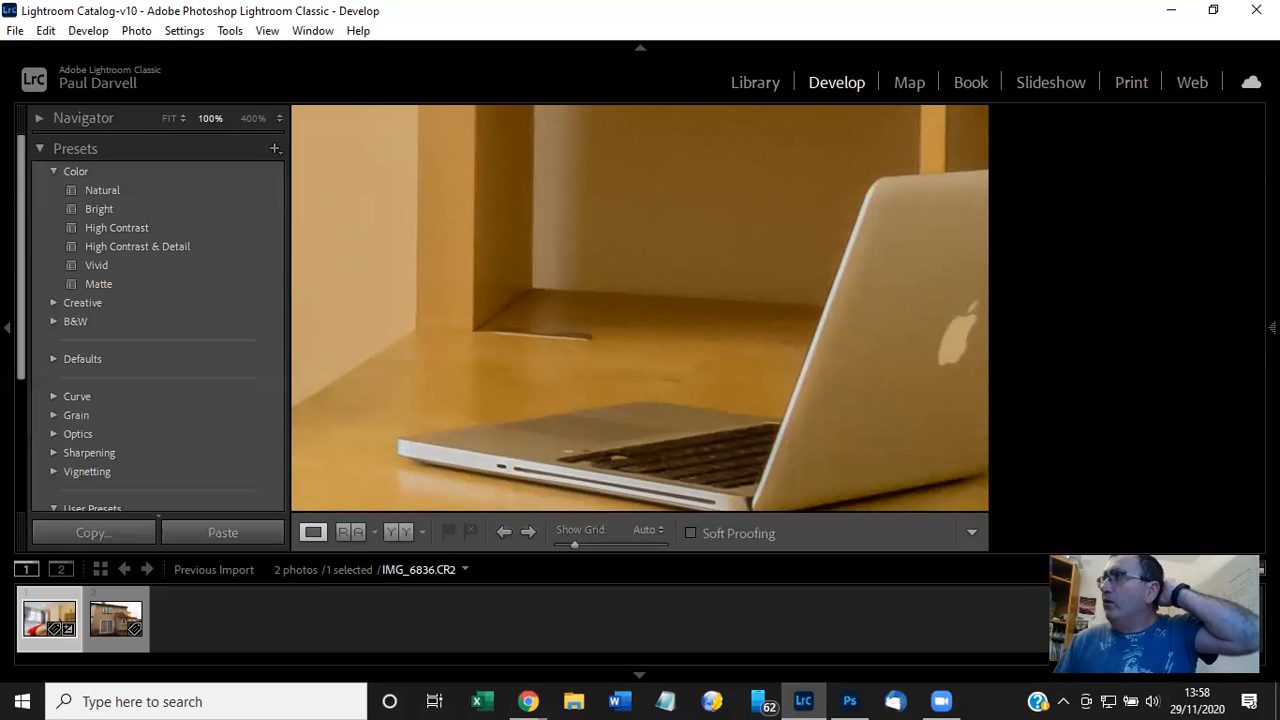
scroll(1120, 395, down, 1)
scroll(1100, 330, down, 4)
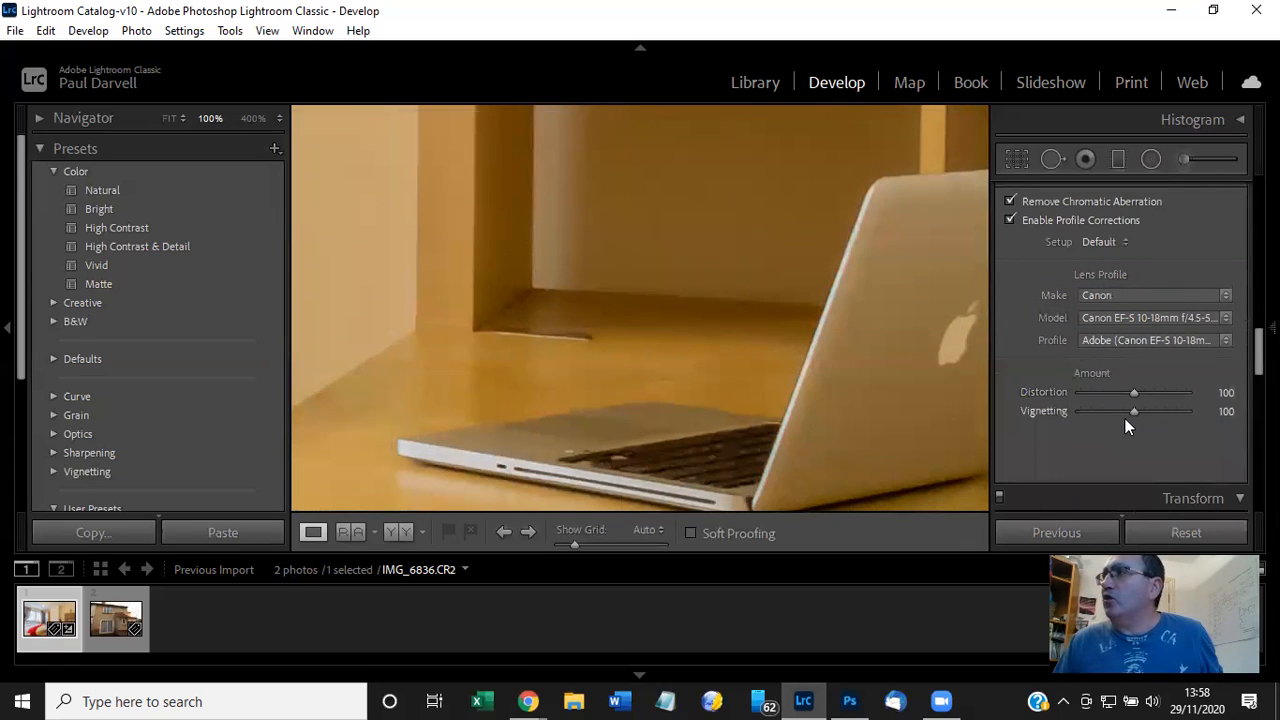
Hide the adjustment controls, and fit the whole bedroom photo in the view.
scroll(1120, 350, down, 1)
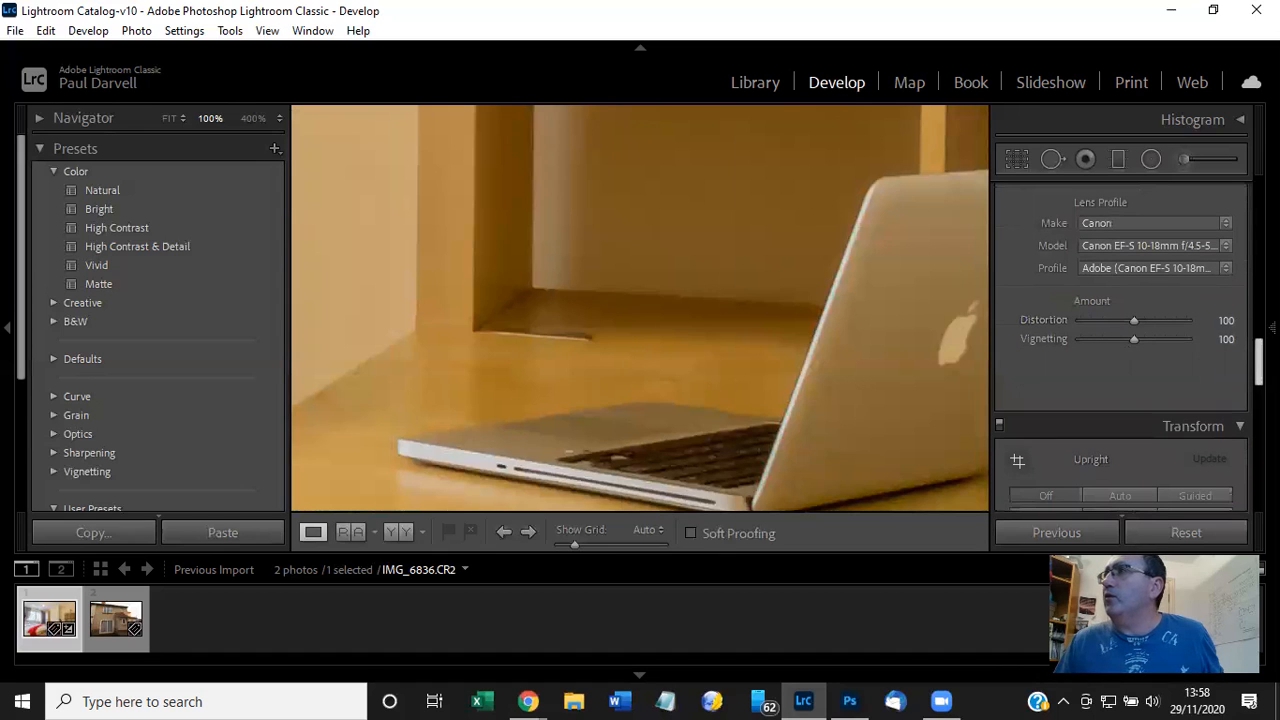
scroll(1120, 330, down, 3)
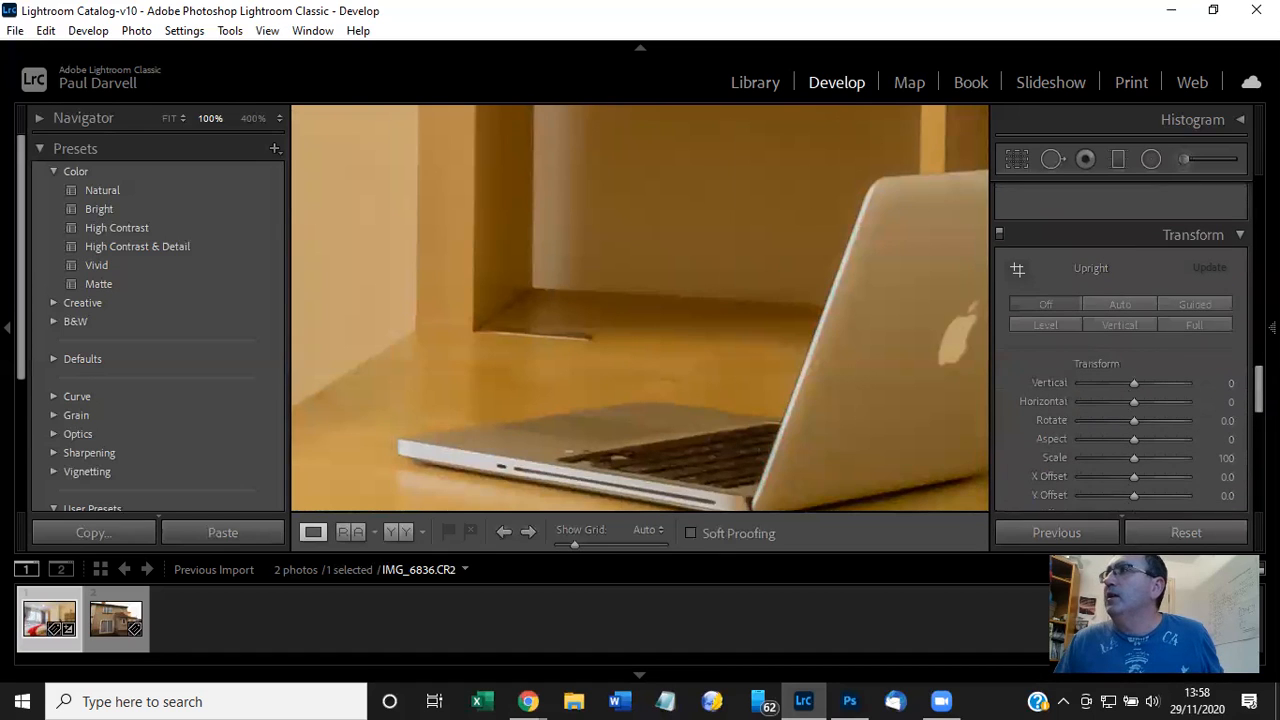
key(F8)
click(676, 276)
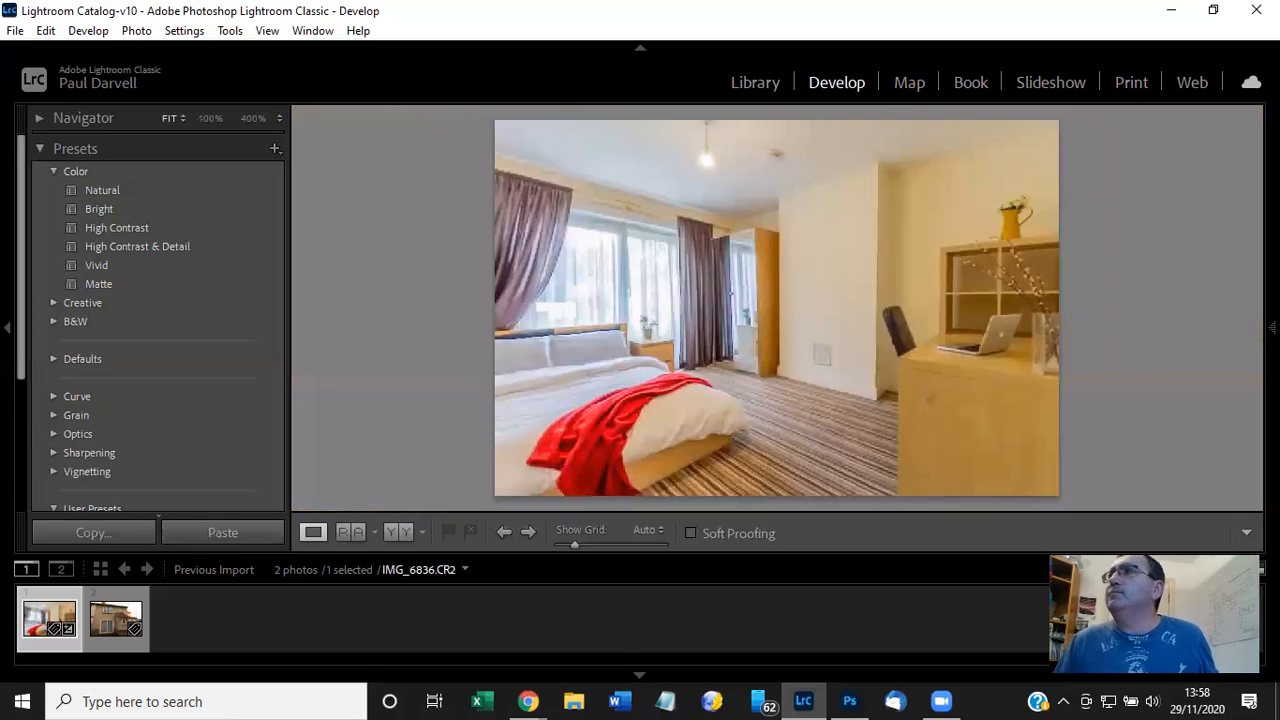
Compare the Auto, Level and Off Upright corrections on the bedroom photo, and apply Auto.
mouse_move(1277, 400)
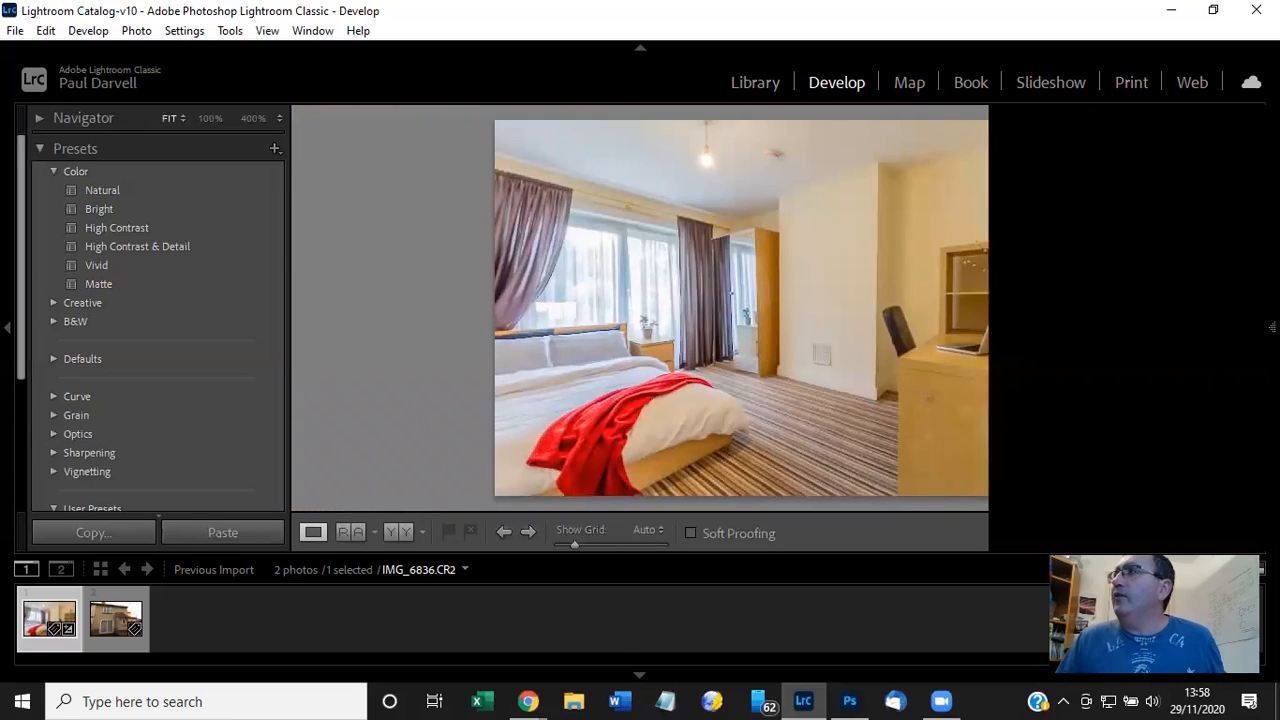
click(1272, 327)
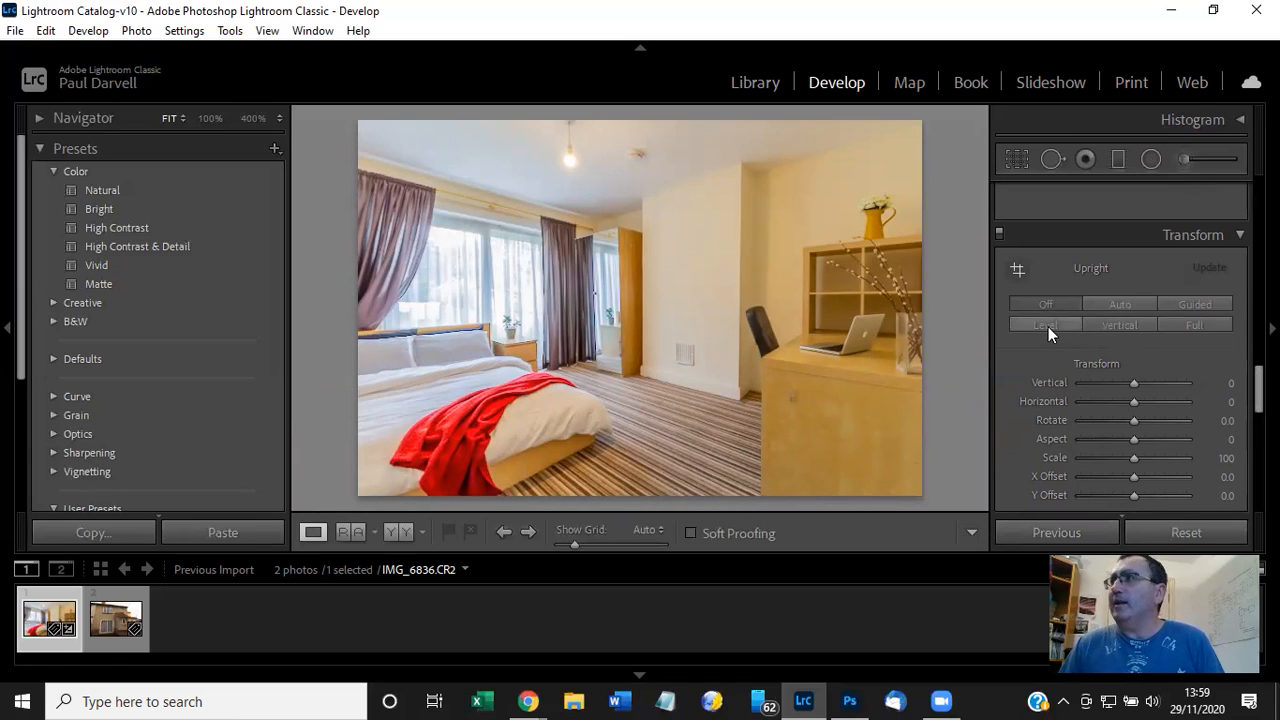
click(1121, 298)
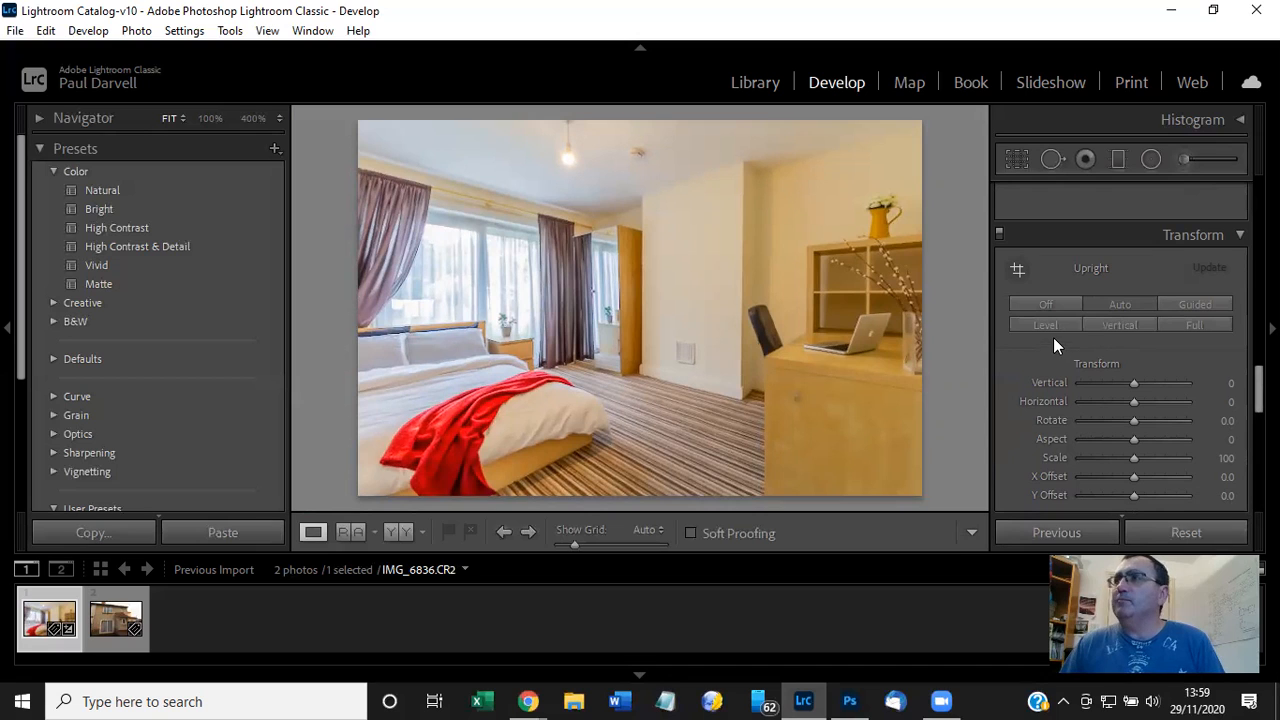
click(1048, 323)
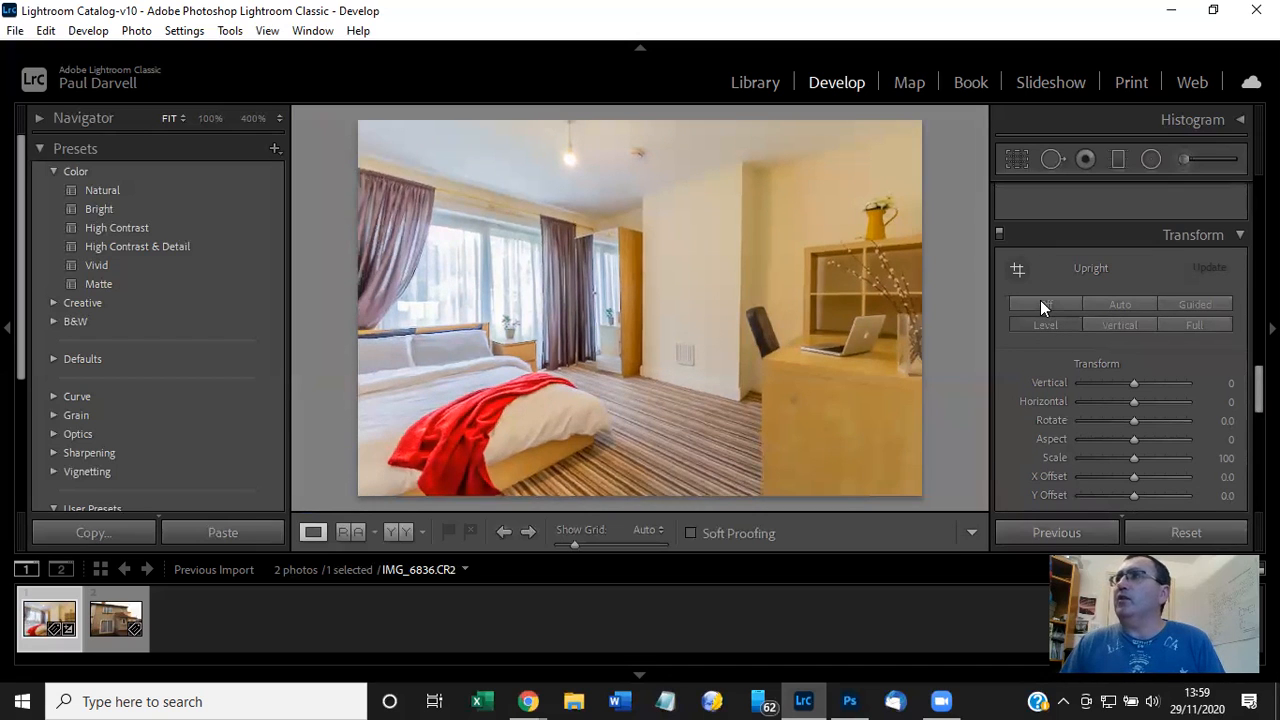
click(1040, 302)
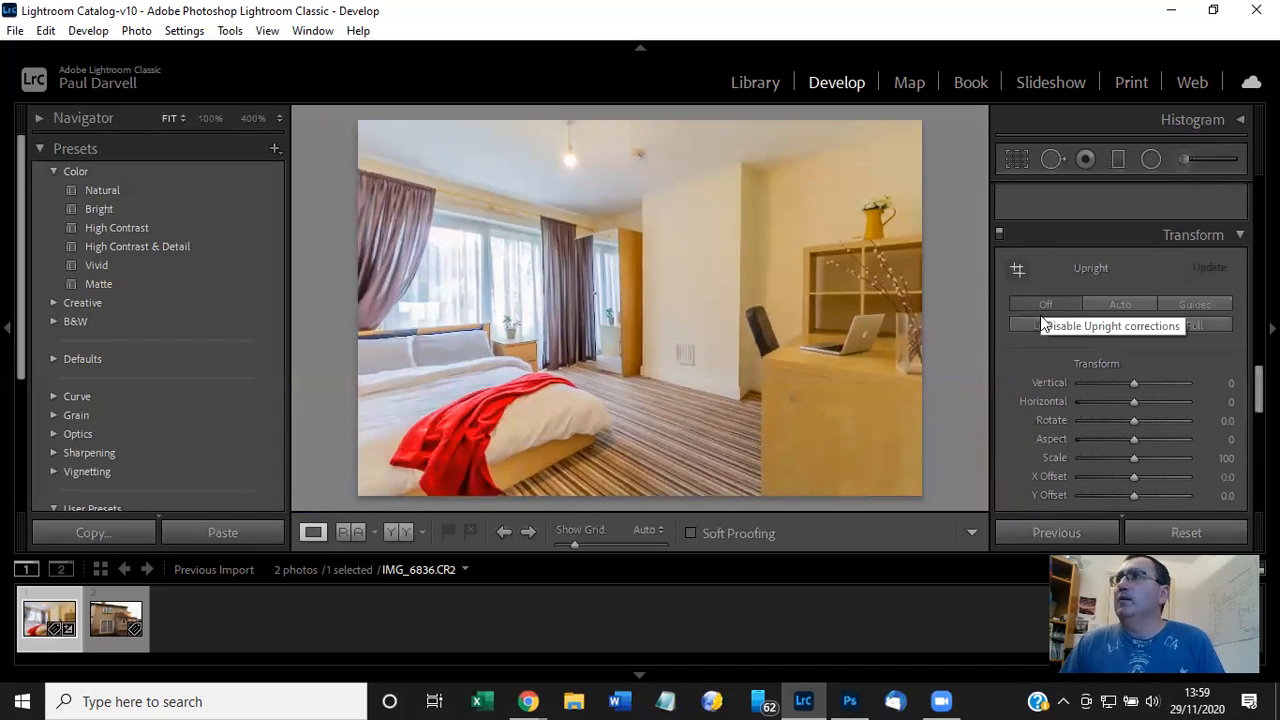
click(1044, 324)
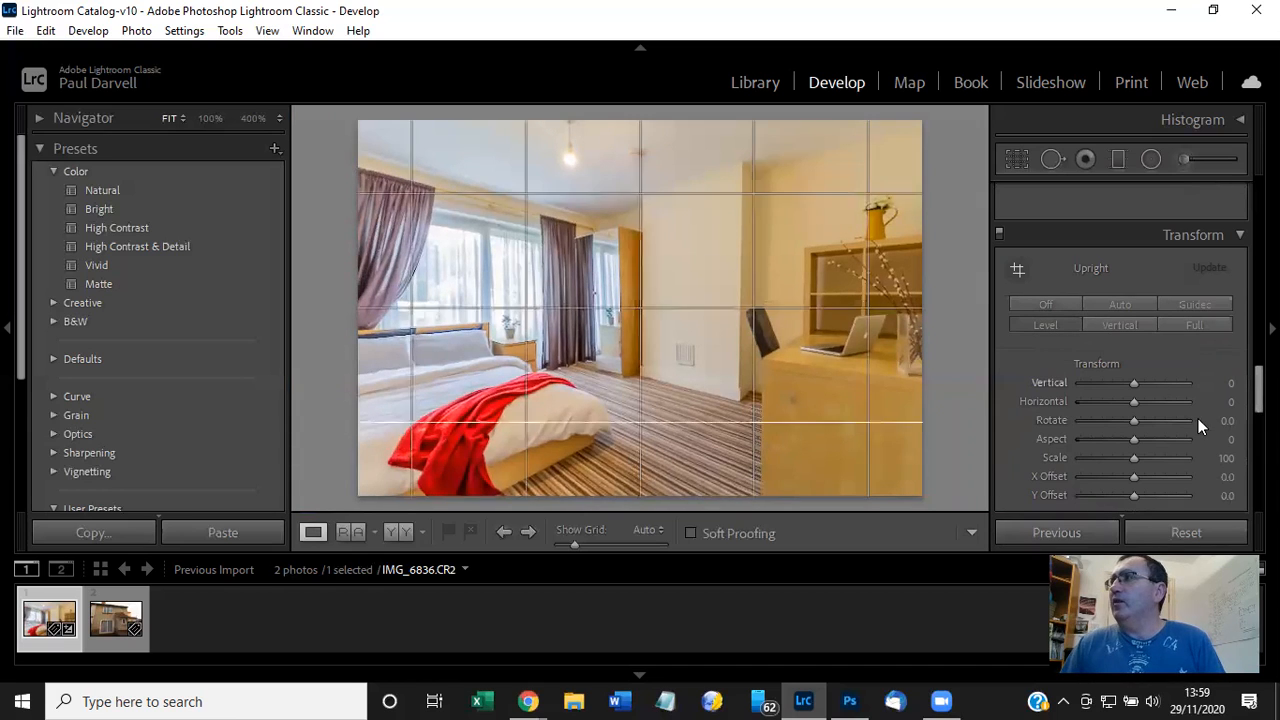
scroll(1153, 460, down, 2)
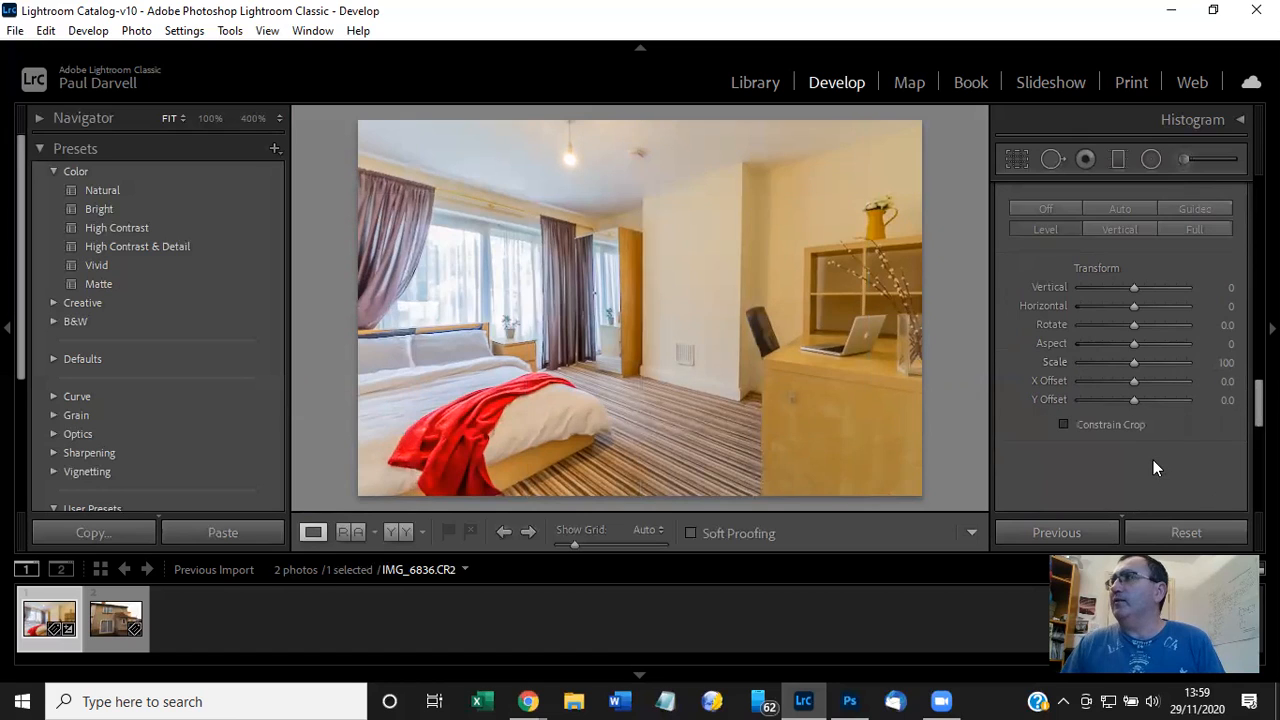
click(1104, 212)
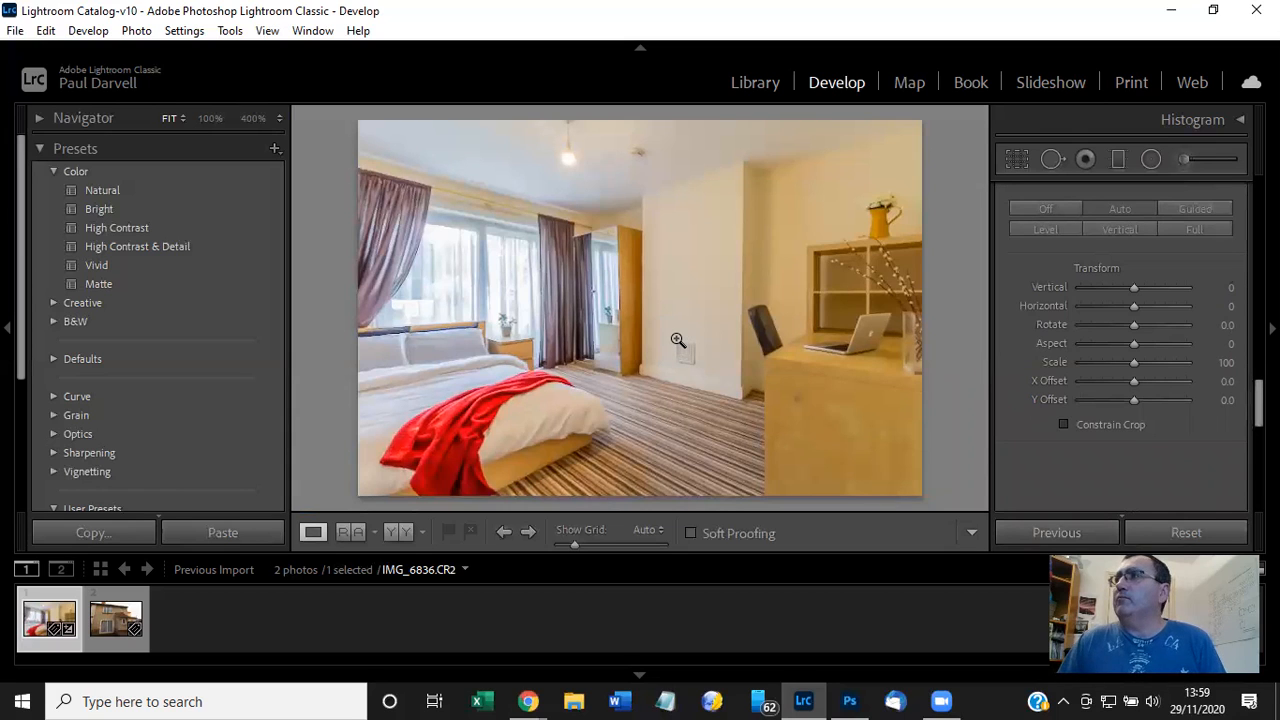
Try shifting the bedroom photo with the manual Transform adjustments, including X Offset, and reset them to 0.
mouse_move(1134, 289)
mouse_move(1134, 287)
mouse_down()
mouse_move(1172, 286)
mouse_move(1087, 286)
mouse_move(1149, 306)
mouse_move(1168, 297)
mouse_move(1134, 300)
mouse_up()
double_click(1098, 286)
double_click(1134, 303)
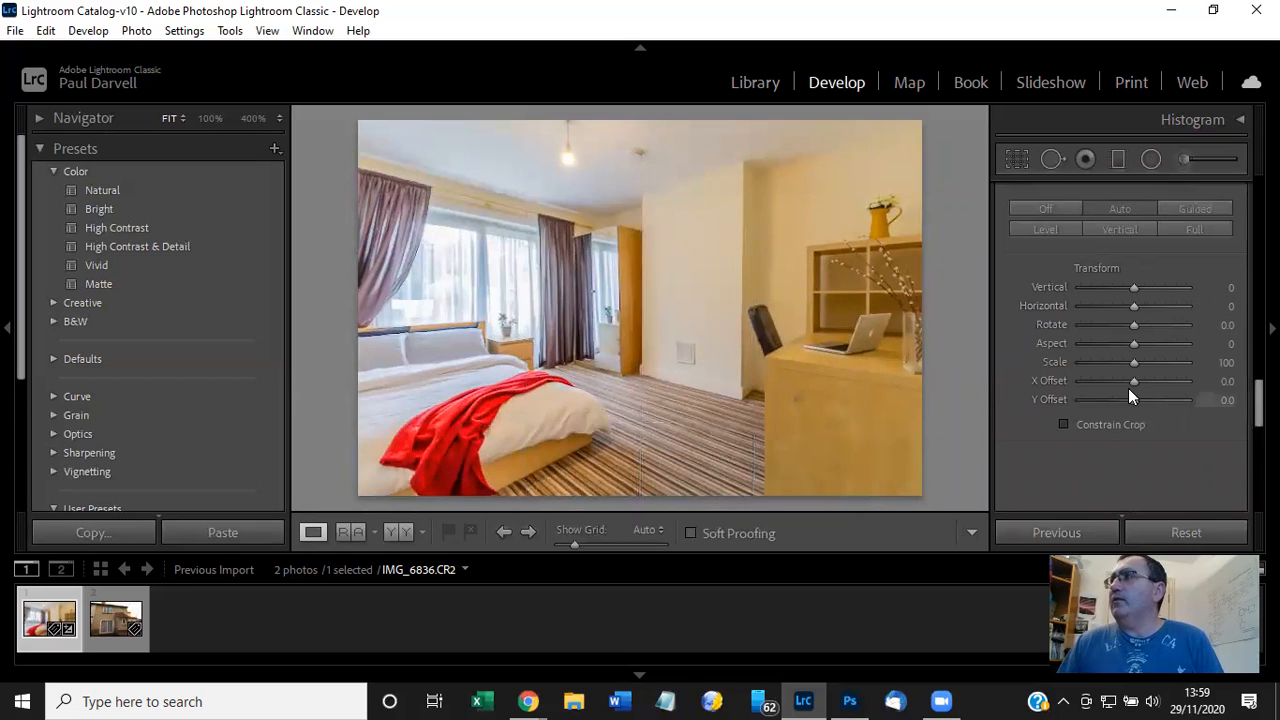
mouse_move(1134, 381)
mouse_down()
mouse_move(1162, 382)
mouse_move(1098, 369)
mouse_move(1153, 381)
mouse_up()
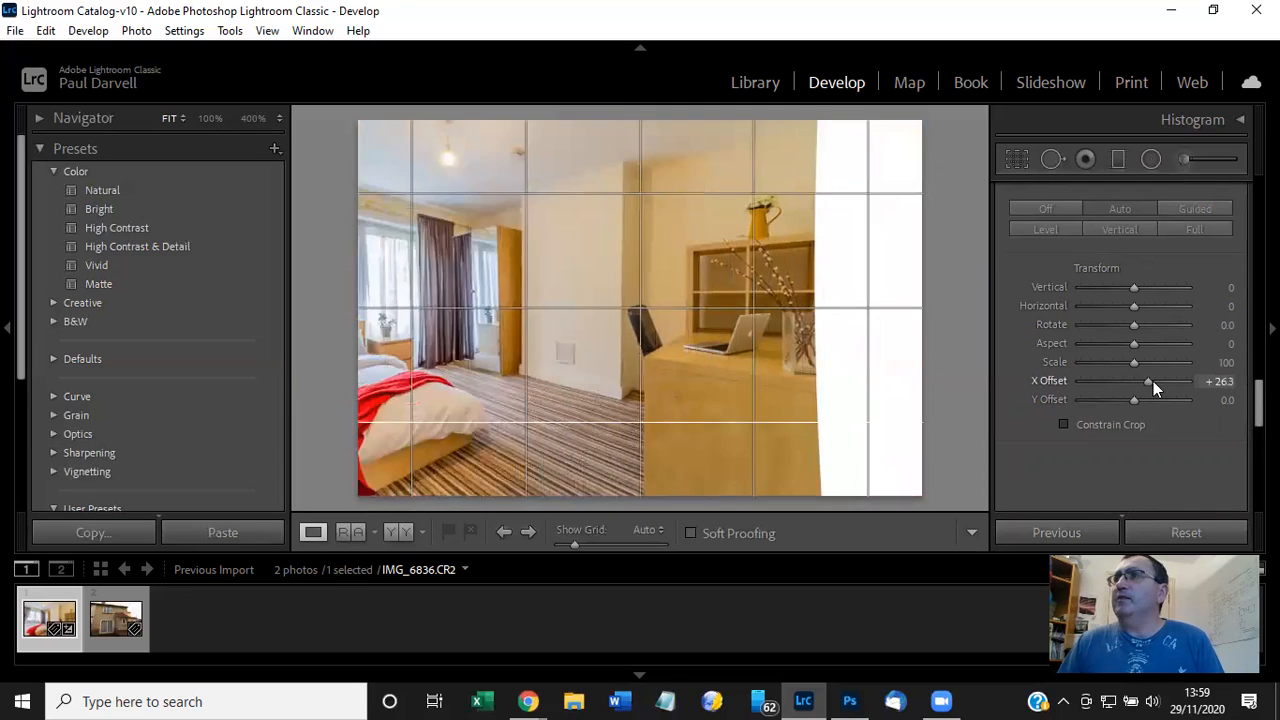
double_click(1149, 384)
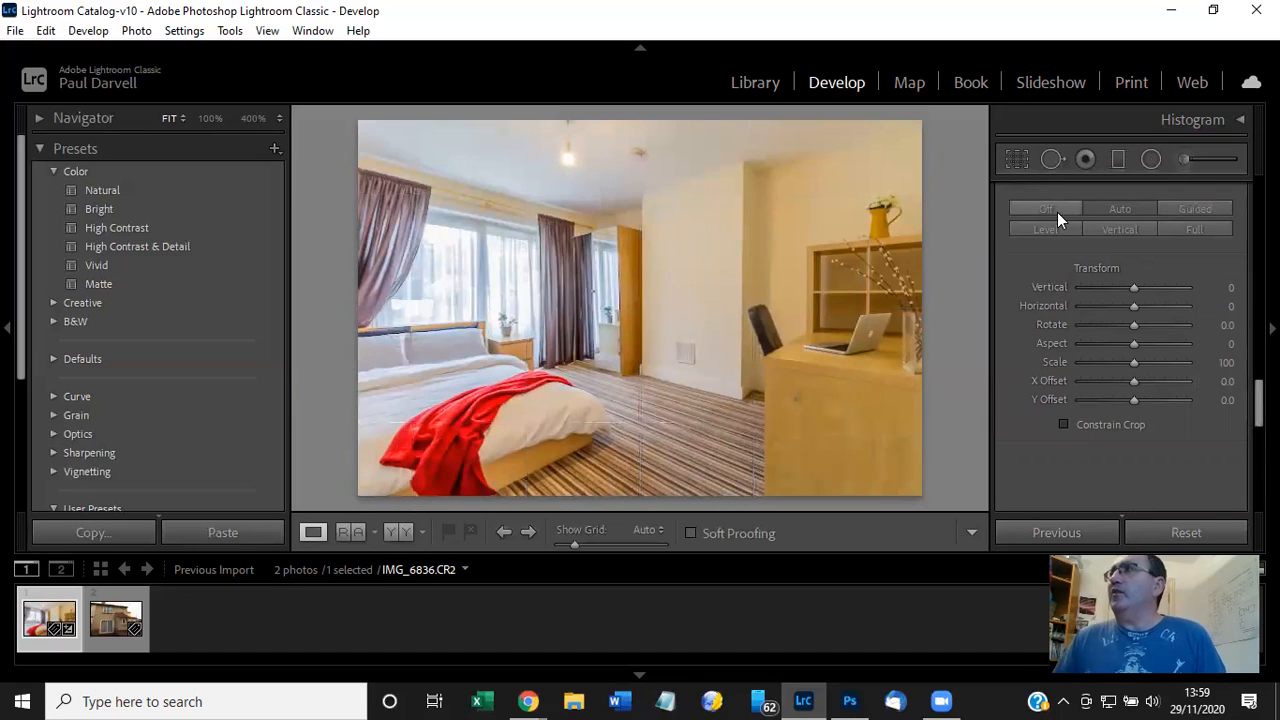
Switch to the exterior house photo, and set its white balance by sampling the patio door's white frame.
scroll(1120, 350, down, 5)
scroll(1120, 350, down, 3)
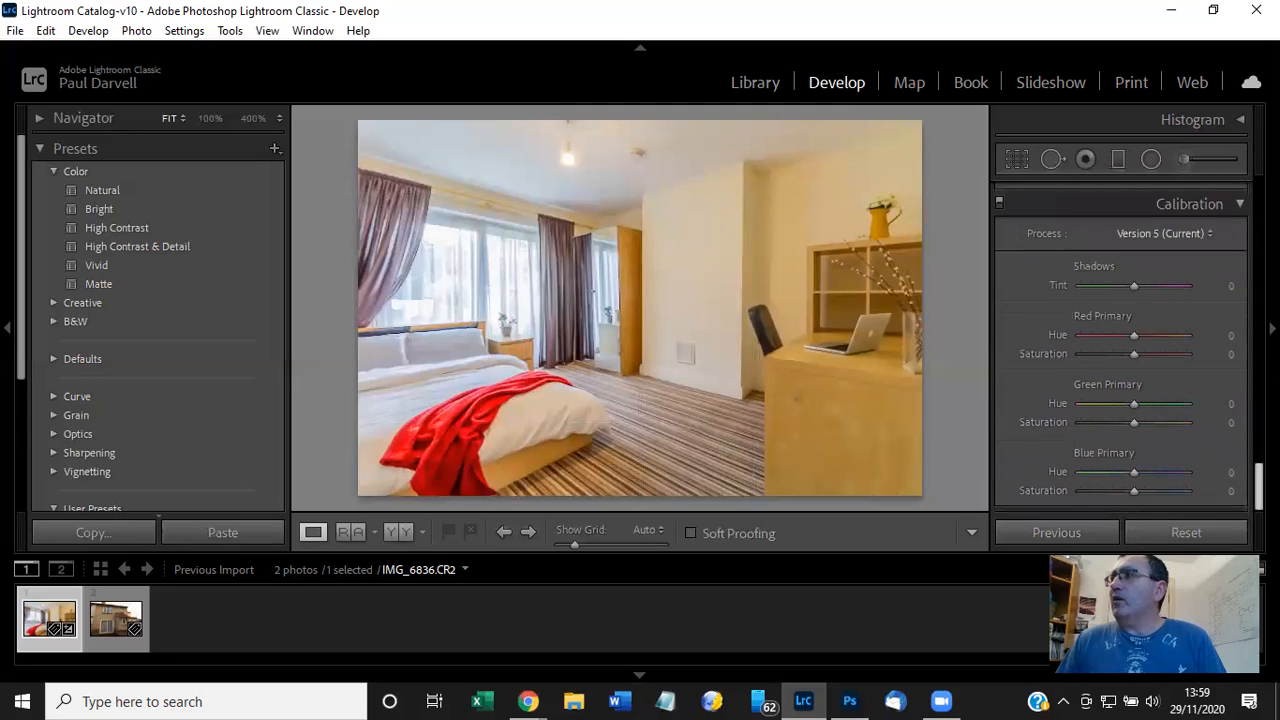
scroll(1210, 220, up, 15)
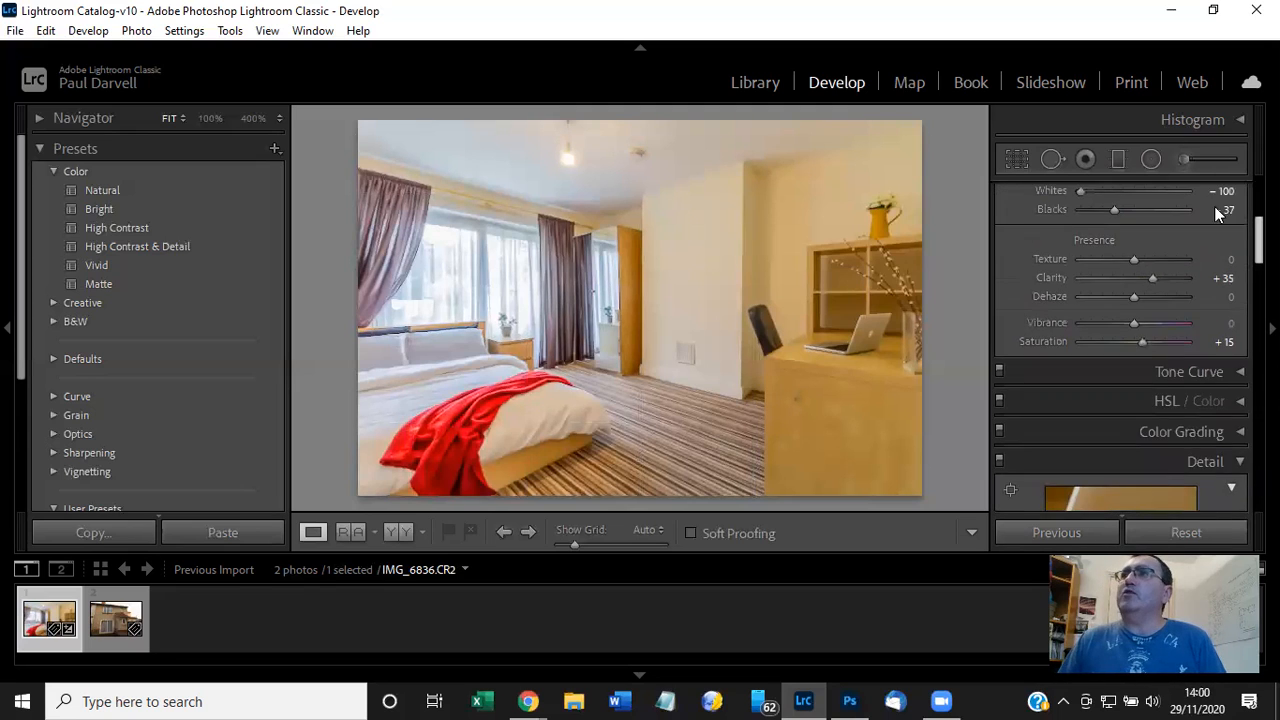
scroll(1225, 175, up, 1)
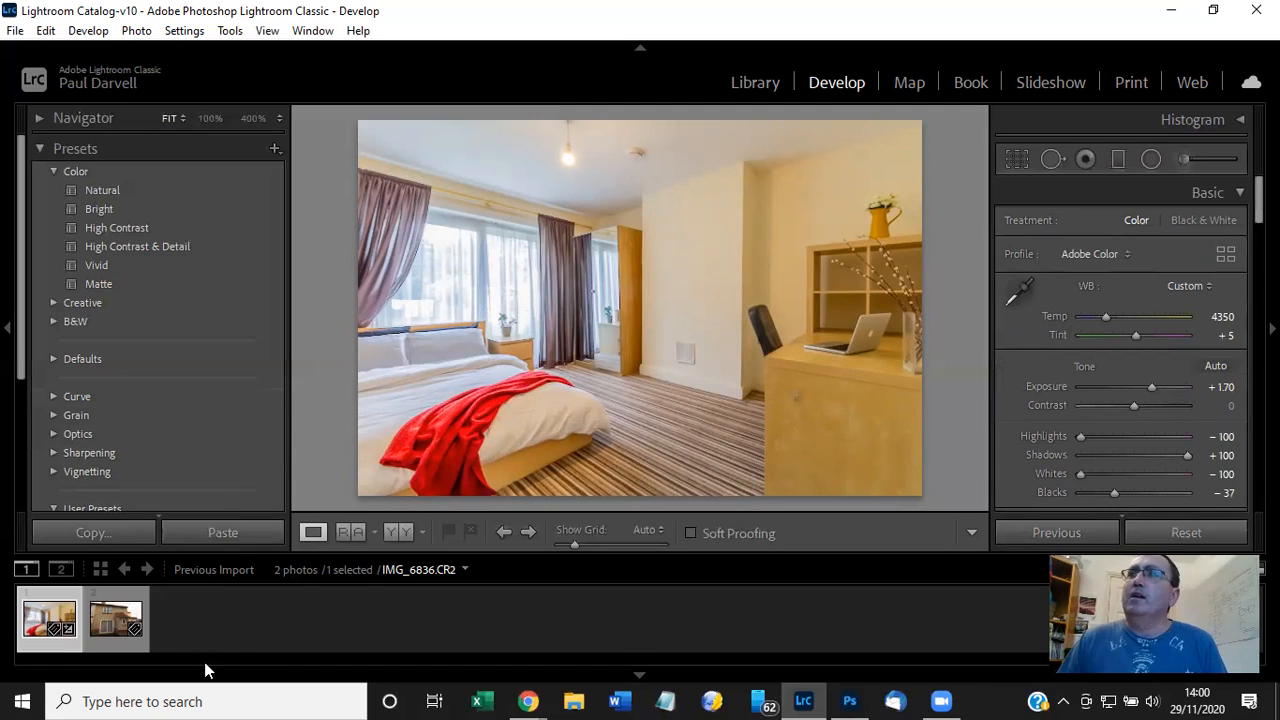
click(116, 637)
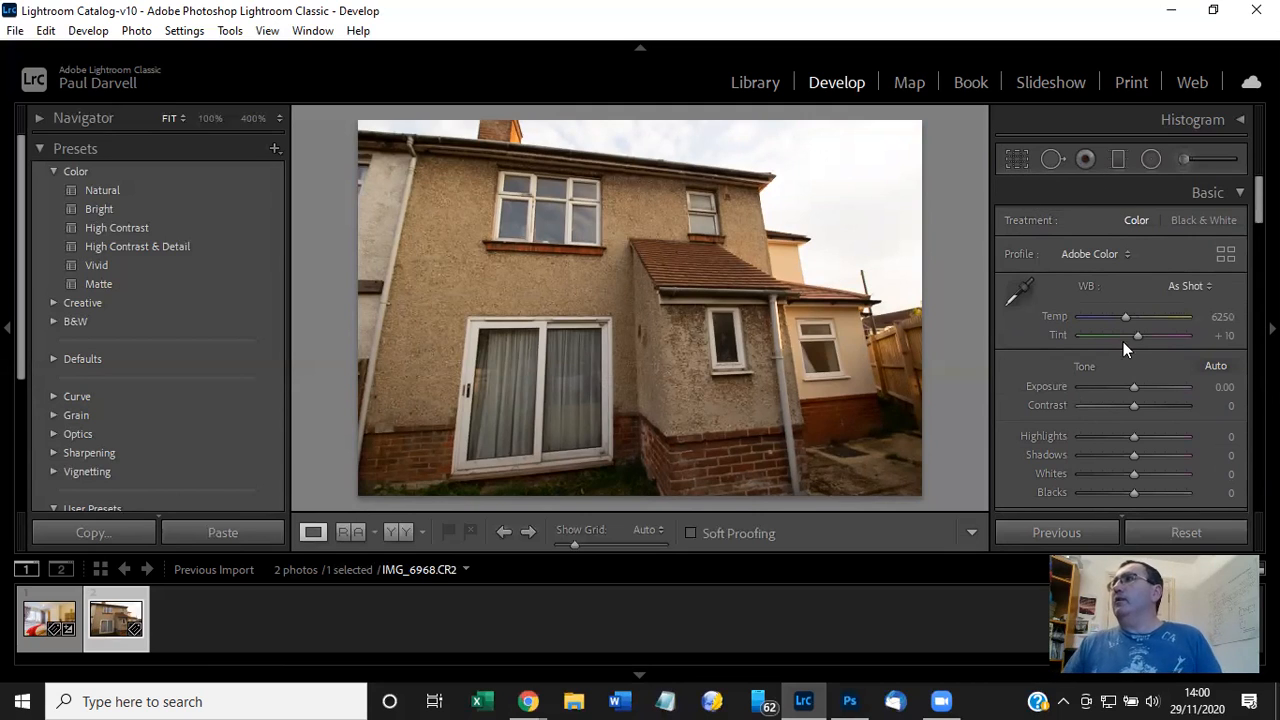
click(1016, 300)
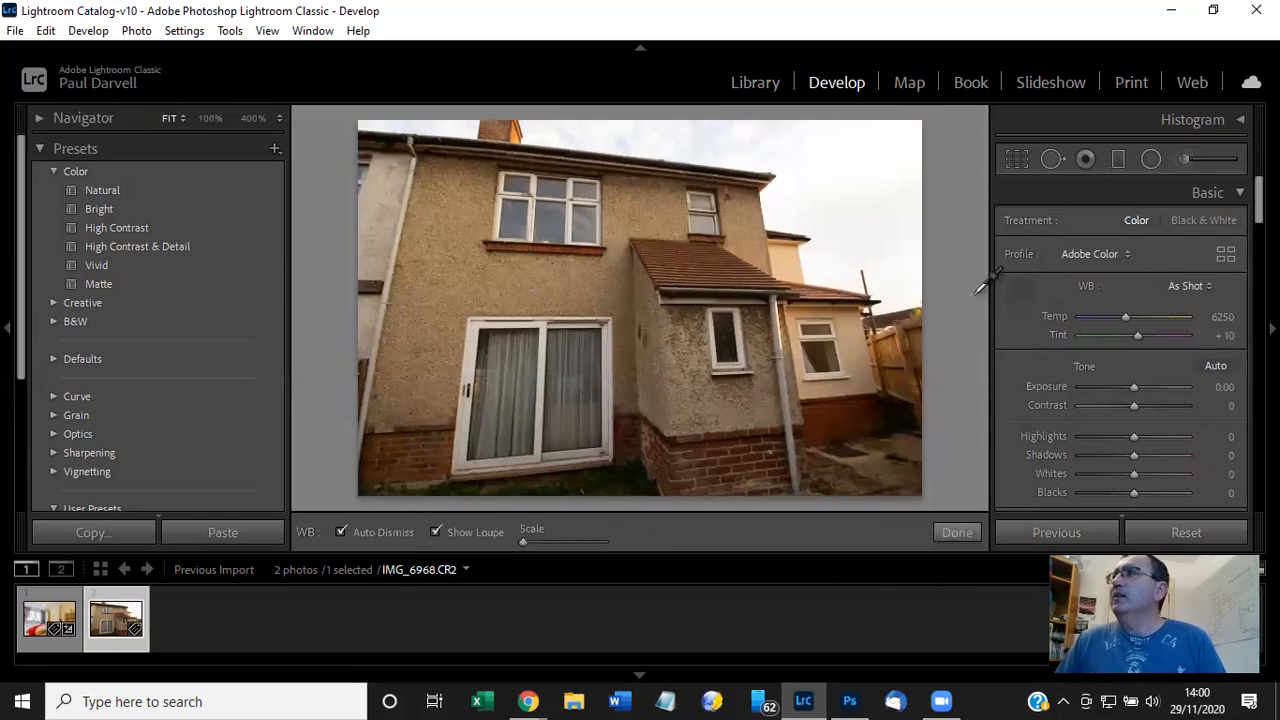
click(471, 369)
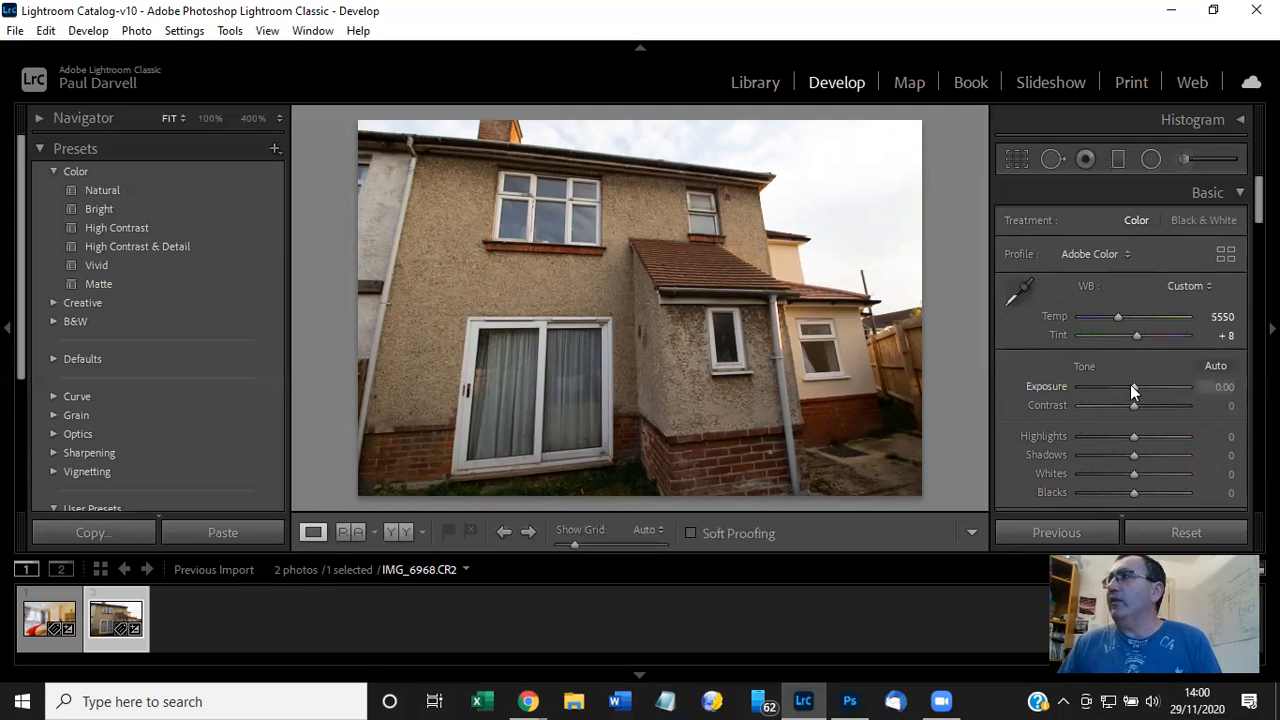
Set the house photo's Exposure to +0.50, try much stronger Contrast, and settle on a Contrast of +20.
key(Up)
key(Up)
key(Up)
key(Up)
key(Up)
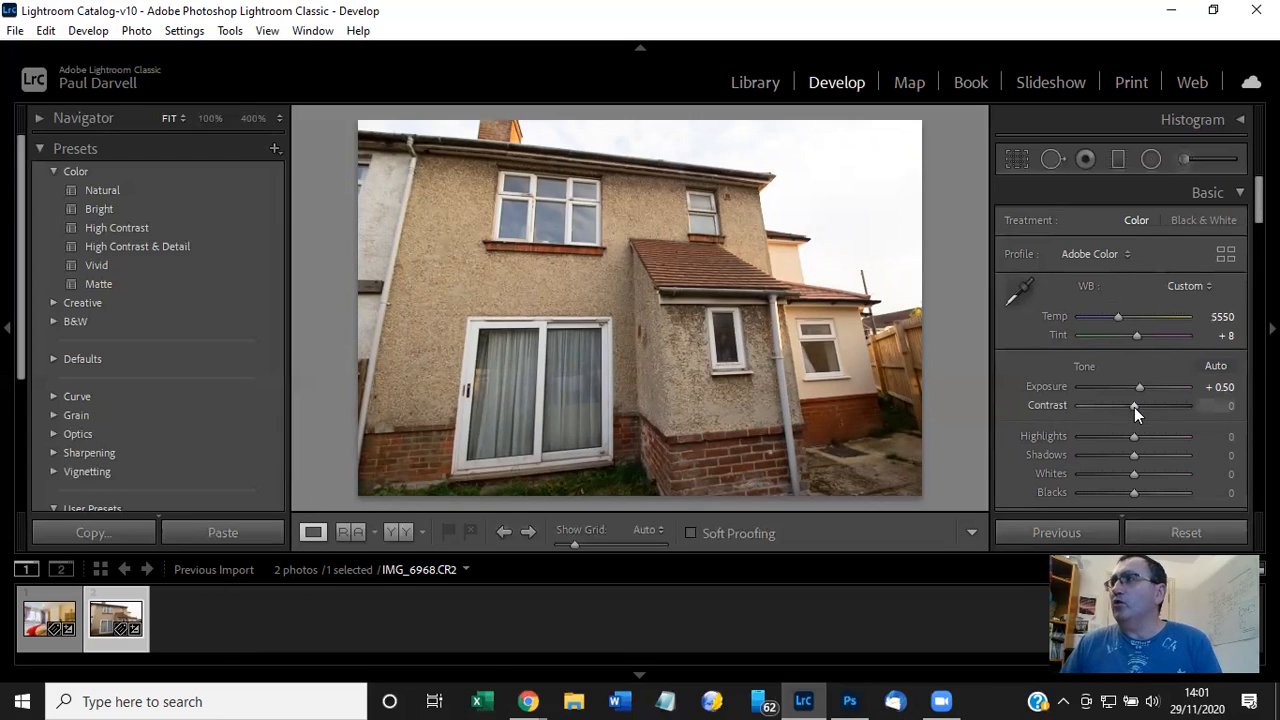
scroll(1134, 407, up, 4)
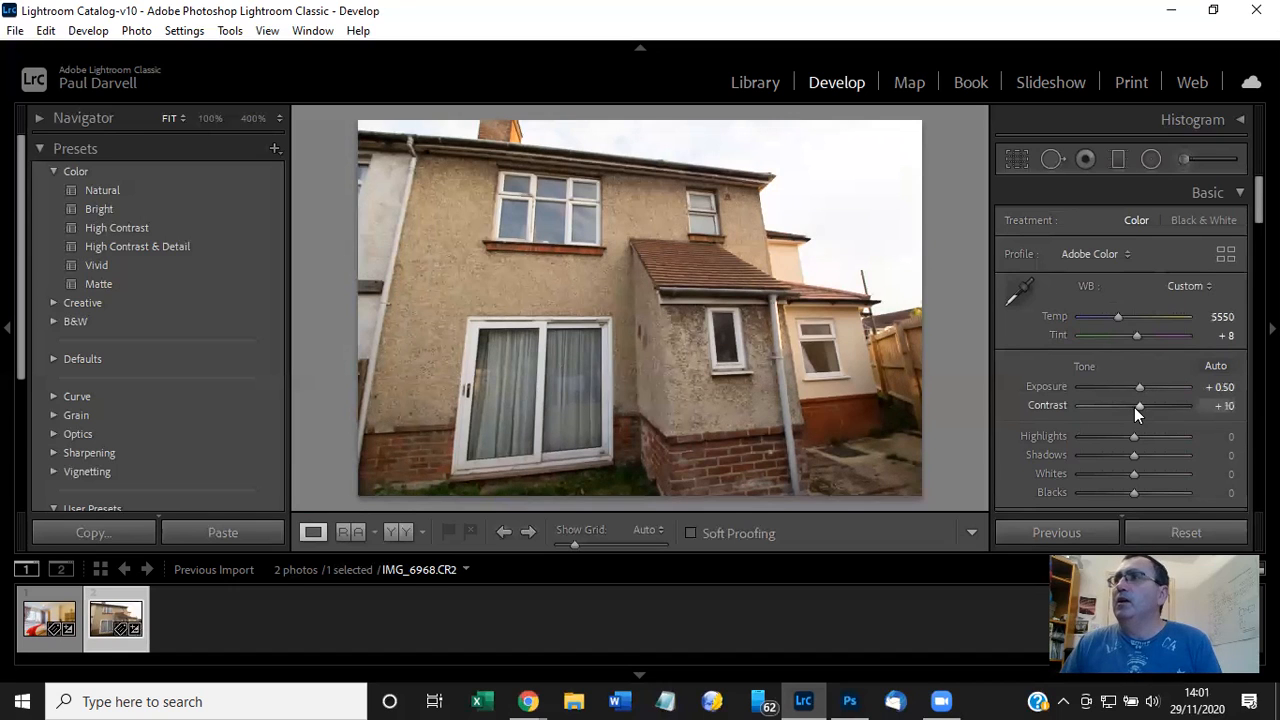
scroll(1135, 420, up, 15)
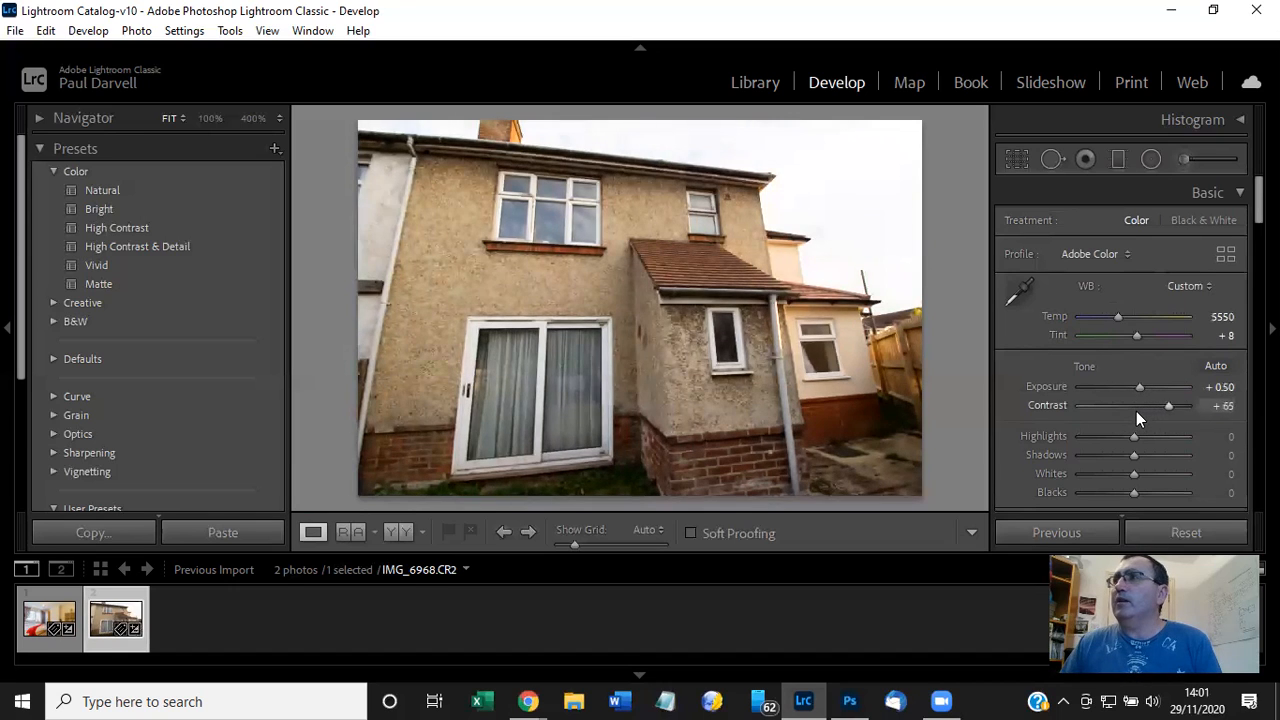
scroll(1135, 418, down, 8)
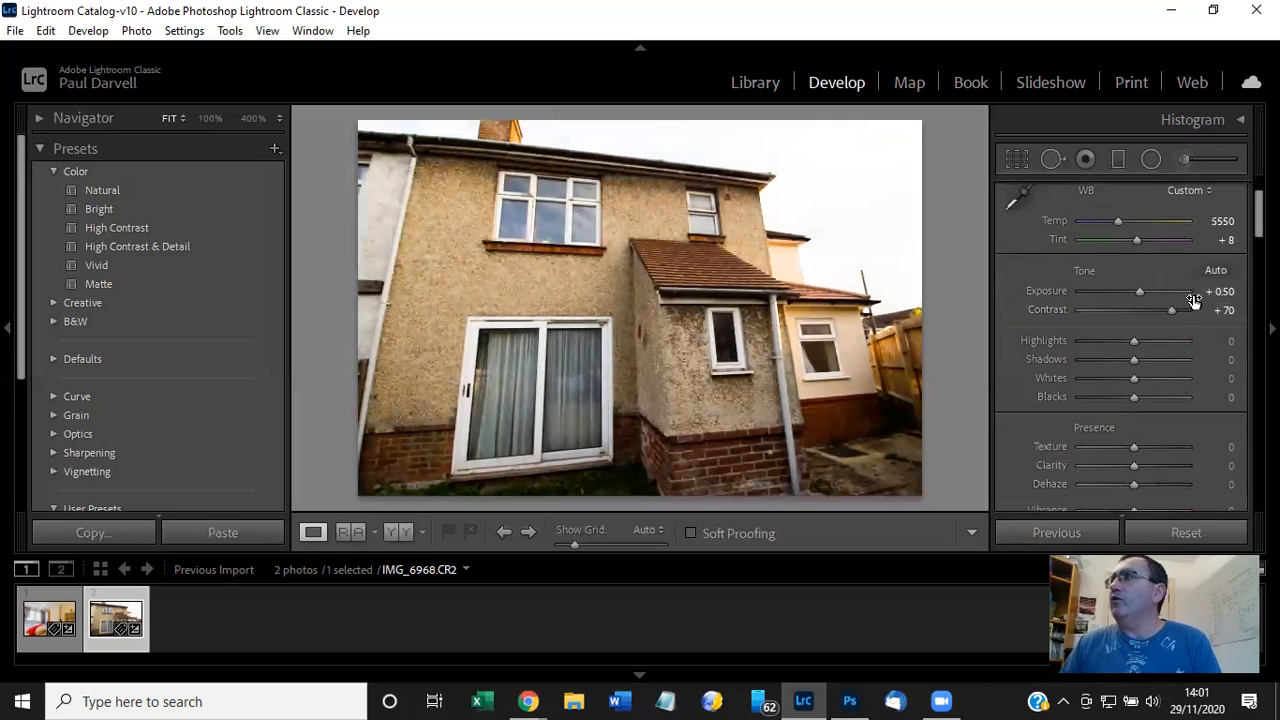
drag(1169, 307, 1136, 310)
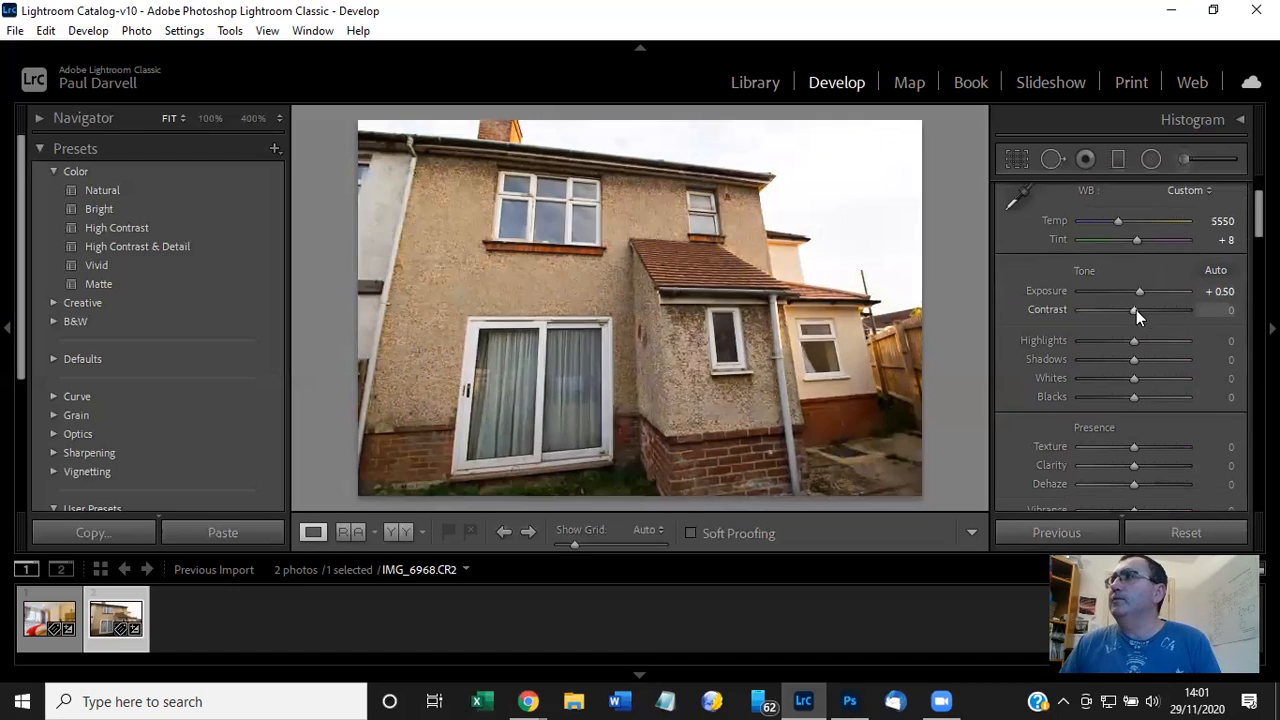
scroll(1133, 316, up, 3)
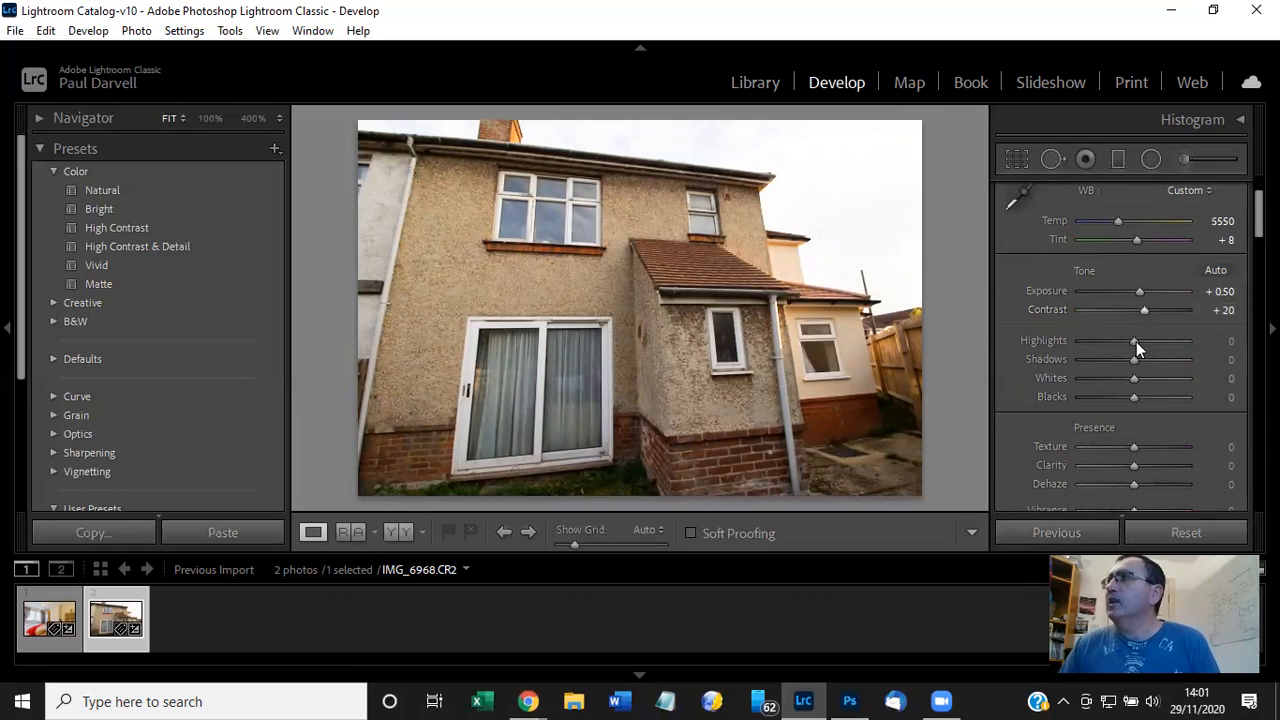
Compare the Highlights extremes on the house photo, and set Highlights to -100 and Shadows to +100.
drag(1136, 340, 1196, 332)
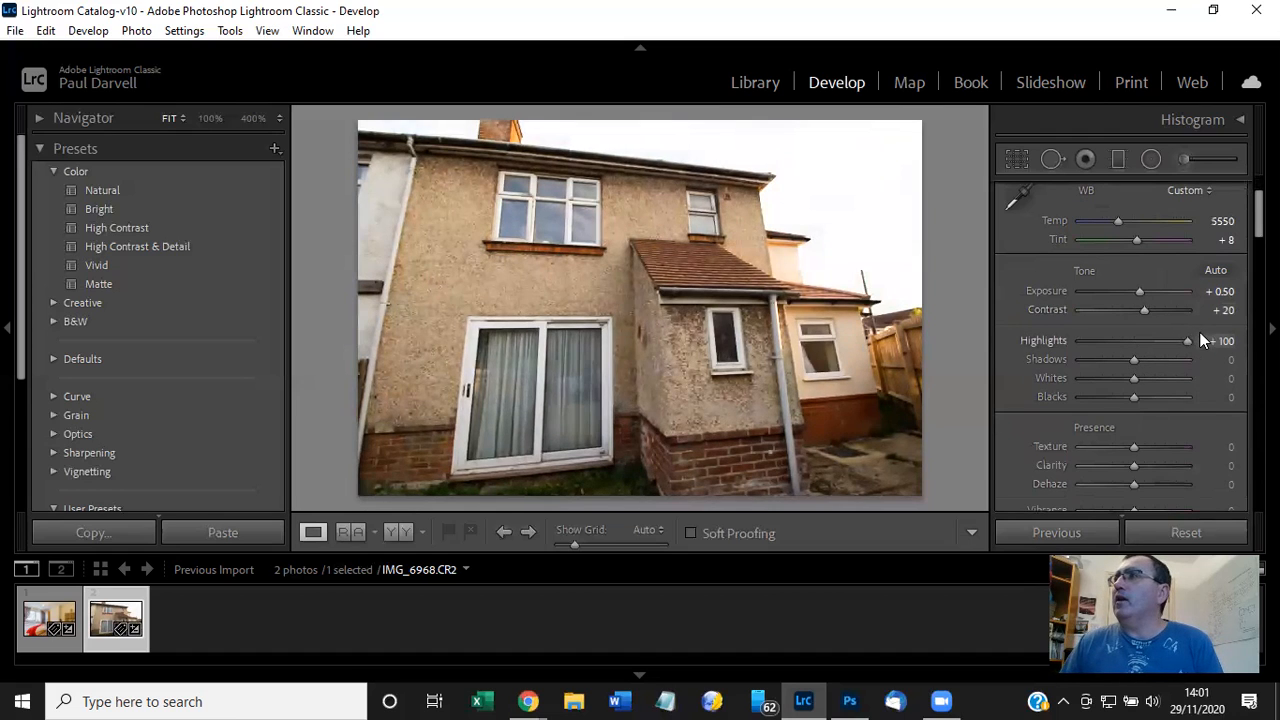
drag(1119, 341, 1023, 347)
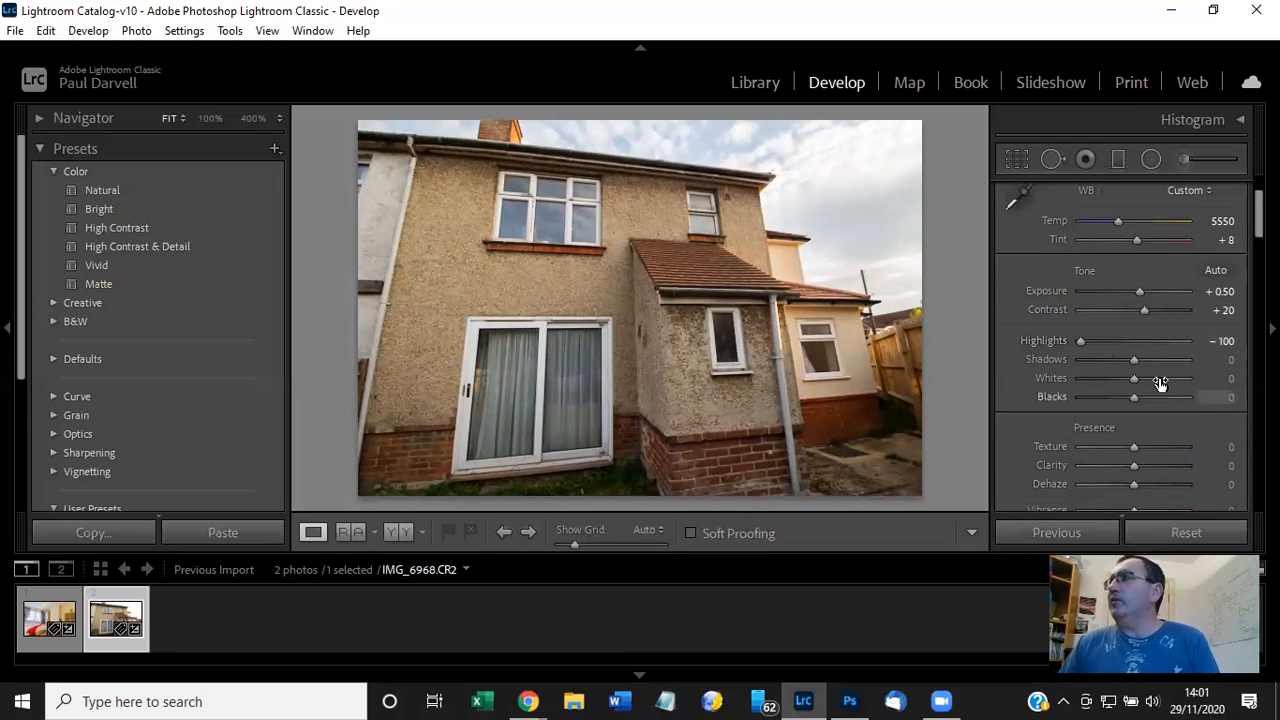
drag(1136, 358, 1200, 366)
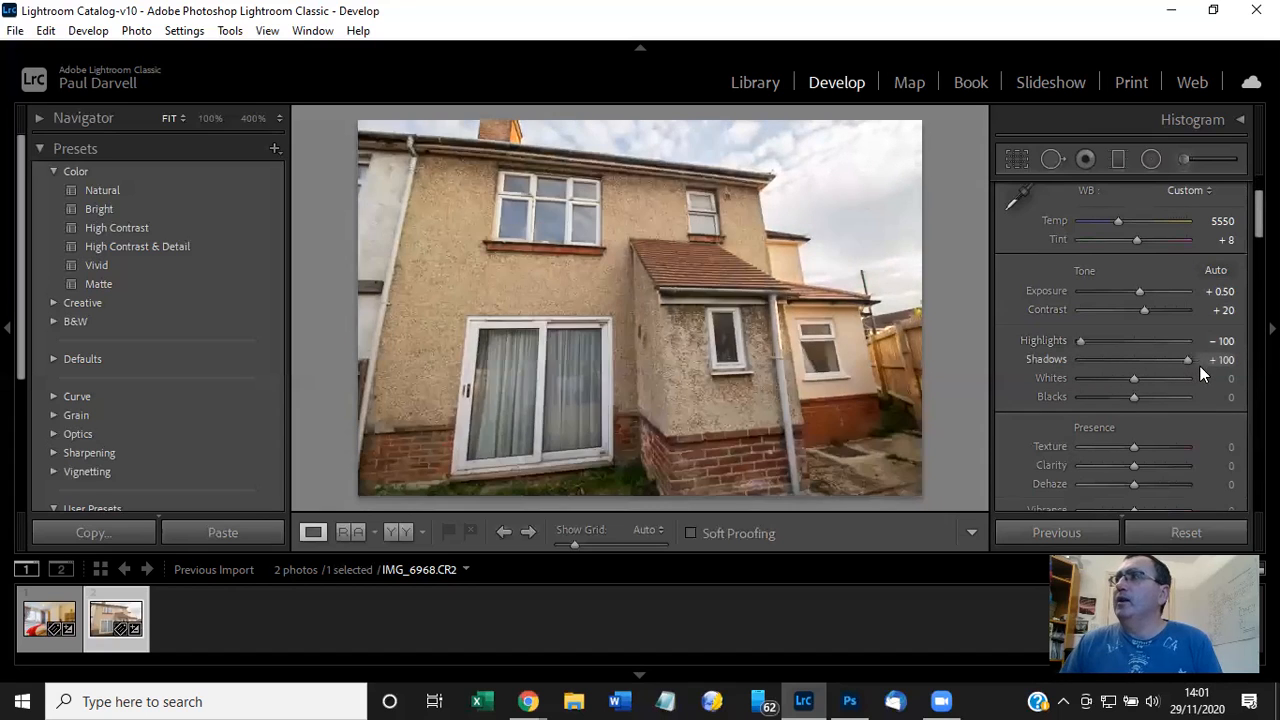
Lower the house photo's Exposure to 0.00.
drag(1142, 291, 1141, 291)
key(Down)
key(Down)
key(Down)
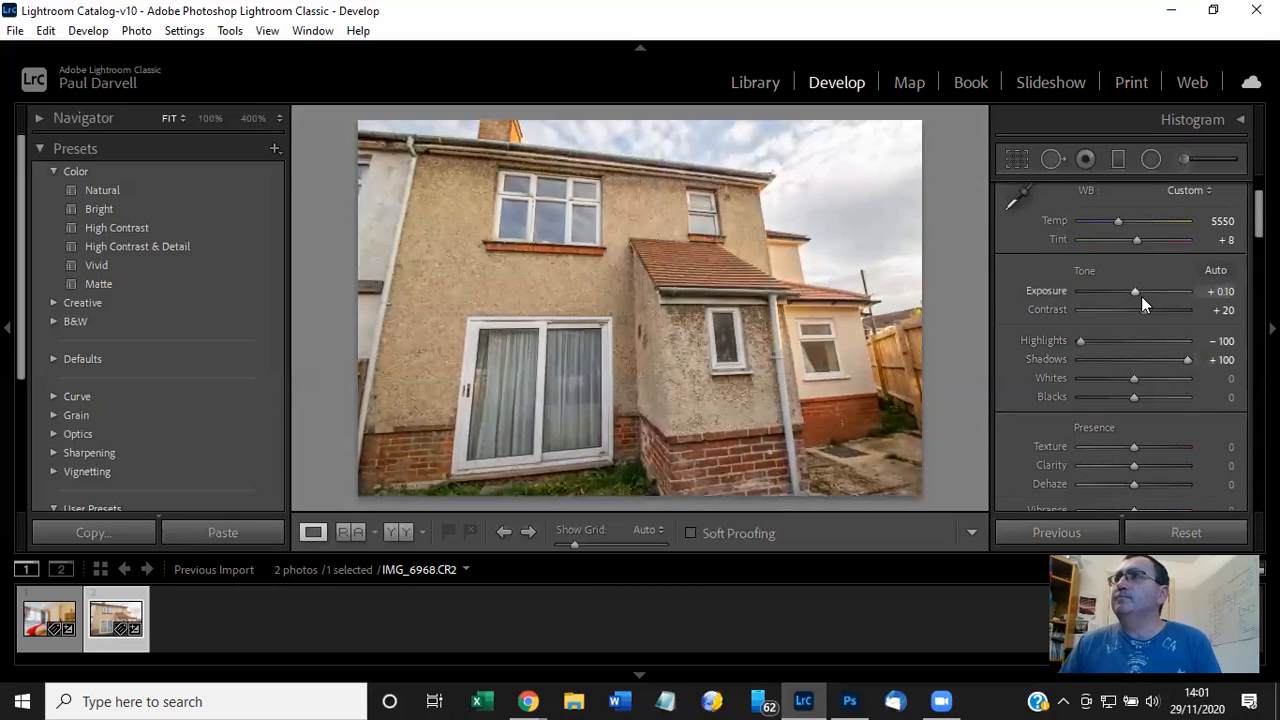
key(Down)
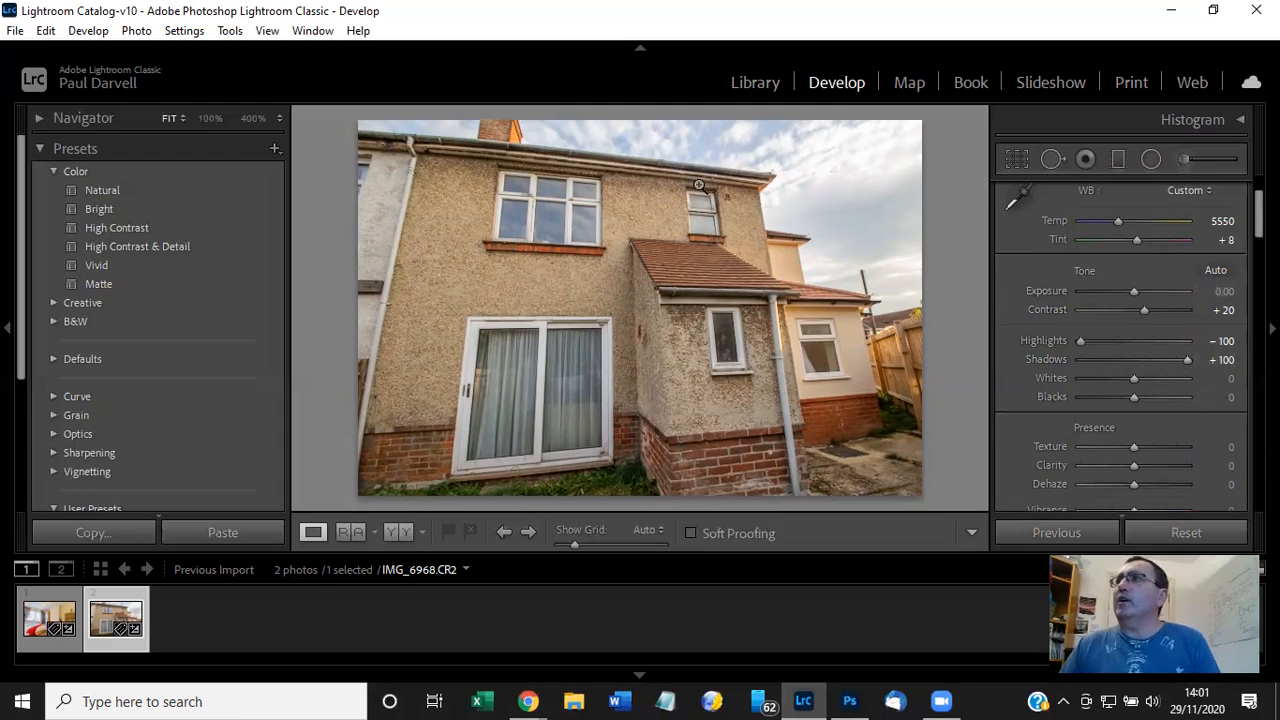
Set the house photo's Whites to -100, Blacks to -18 and Exposure to +0.20.
drag(1134, 378, 1063, 377)
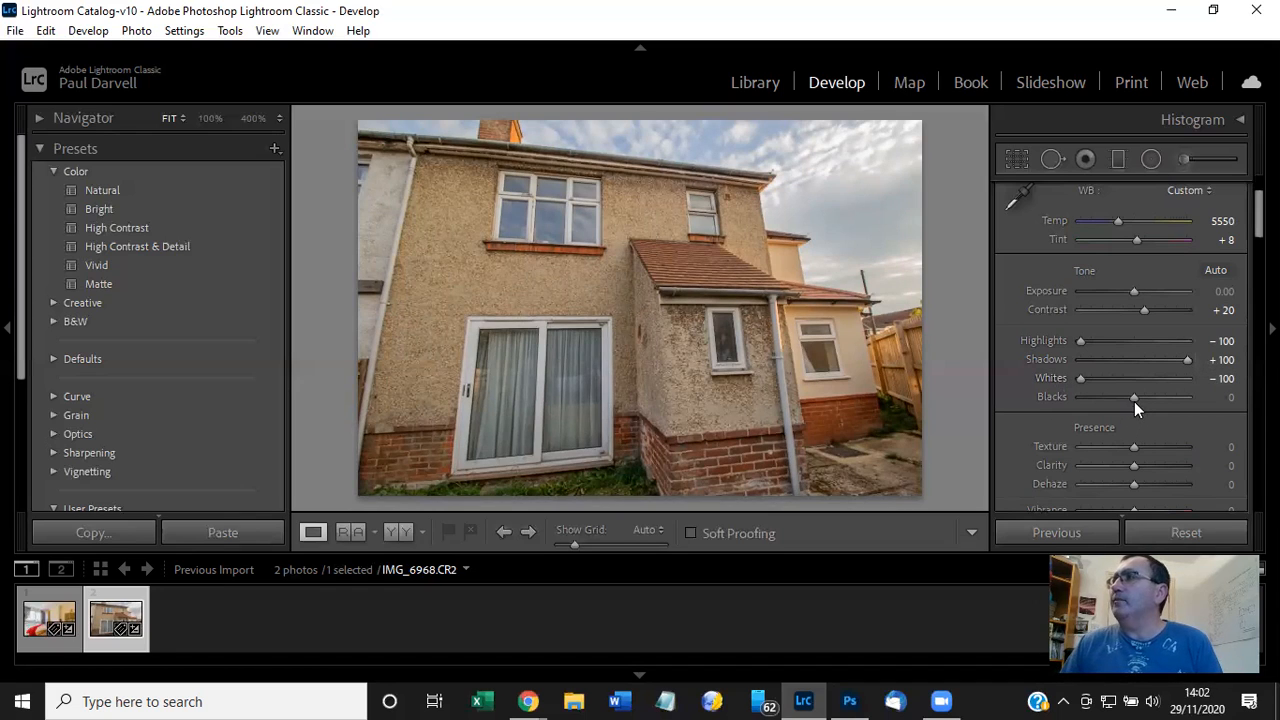
drag(1132, 398, 1117, 396)
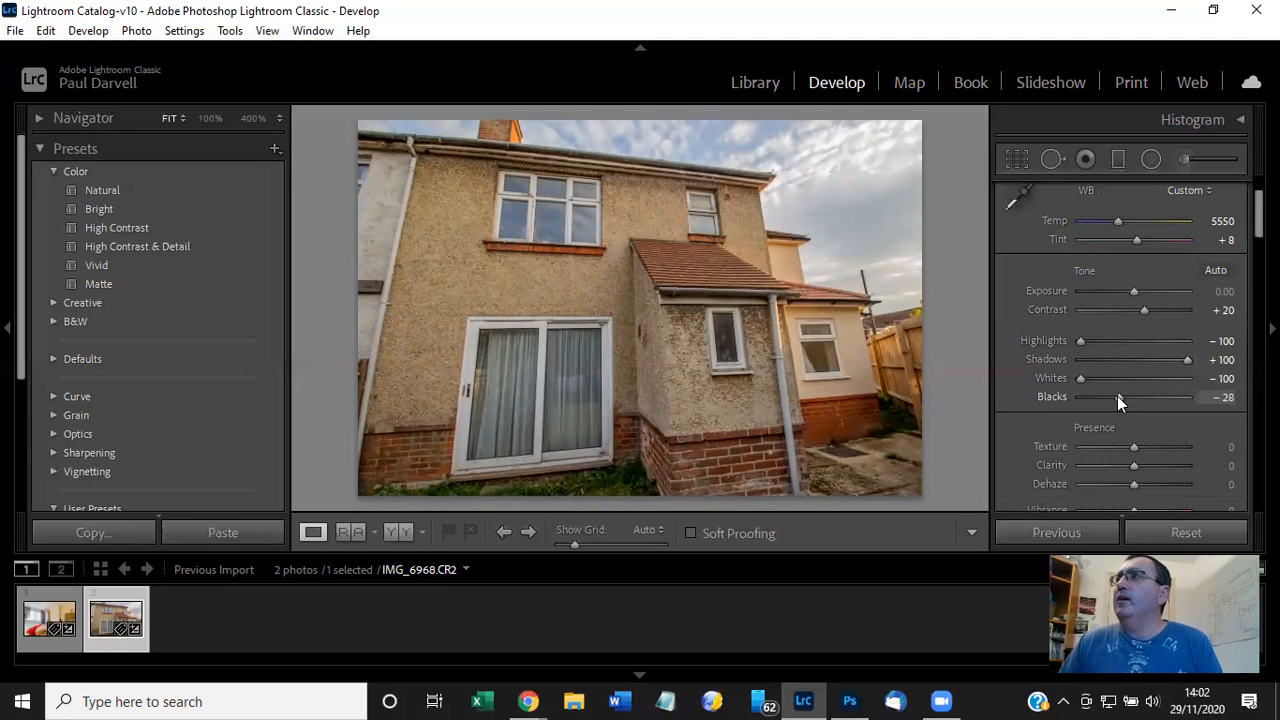
drag(1119, 398, 1123, 397)
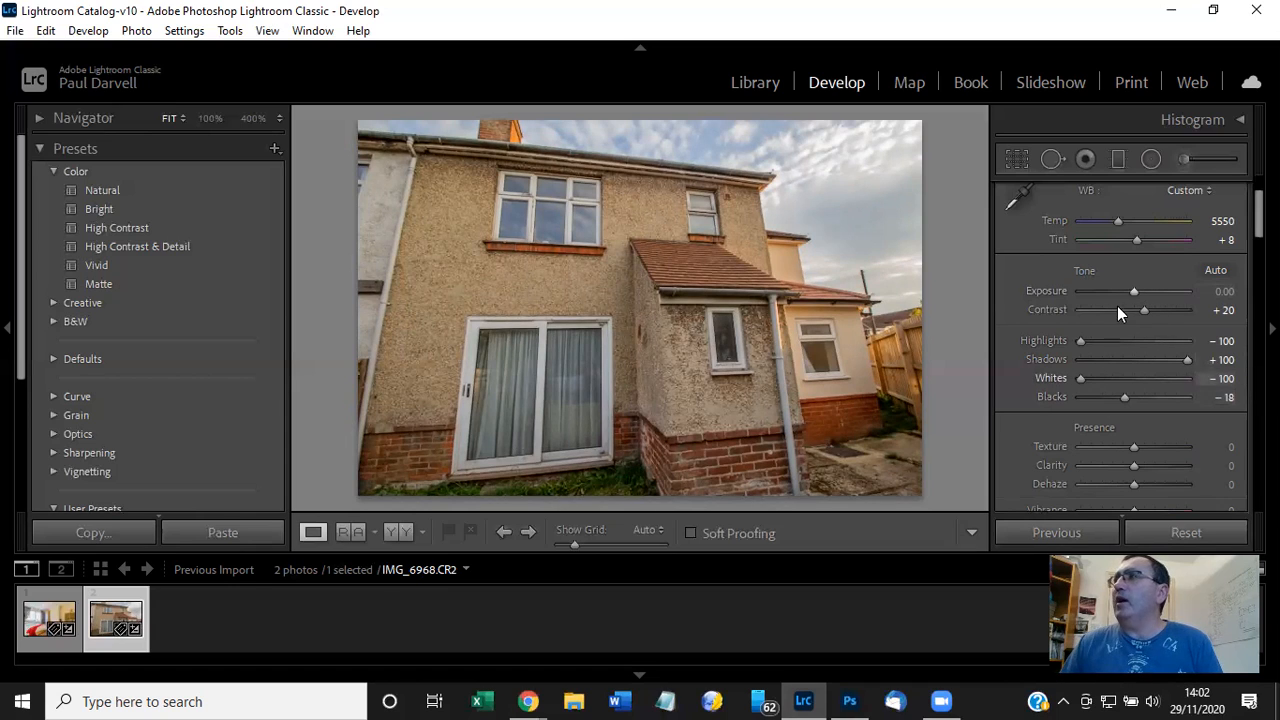
scroll(1130, 291, up, 2)
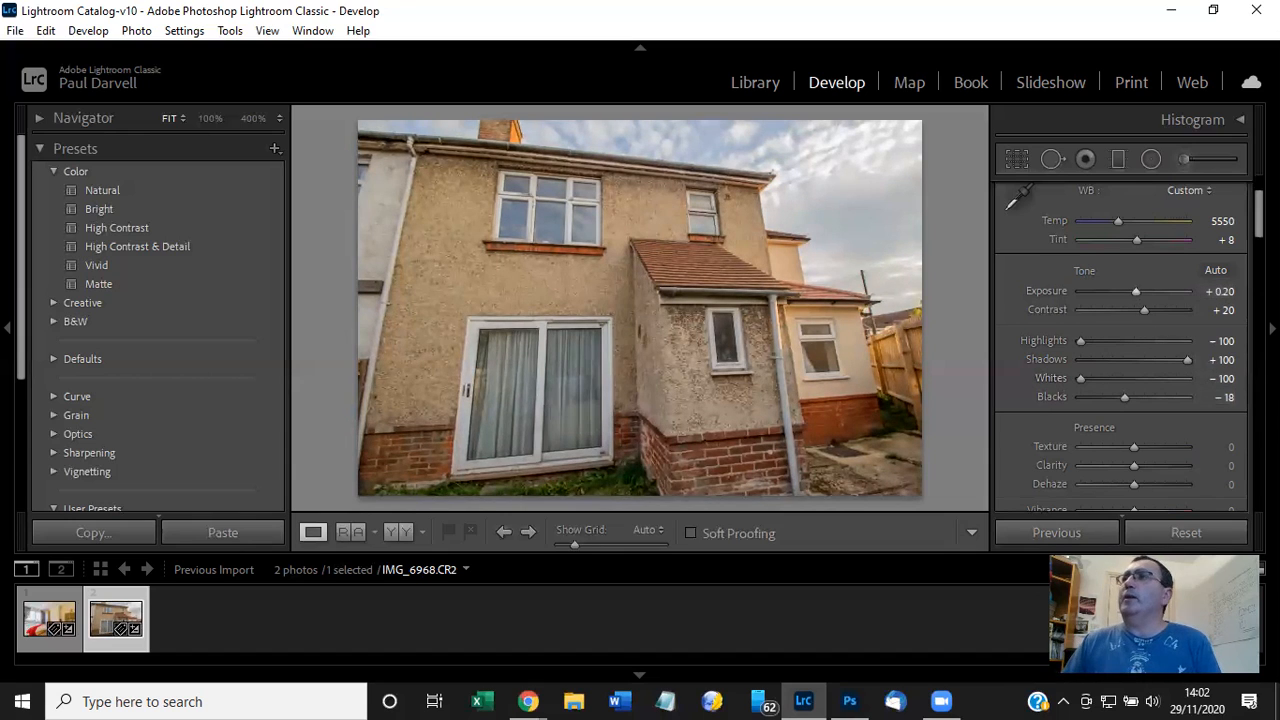
Examine the patio door's glass and the adjoining wall texture at 100% zoom.
scroll(1120, 350, down, 3)
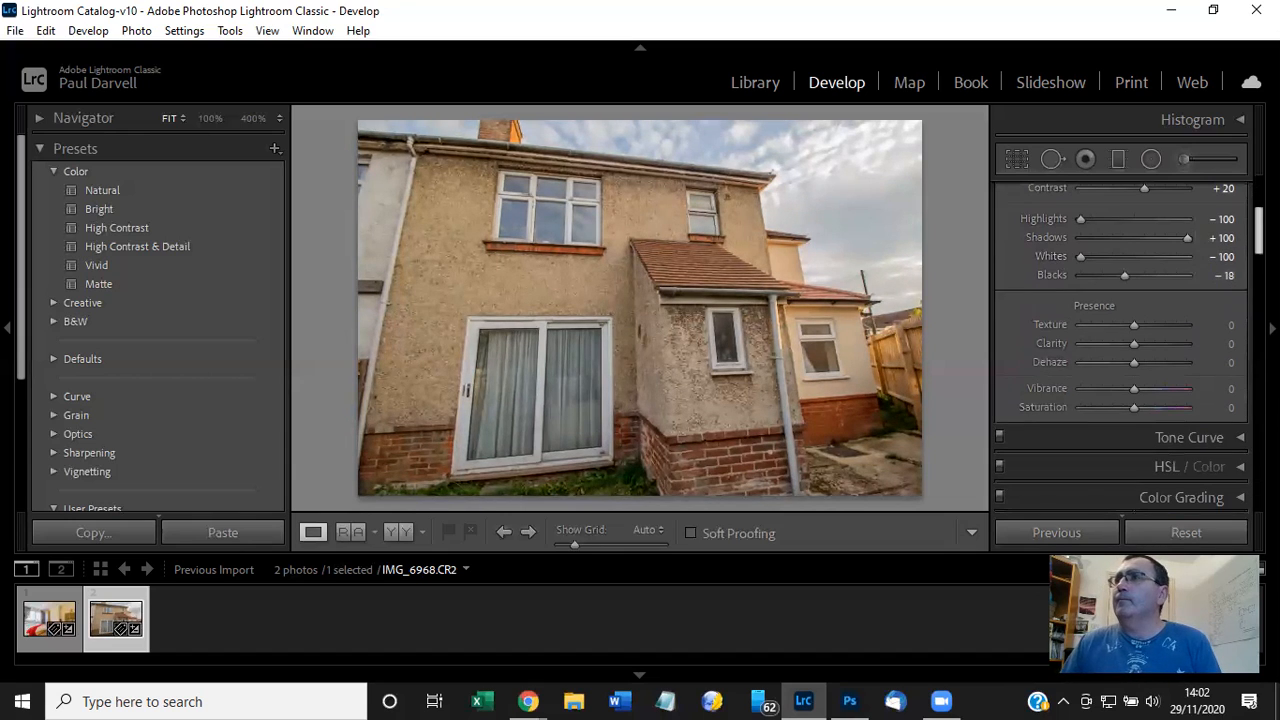
click(592, 373)
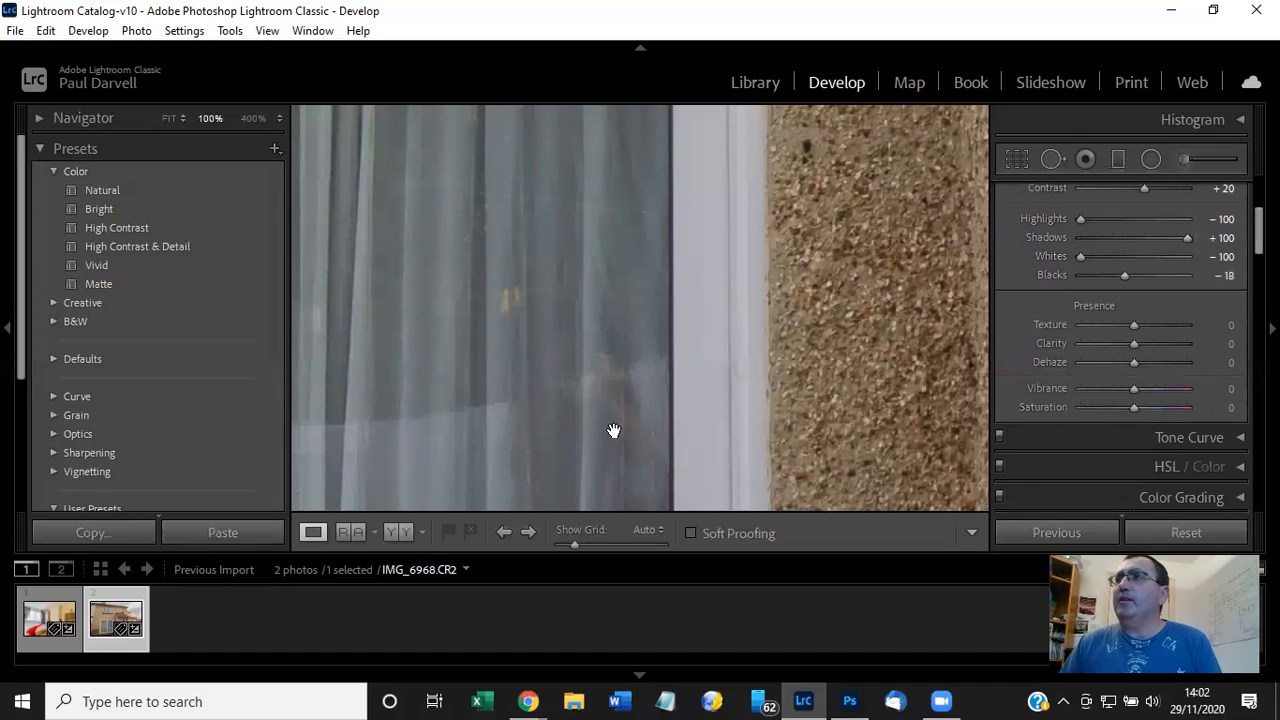
drag(613, 430, 610, 258)
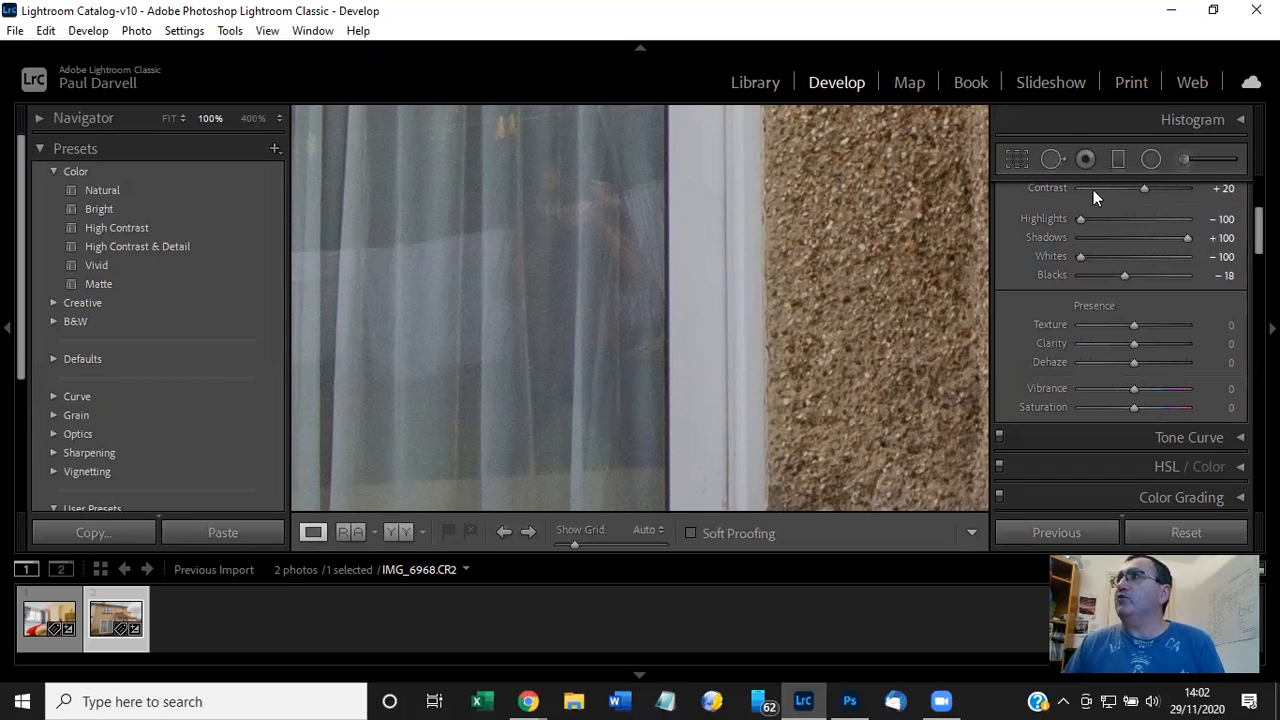
Heal the photographer's reflection in the patio door glass with a size 76 spot removal brush.
click(1051, 160)
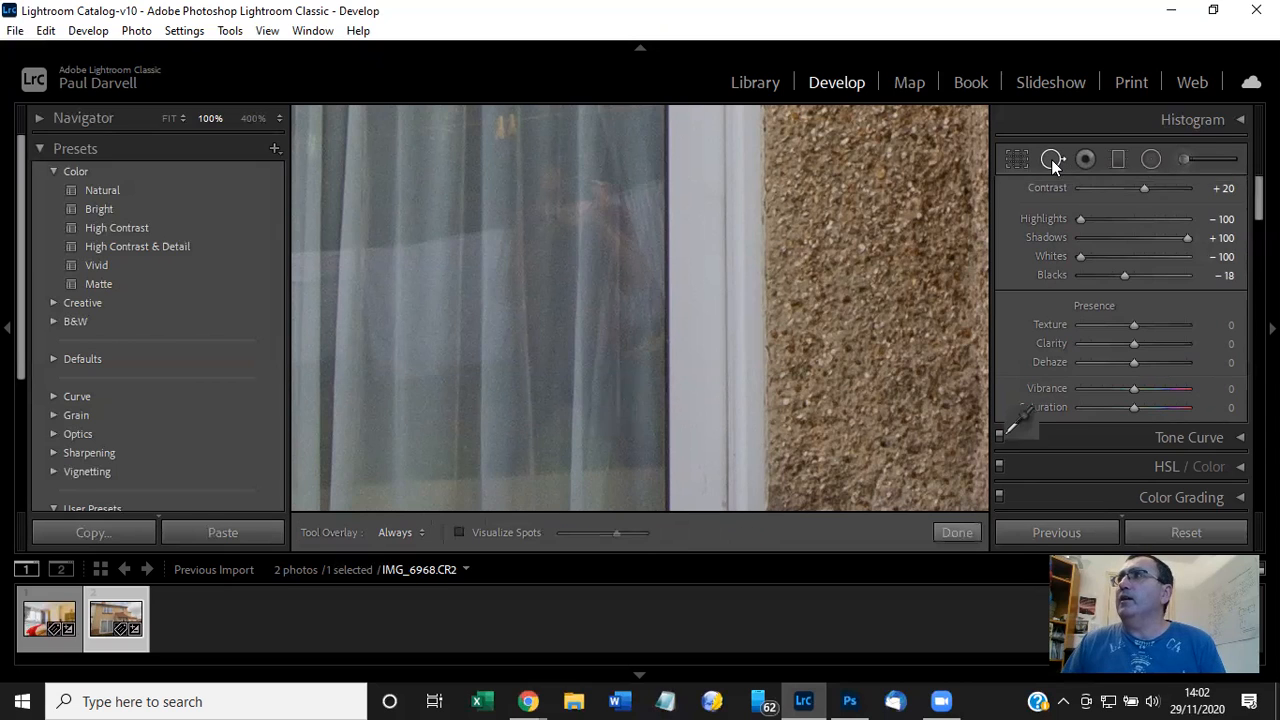
scroll(602, 240, up, 10)
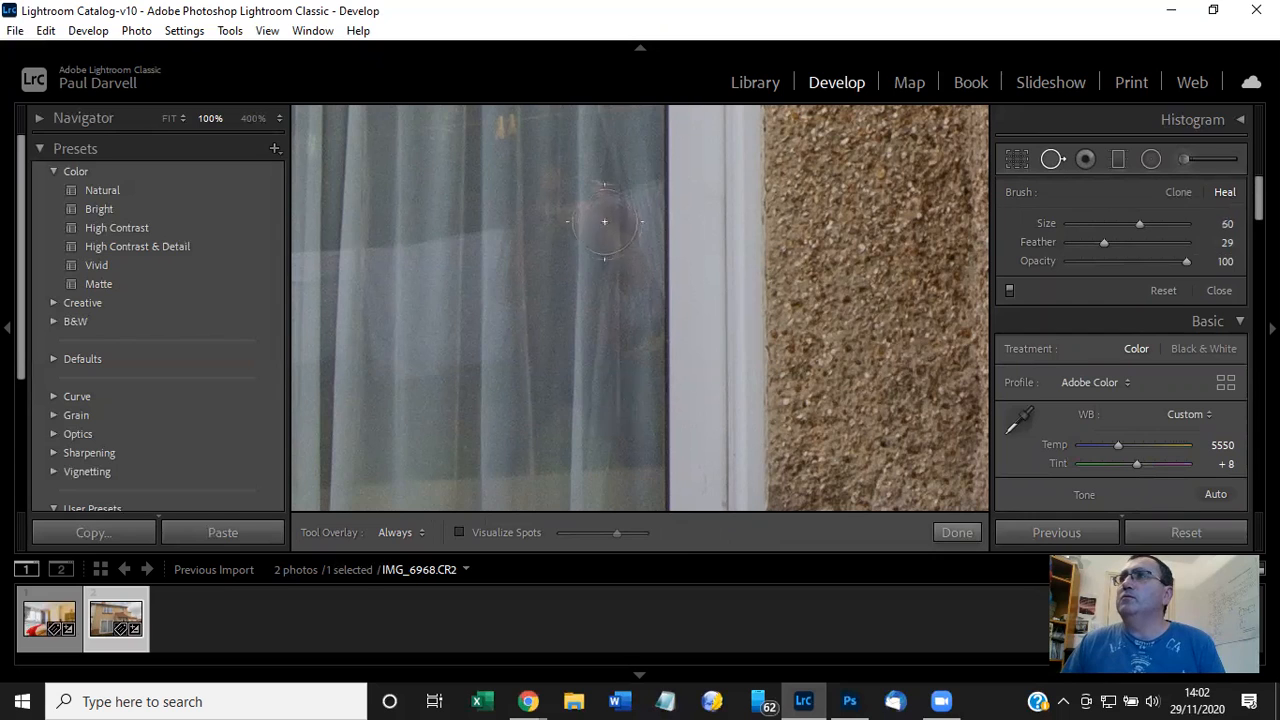
scroll(891, 317, up, 3)
scroll(590, 201, up, 2)
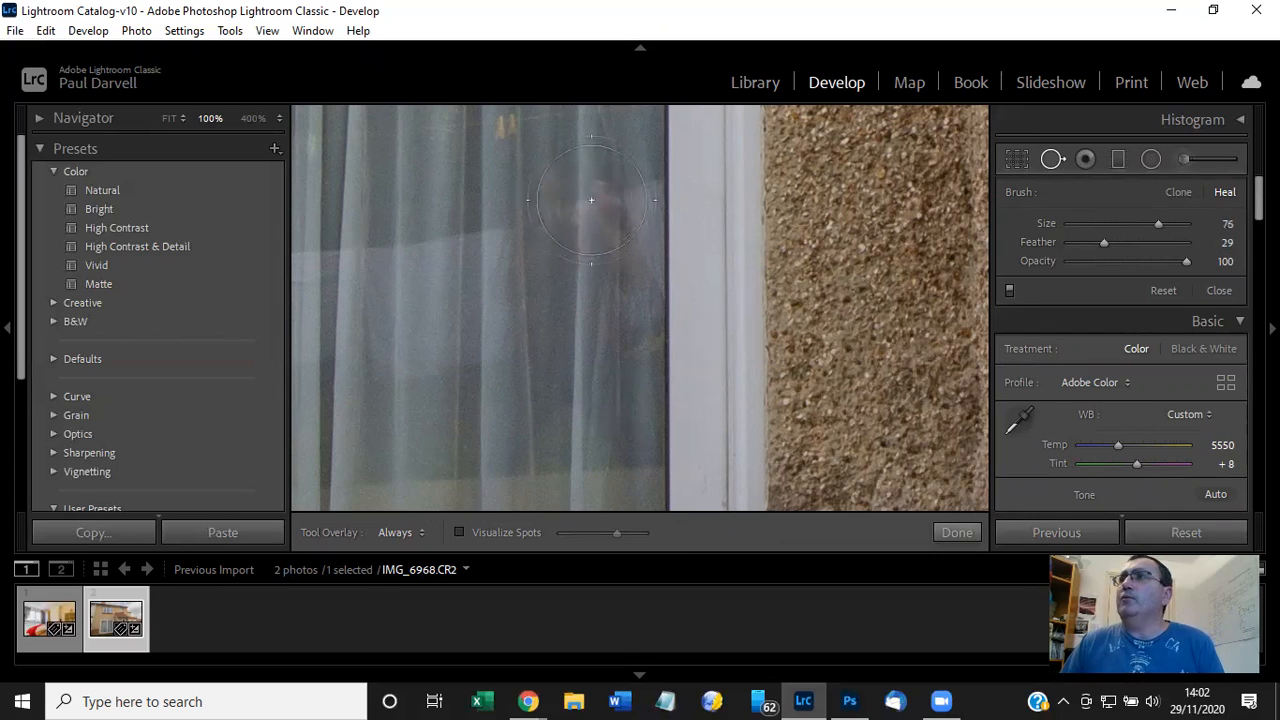
mouse_move(591, 198)
mouse_down()
mouse_move(573, 329)
mouse_move(588, 393)
mouse_move(545, 411)
mouse_move(552, 366)
mouse_up()
mouse_move(552, 314)
mouse_down()
mouse_move(572, 213)
mouse_move(574, 232)
mouse_up()
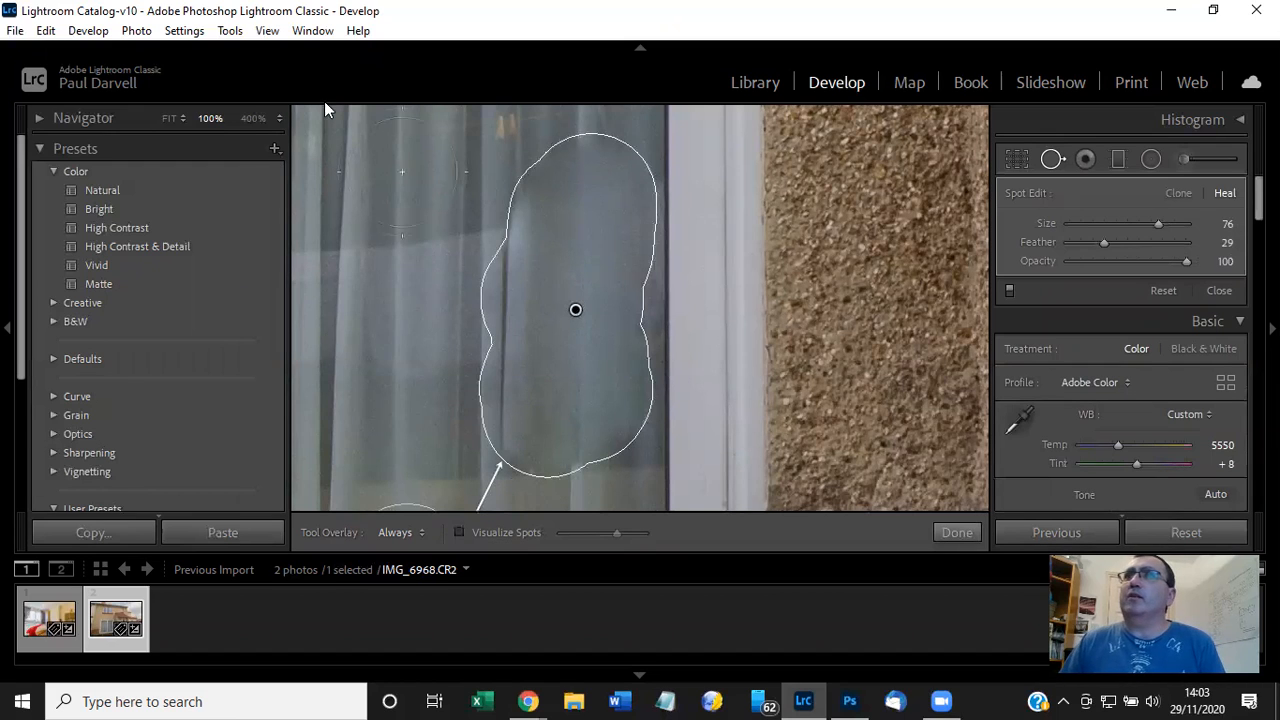
Move the heal source to the curtain area beside the reflection, align its folds and the reflected band, and close spot removal.
click(169, 118)
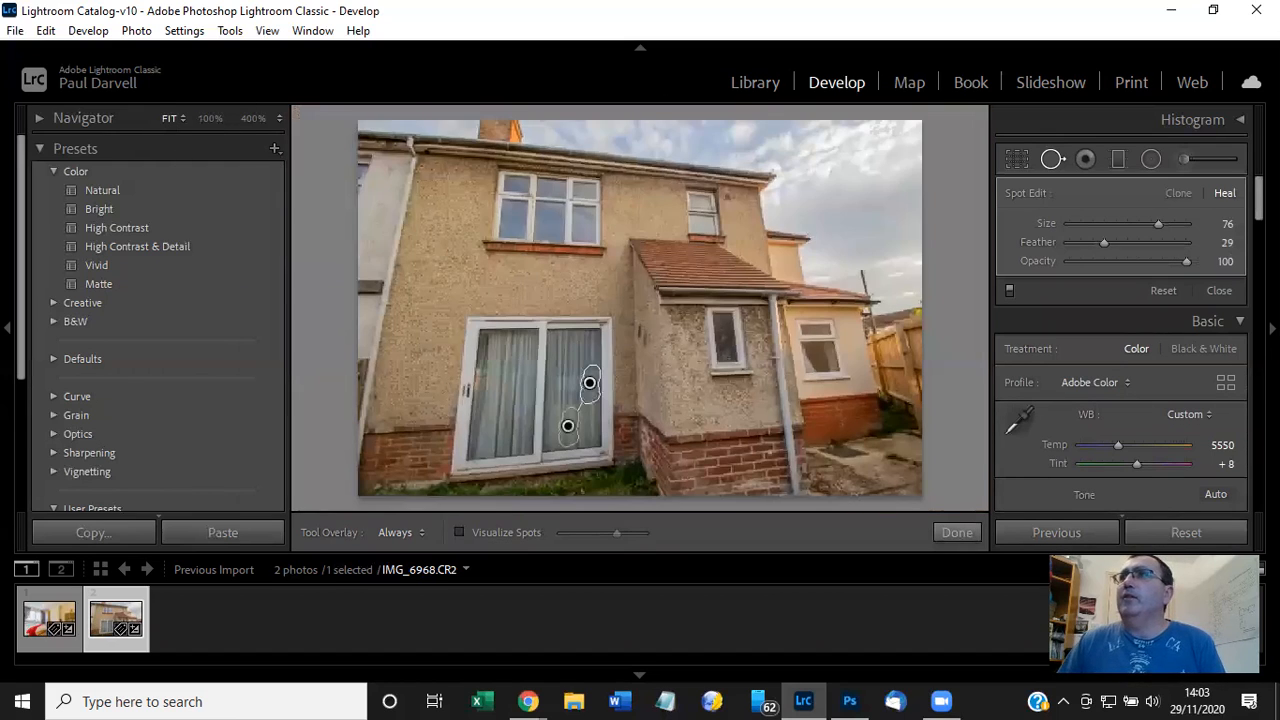
drag(566, 418, 563, 381)
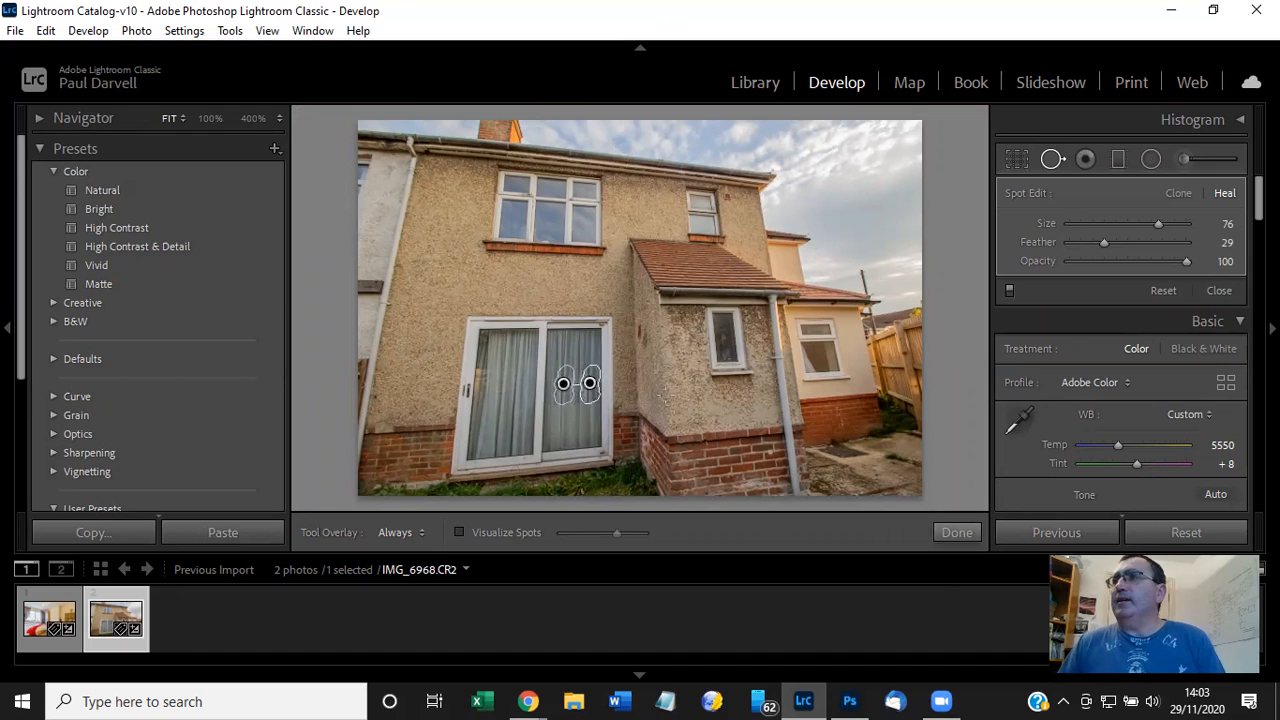
click(209, 119)
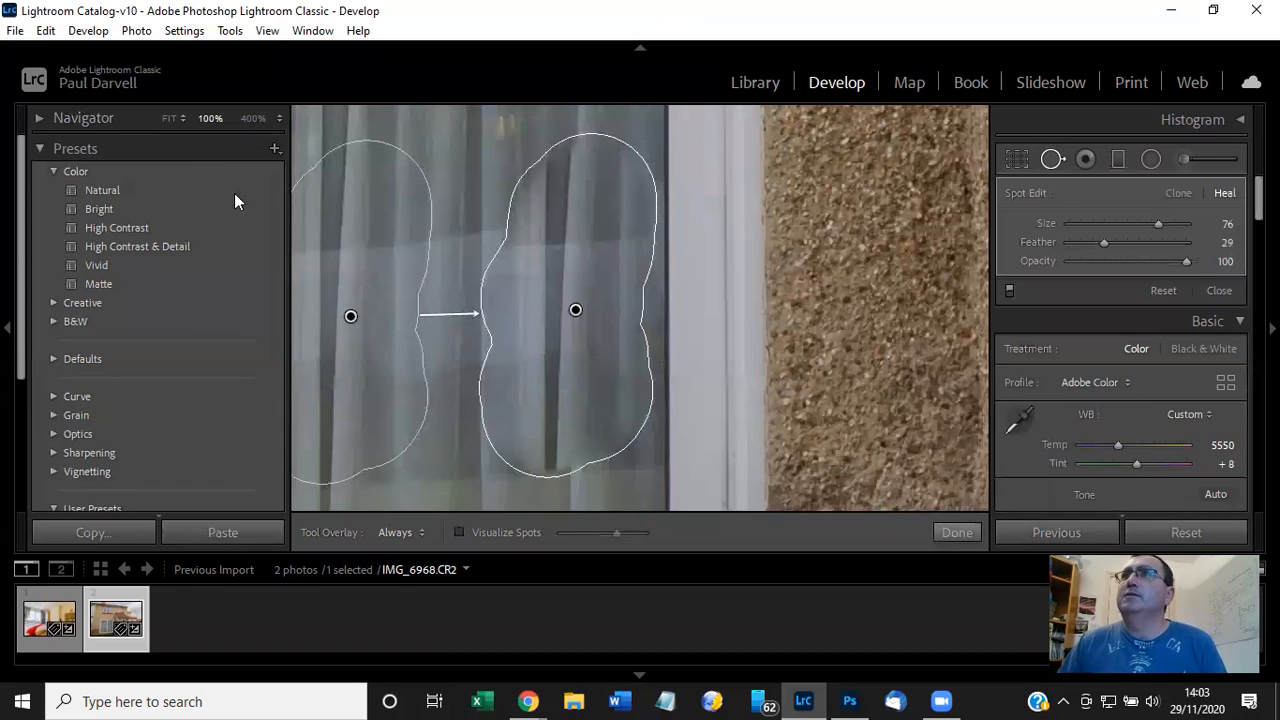
click(39, 118)
drag(140, 287, 134, 287)
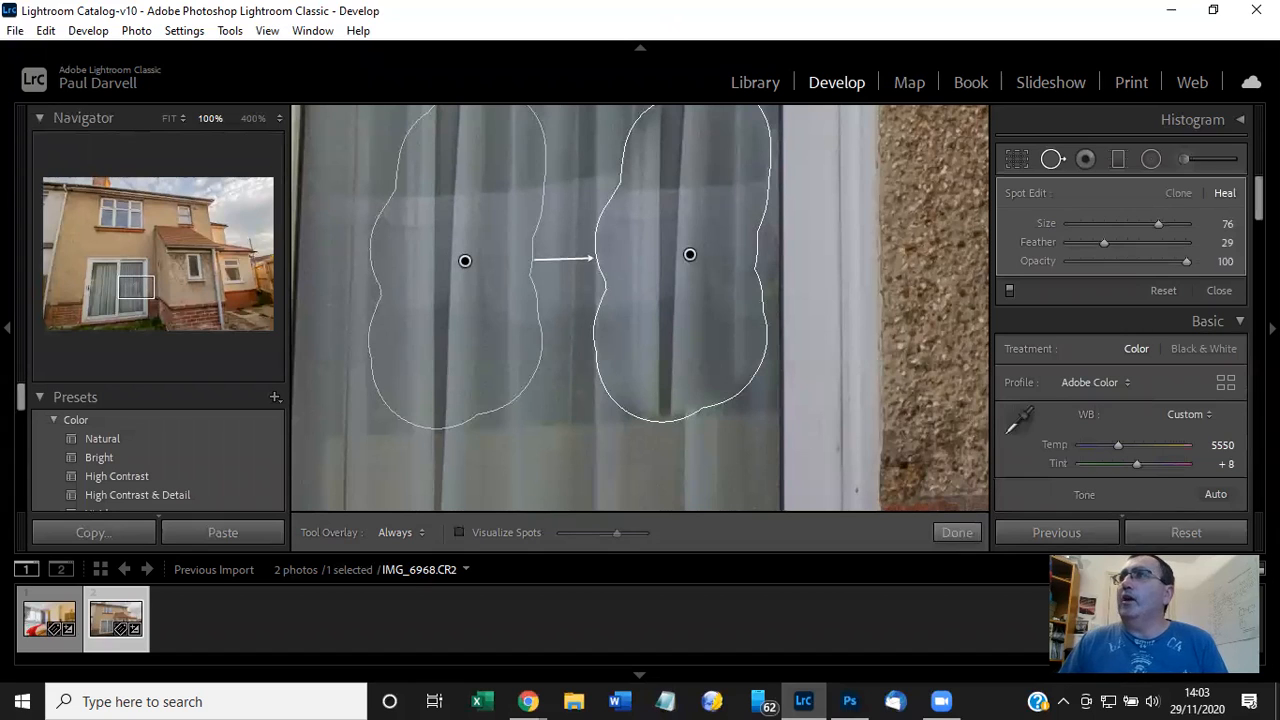
drag(464, 265, 463, 274)
key(Escape)
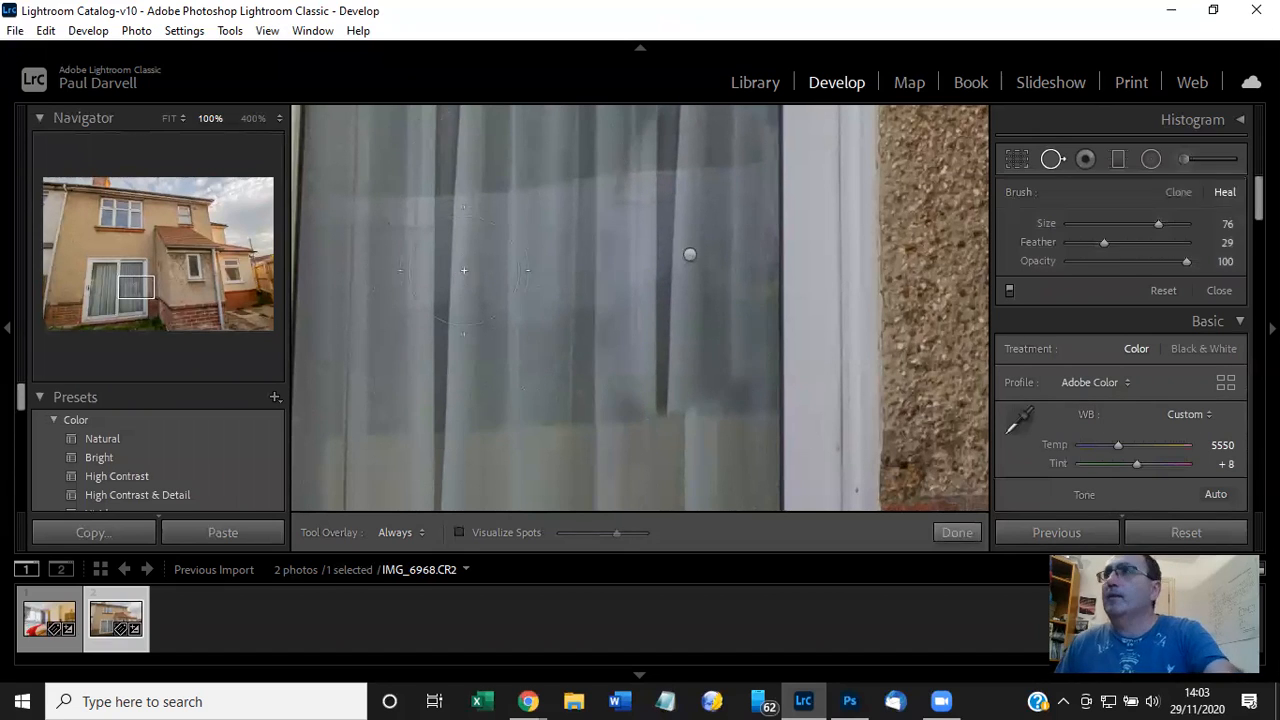
click(172, 117)
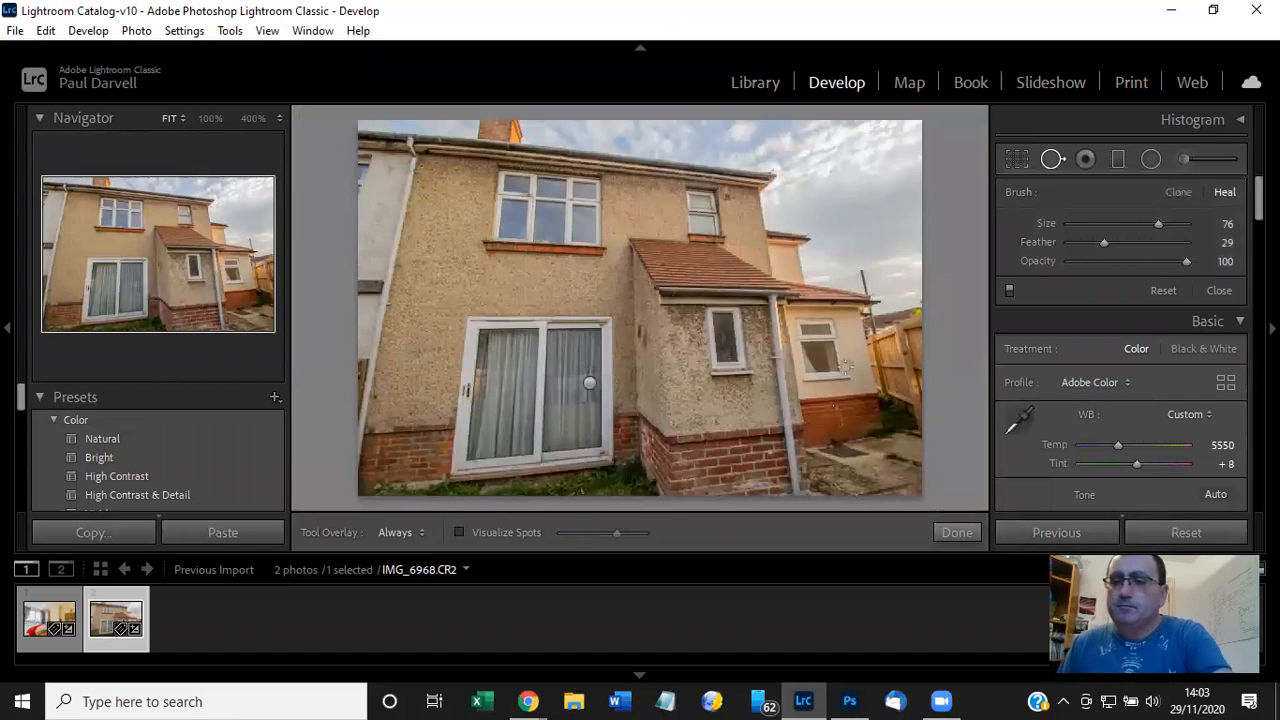
key(q)
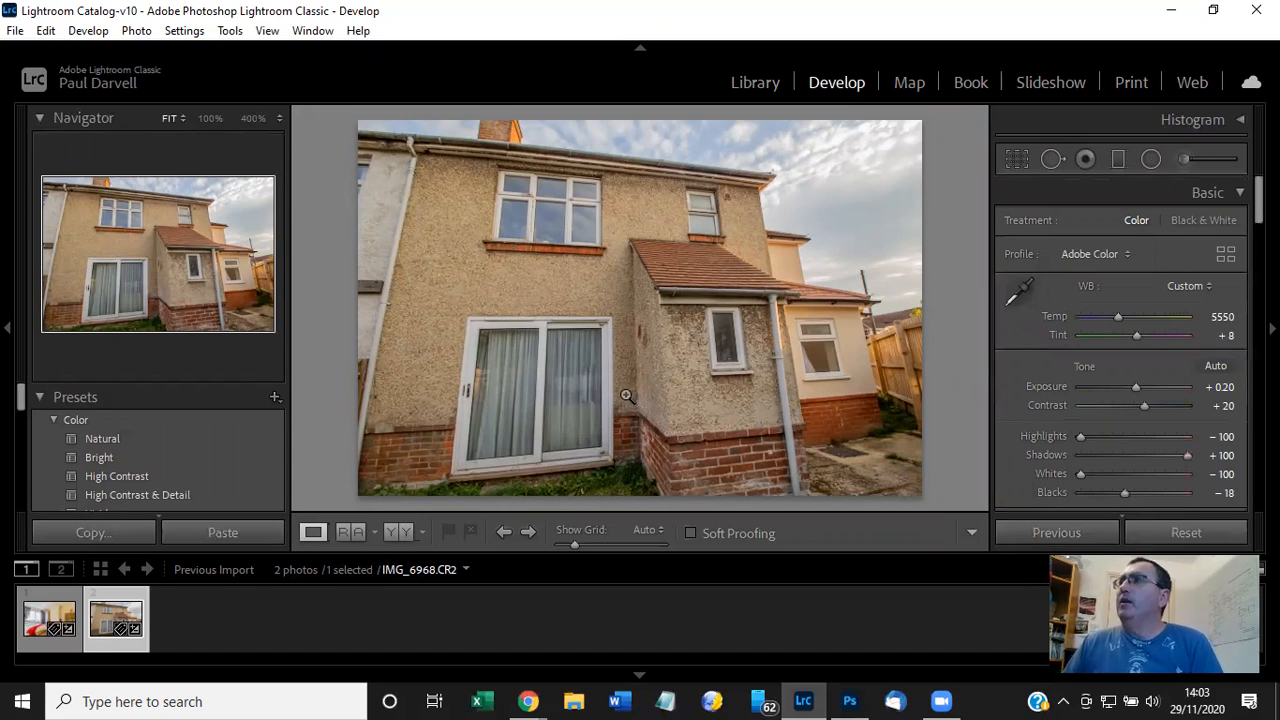
Set the house photo's Clarity to +20 and Dehaze to +25.
scroll(1120, 350, down, 2)
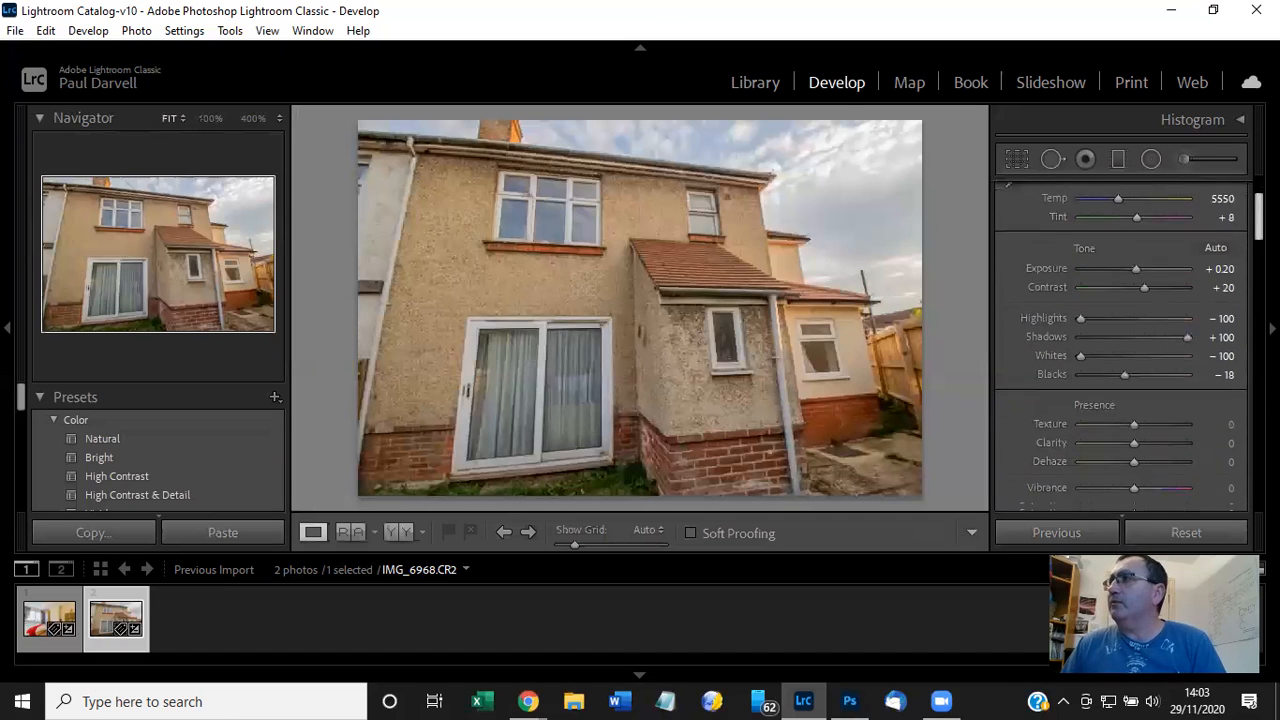
scroll(1120, 350, down, 2)
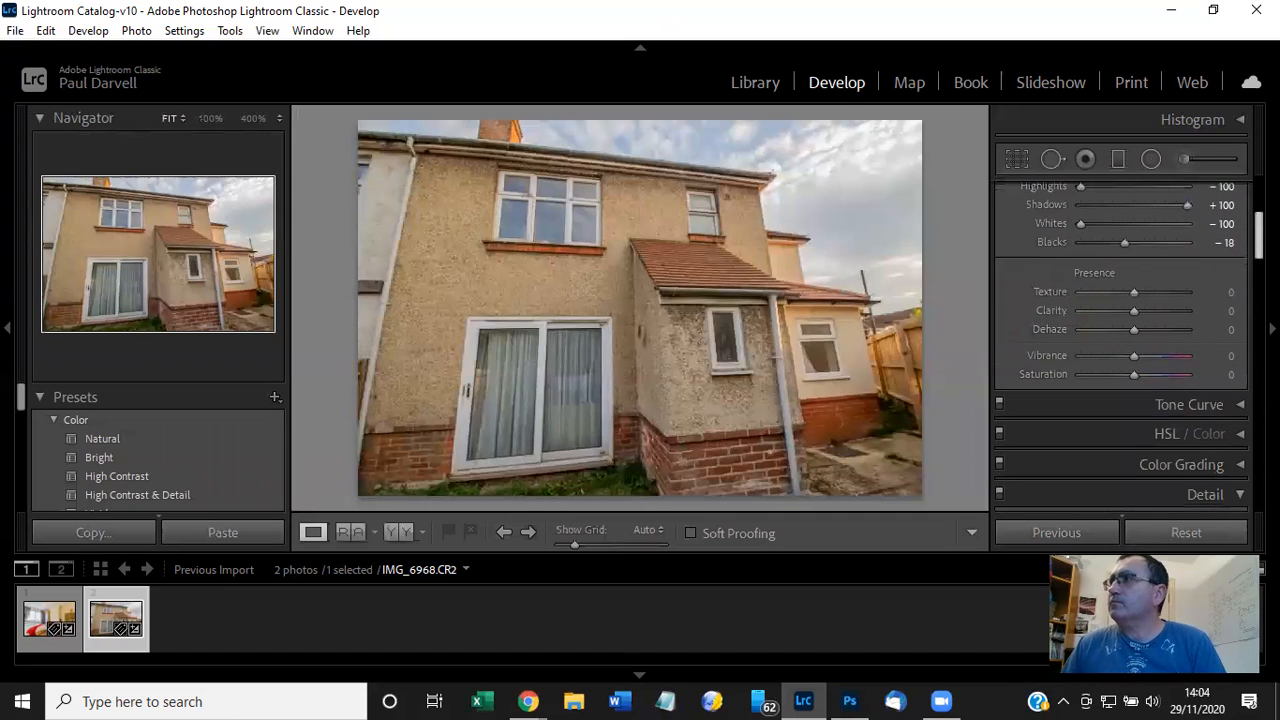
scroll(1120, 350, down, 1)
scroll(1120, 350, down, 2)
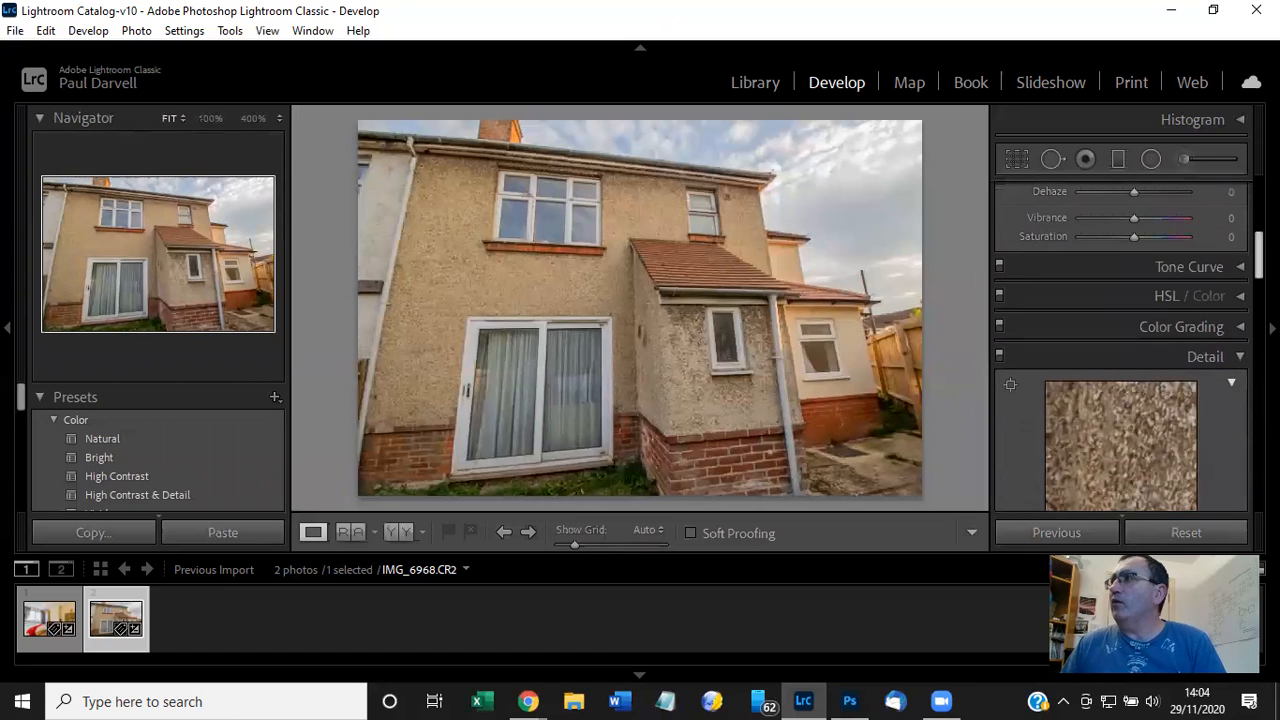
click(1243, 300)
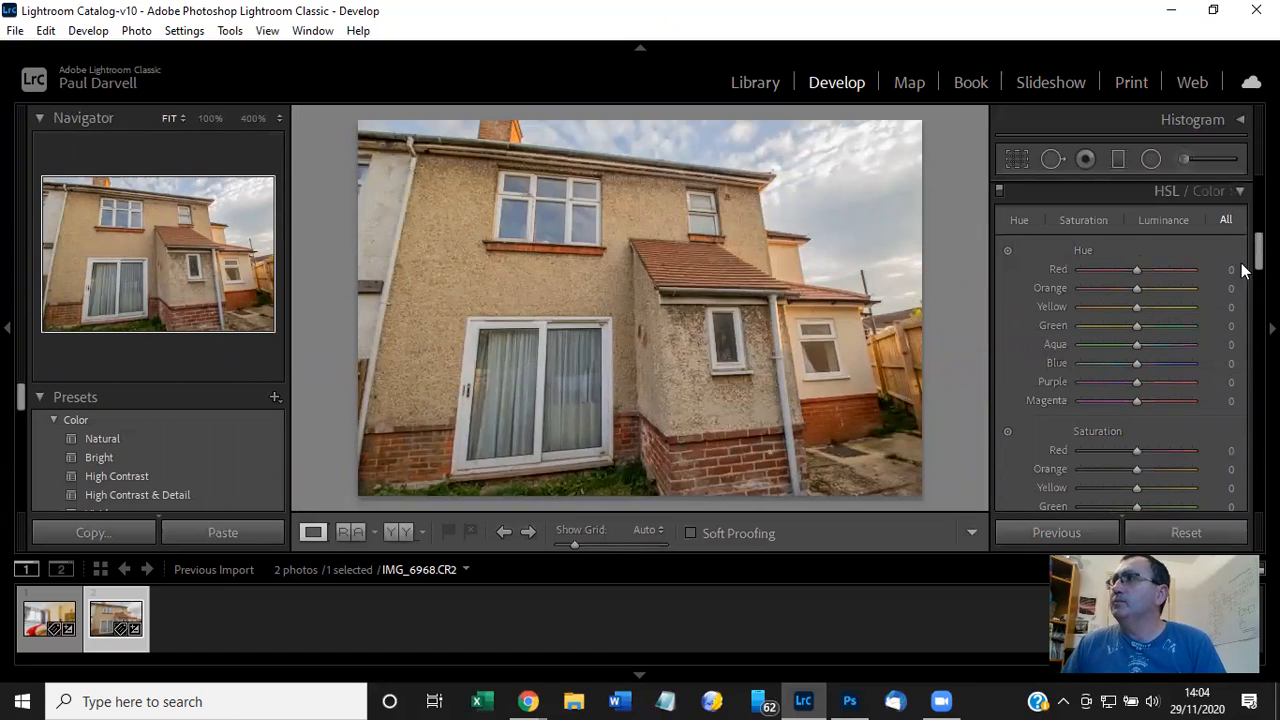
scroll(1258, 250, up, 5)
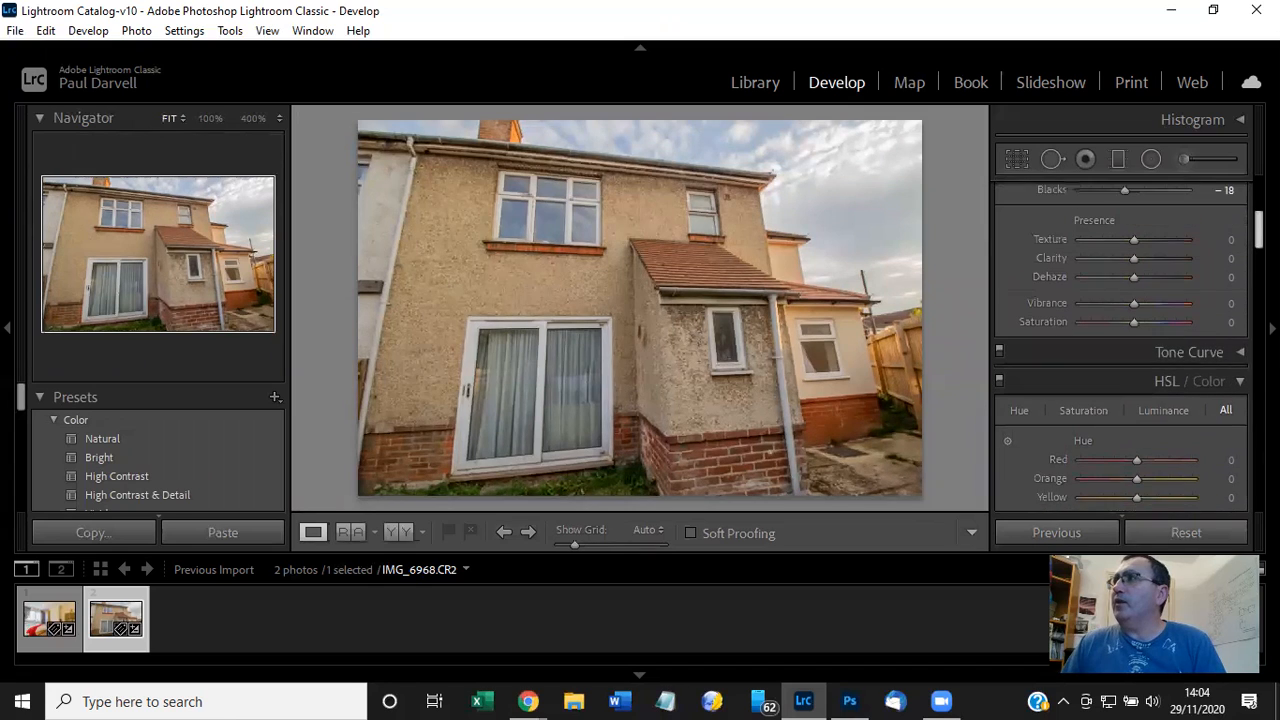
scroll(1220, 275, up, 1)
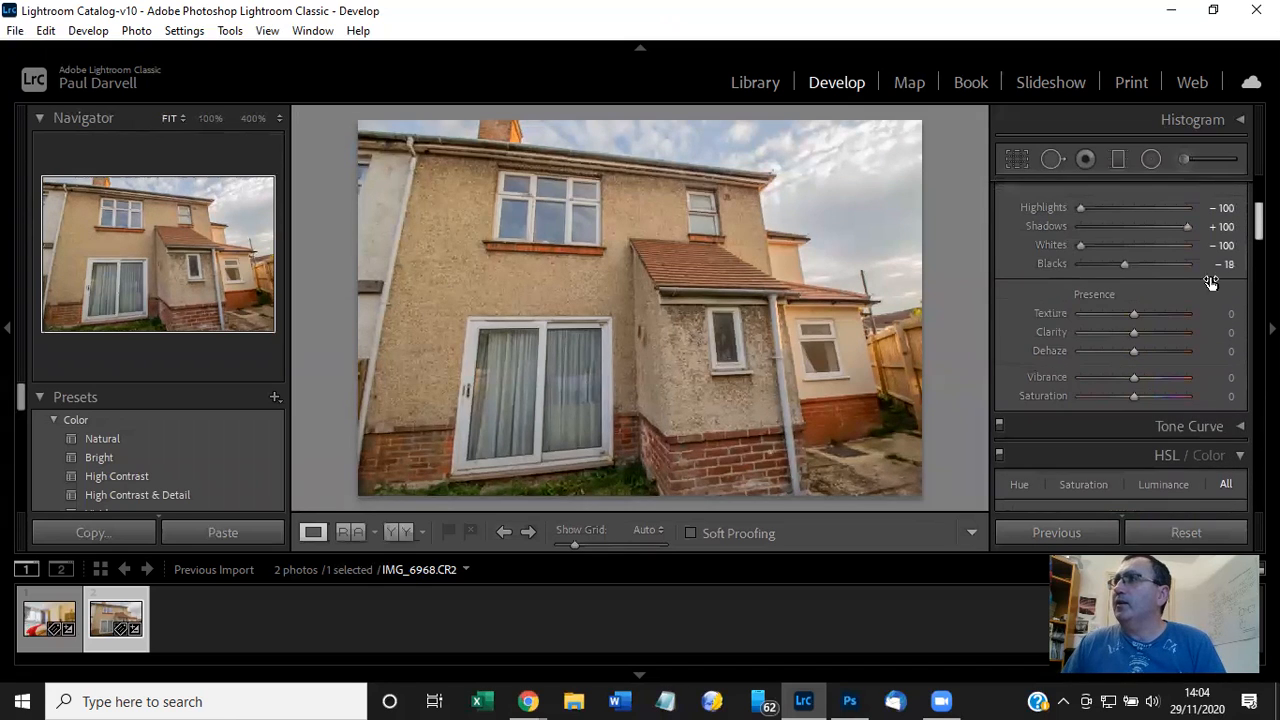
scroll(1134, 332, up, 4)
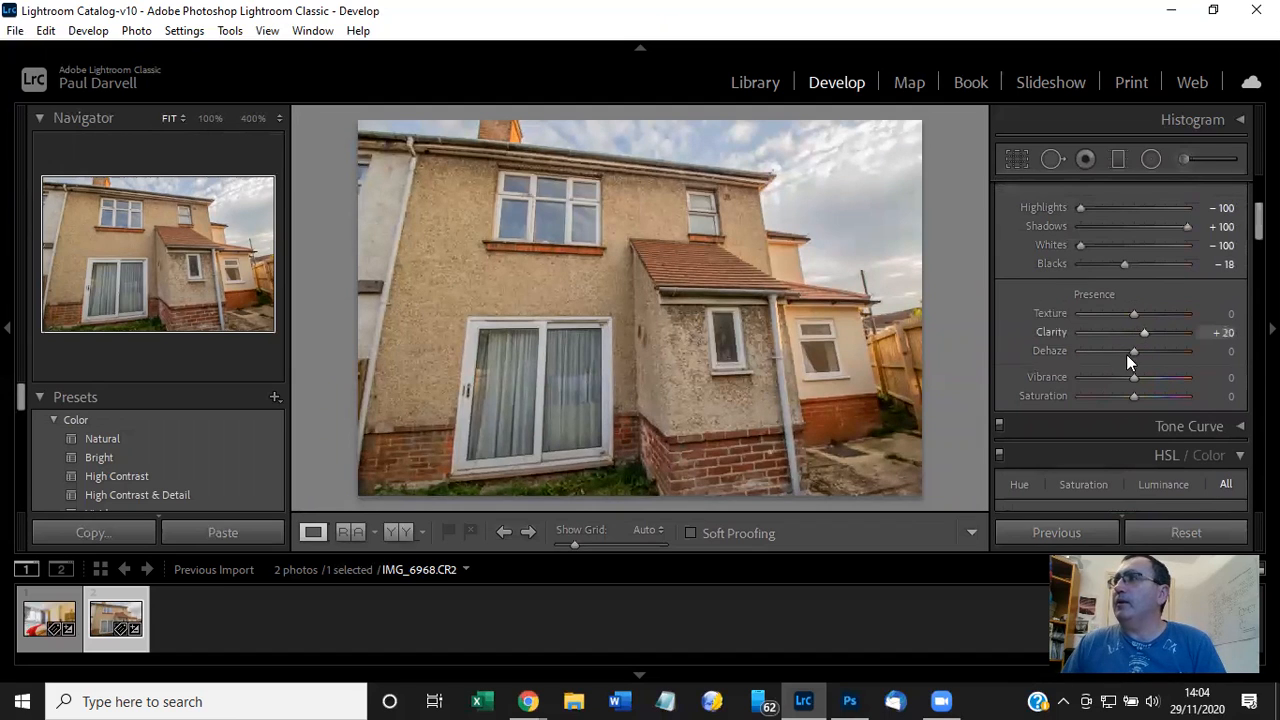
scroll(1136, 353, up, 5)
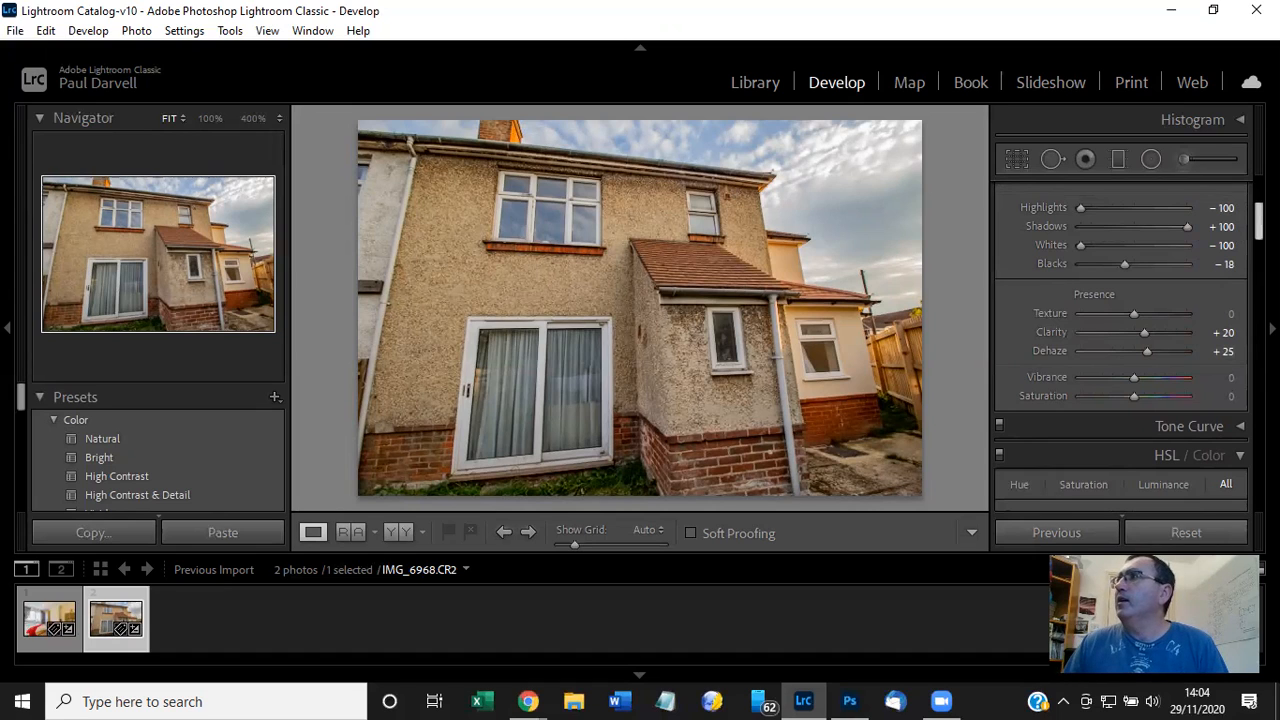
Try the Green hue at +100 for the grass, and settle it at +30.
scroll(1120, 350, down, 3)
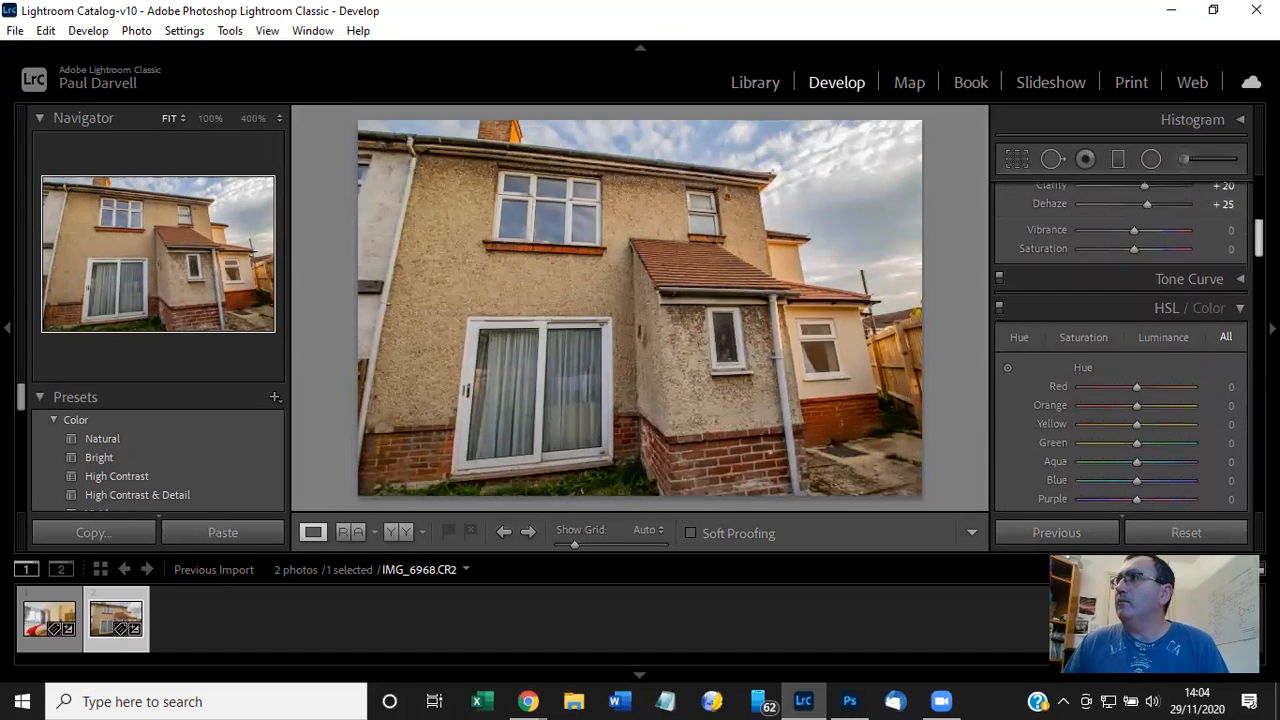
scroll(1120, 343, up, 1)
scroll(1120, 345, down, 5)
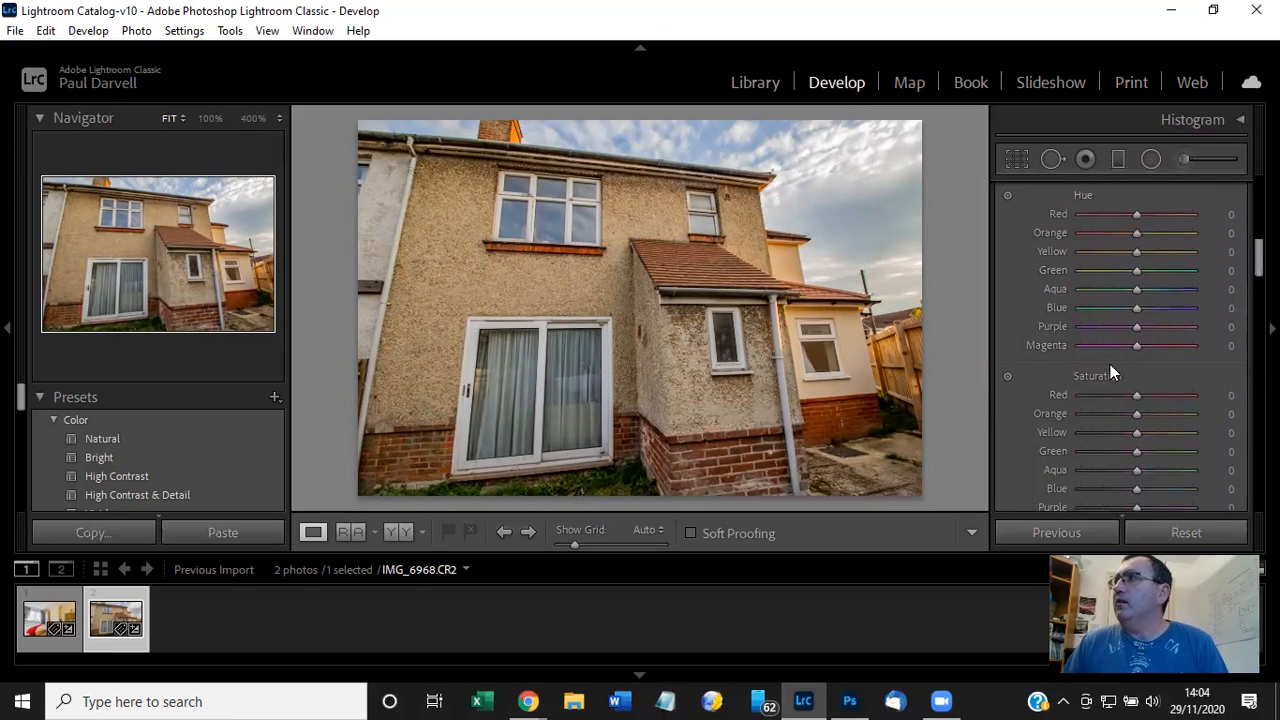
drag(1134, 274, 1198, 268)
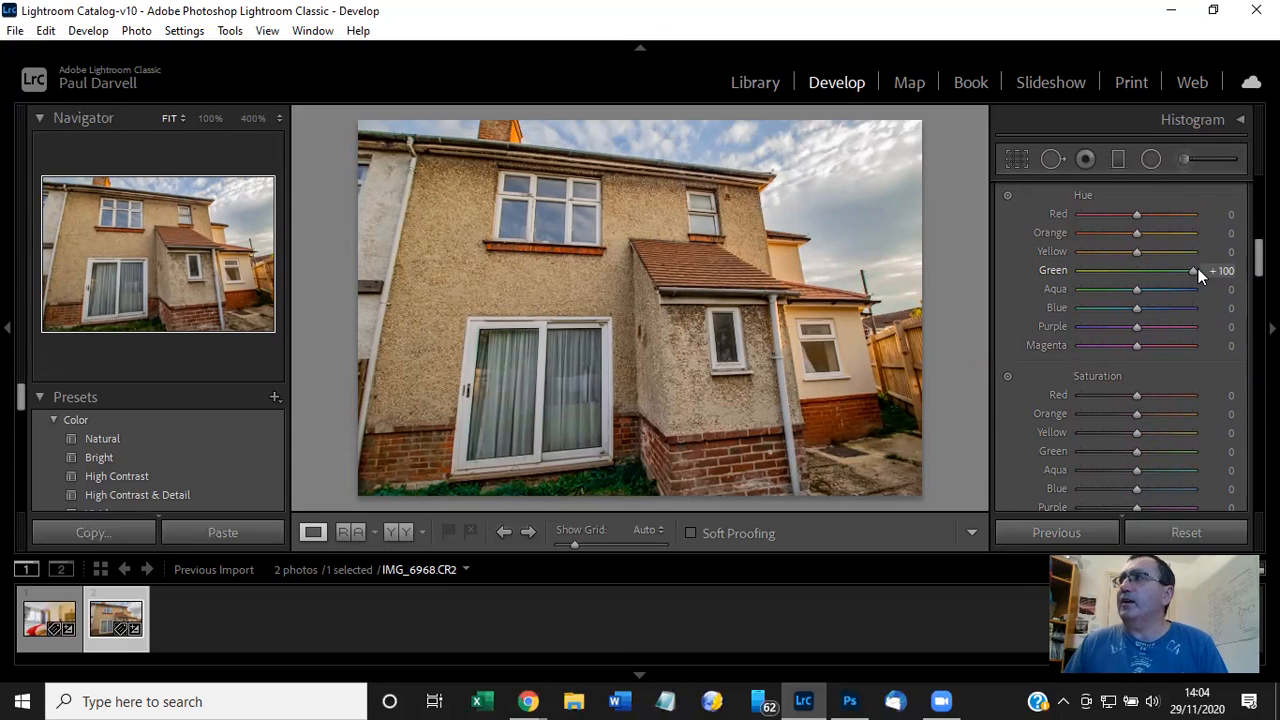
drag(1194, 270, 1183, 278)
key(Down)
key(Down)
key(Down)
key(Down)
key(Down)
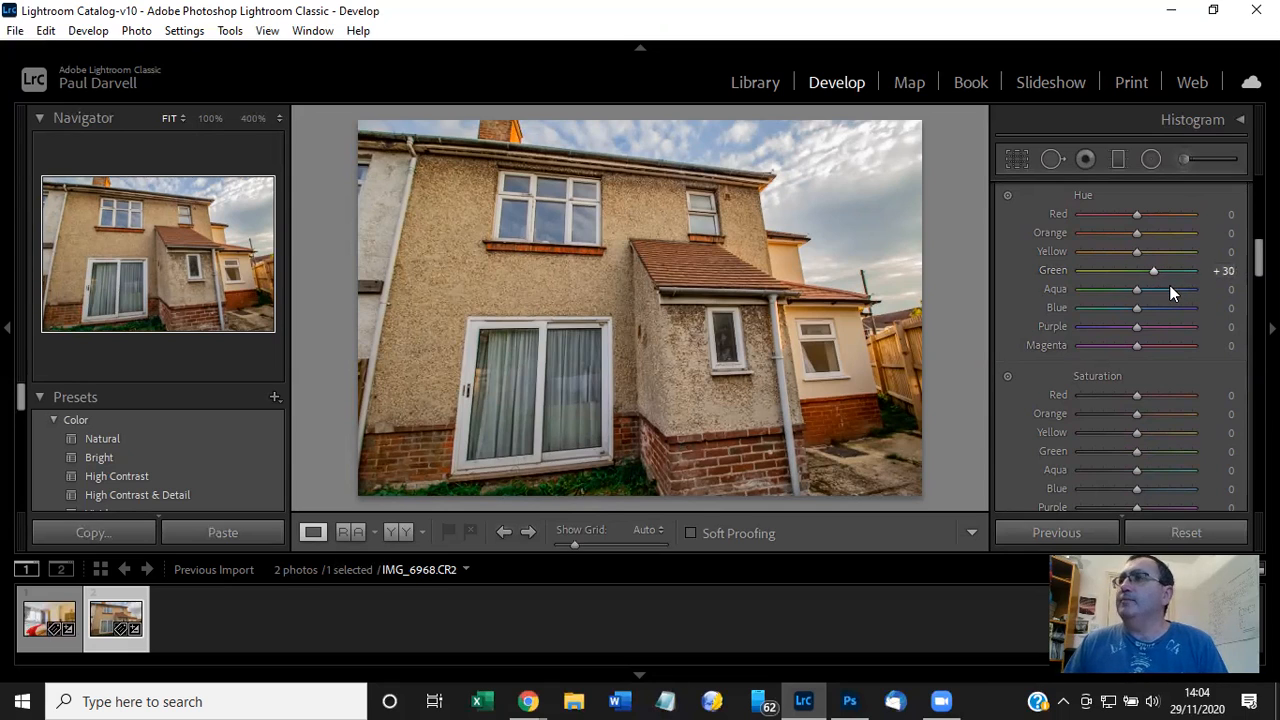
Try the Aqua hue at -88 and the Blue hue at -100, resetting each to 0.
drag(1137, 289, 1085, 287)
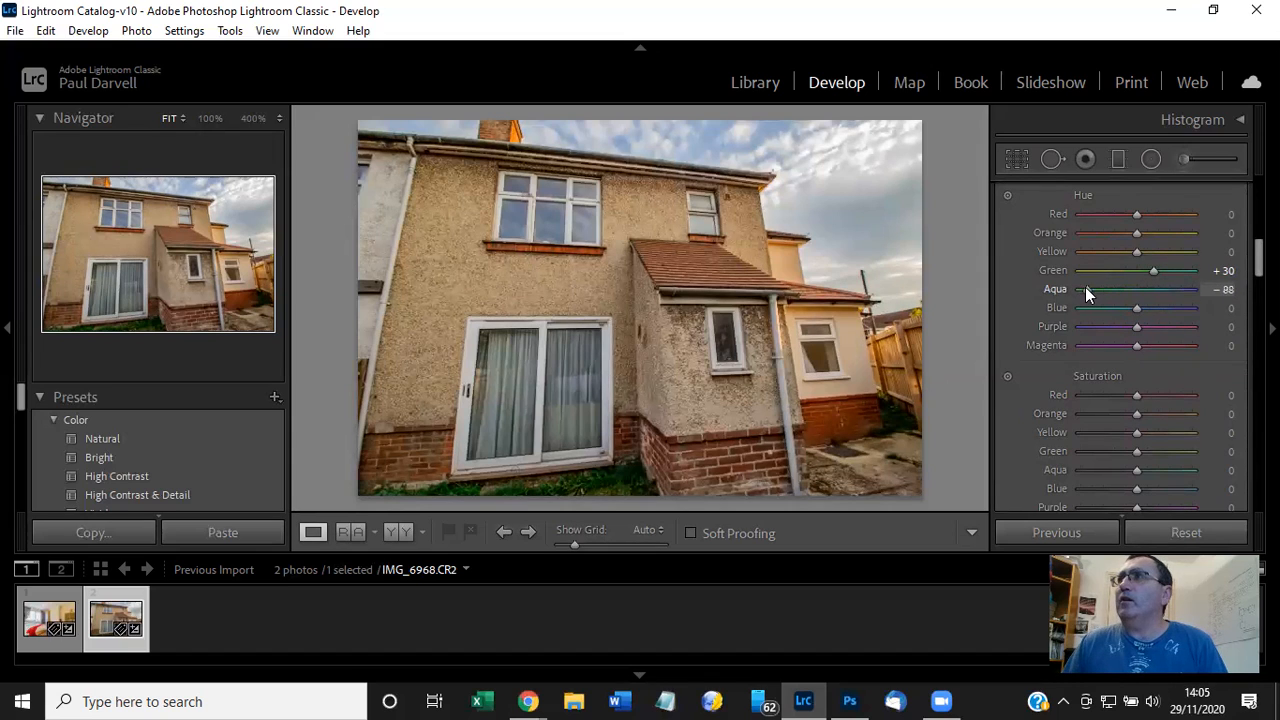
double_click(1183, 289)
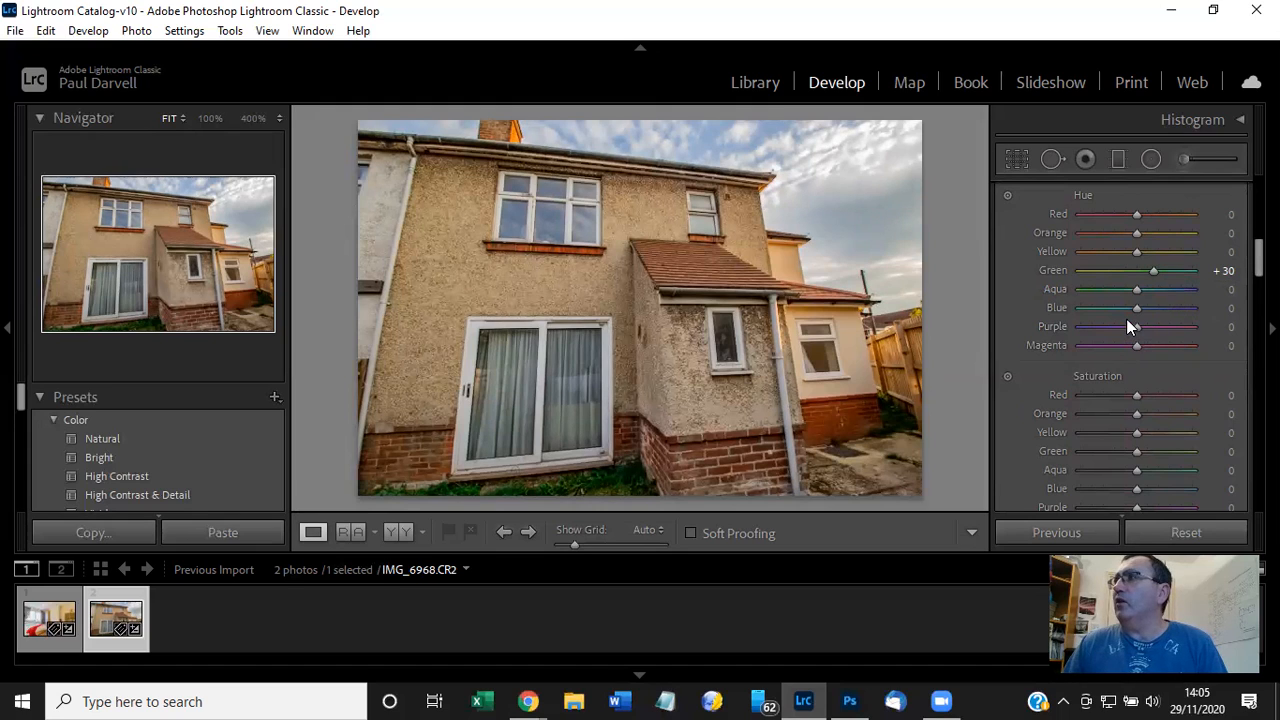
drag(1134, 308, 1078, 340)
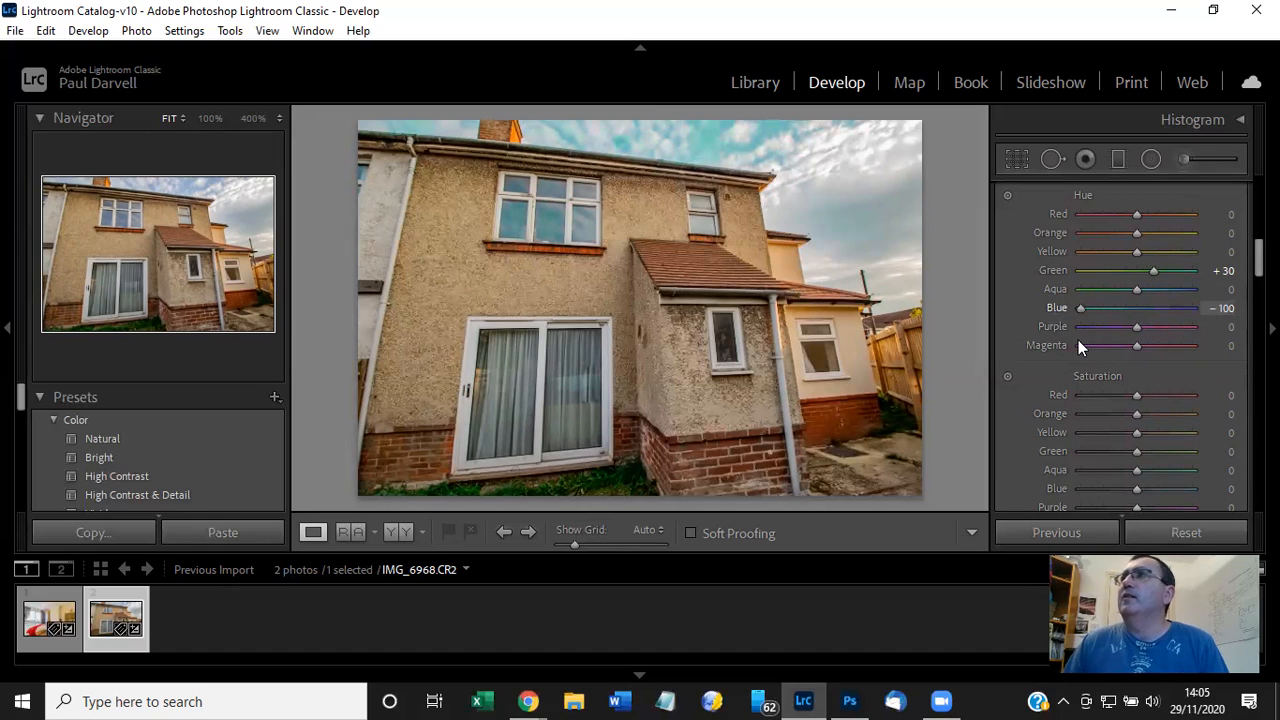
double_click(1080, 307)
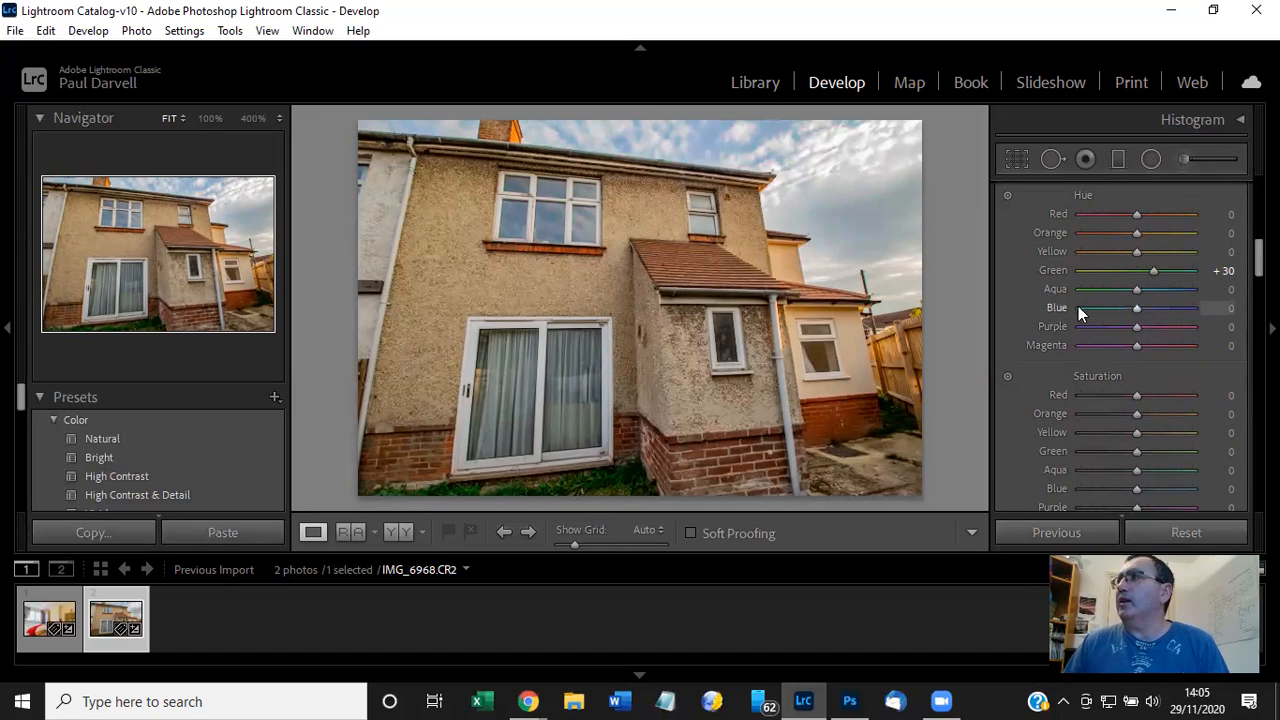
Set the Sharpening Amount to 50 while judging the brickwork below the render at 100% zoom.
scroll(1121, 397, down, 10)
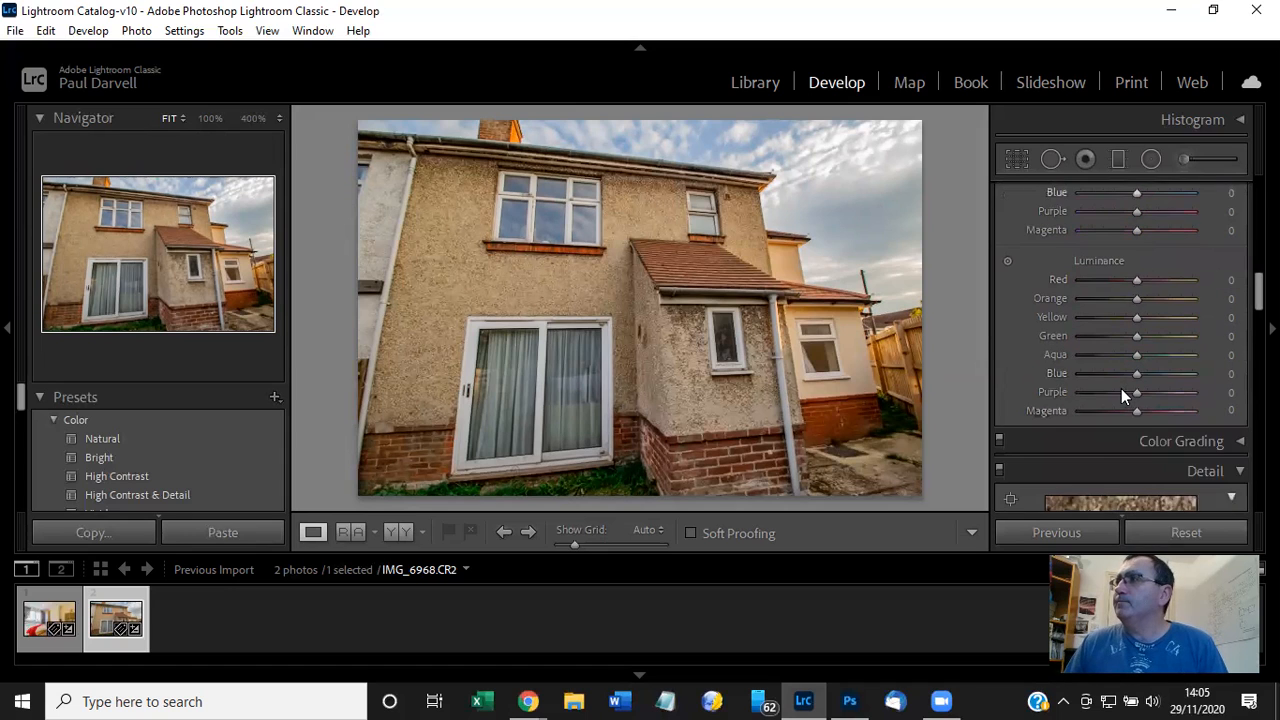
scroll(1121, 389, down, 1)
scroll(1121, 389, up, 1)
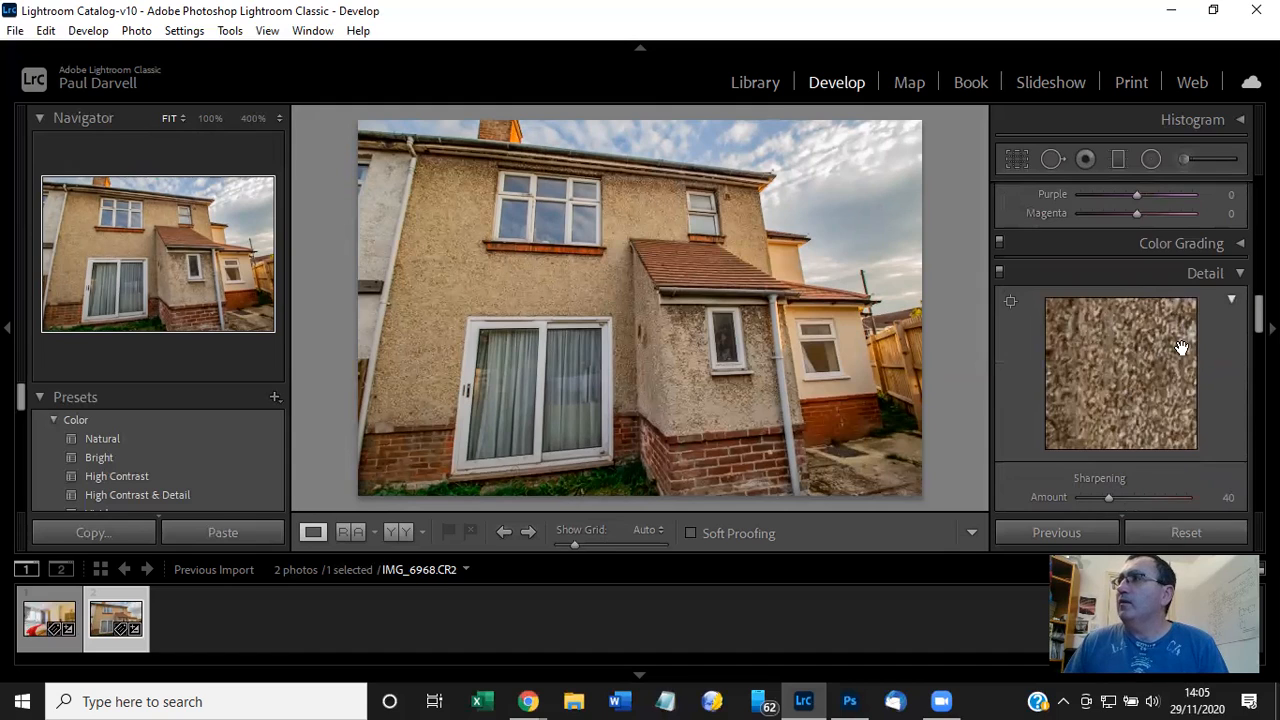
scroll(1181, 347, down, 1)
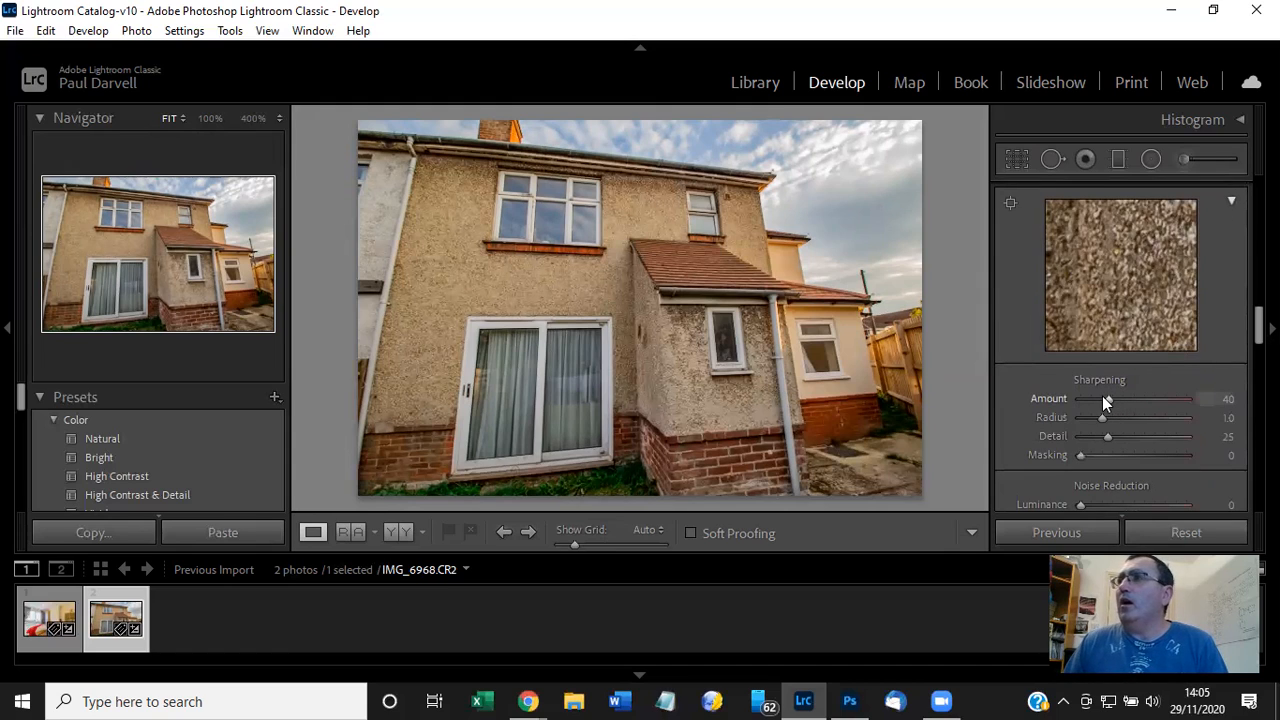
click(732, 451)
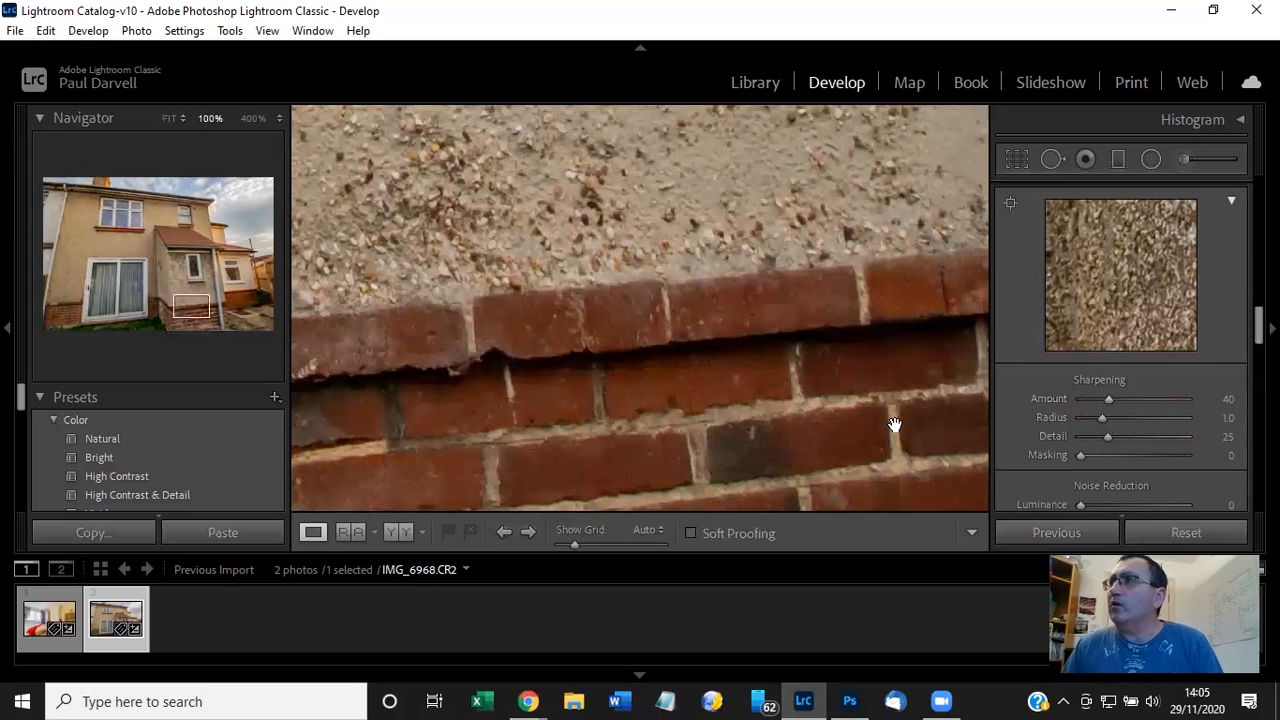
key(Up)
key(Up)
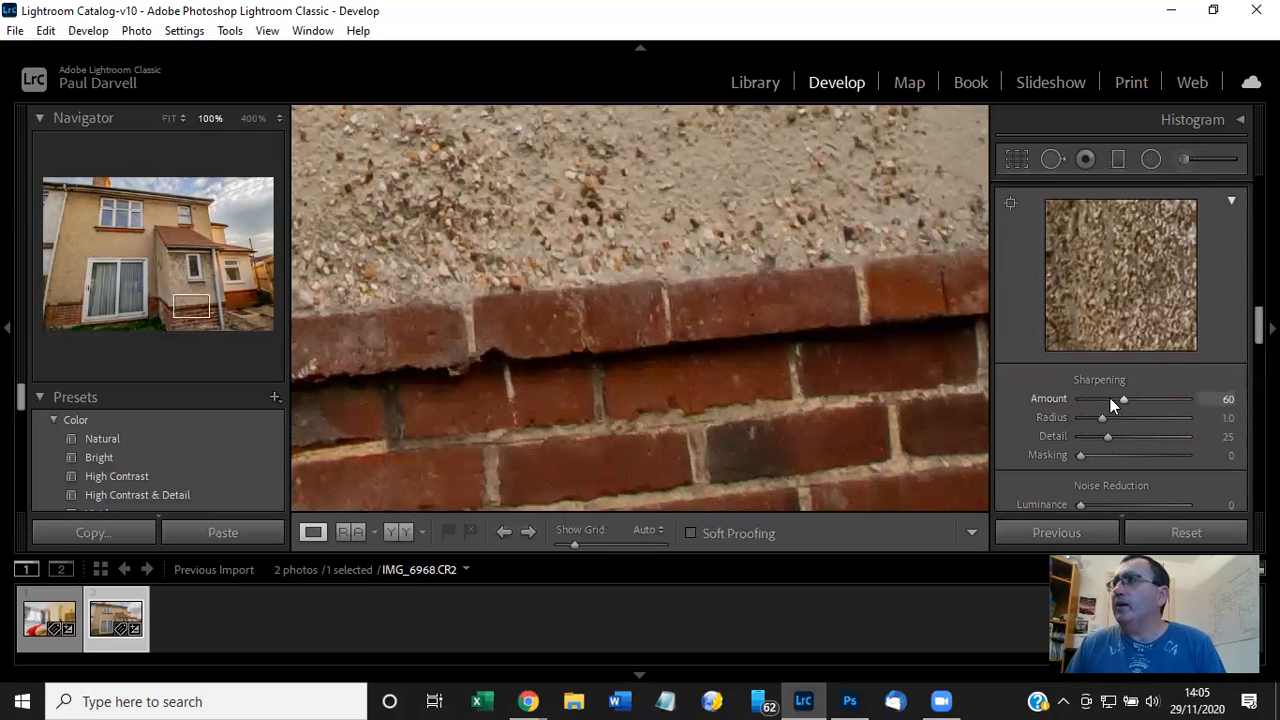
key(Down)
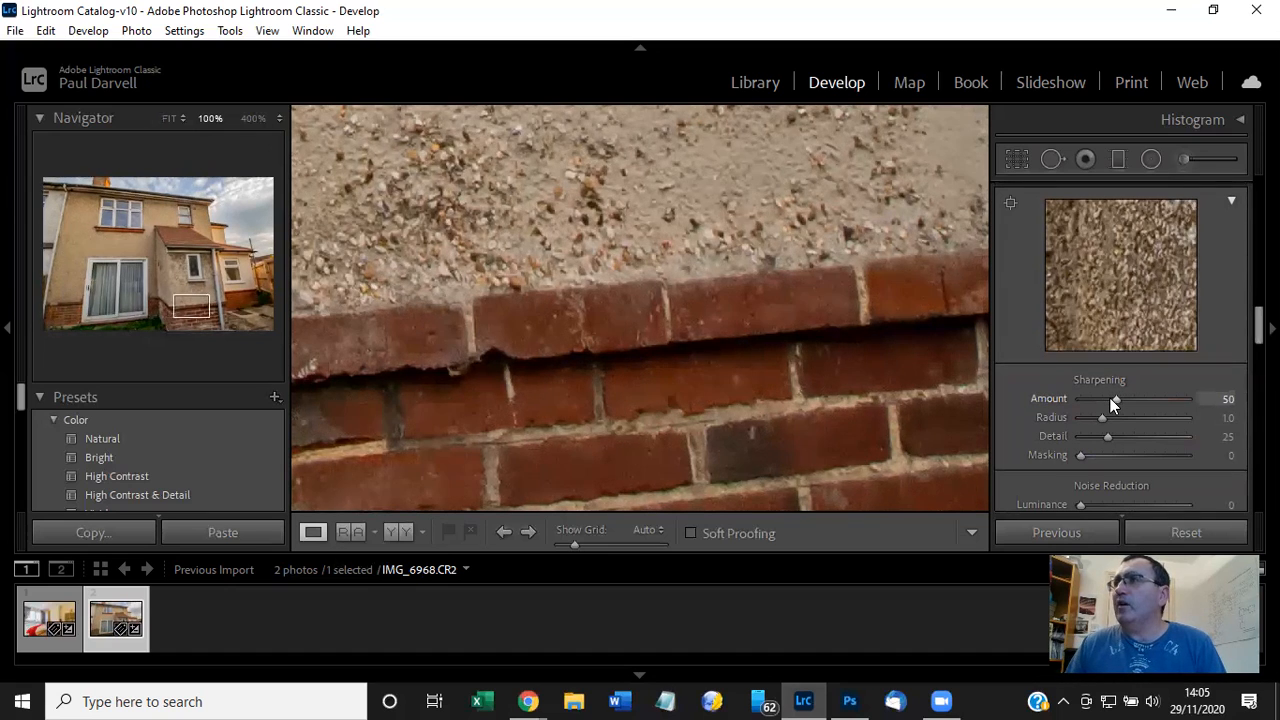
Set the house photo's Noise Reduction Luminance to 50 and its Contrast to 50.
drag(1259, 326, 1259, 353)
click(1220, 280)
text(50)
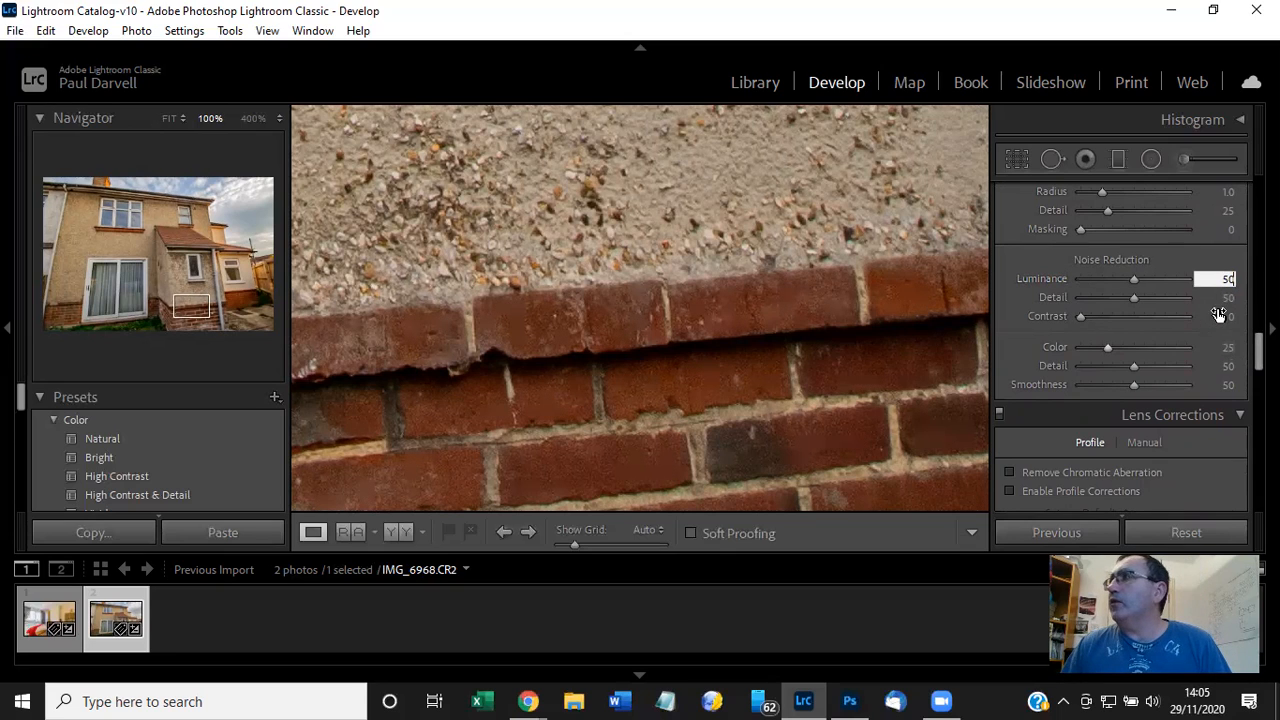
click(1218, 312)
text(5)
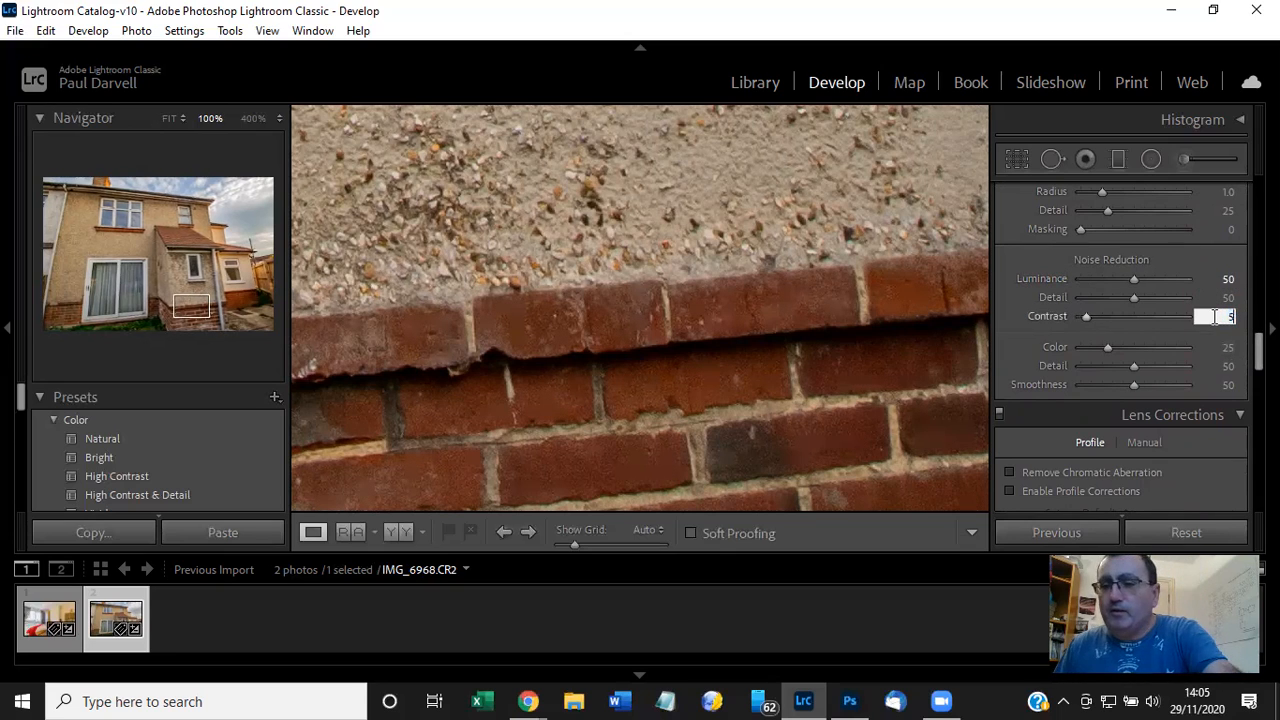
text(0)
key(Return)
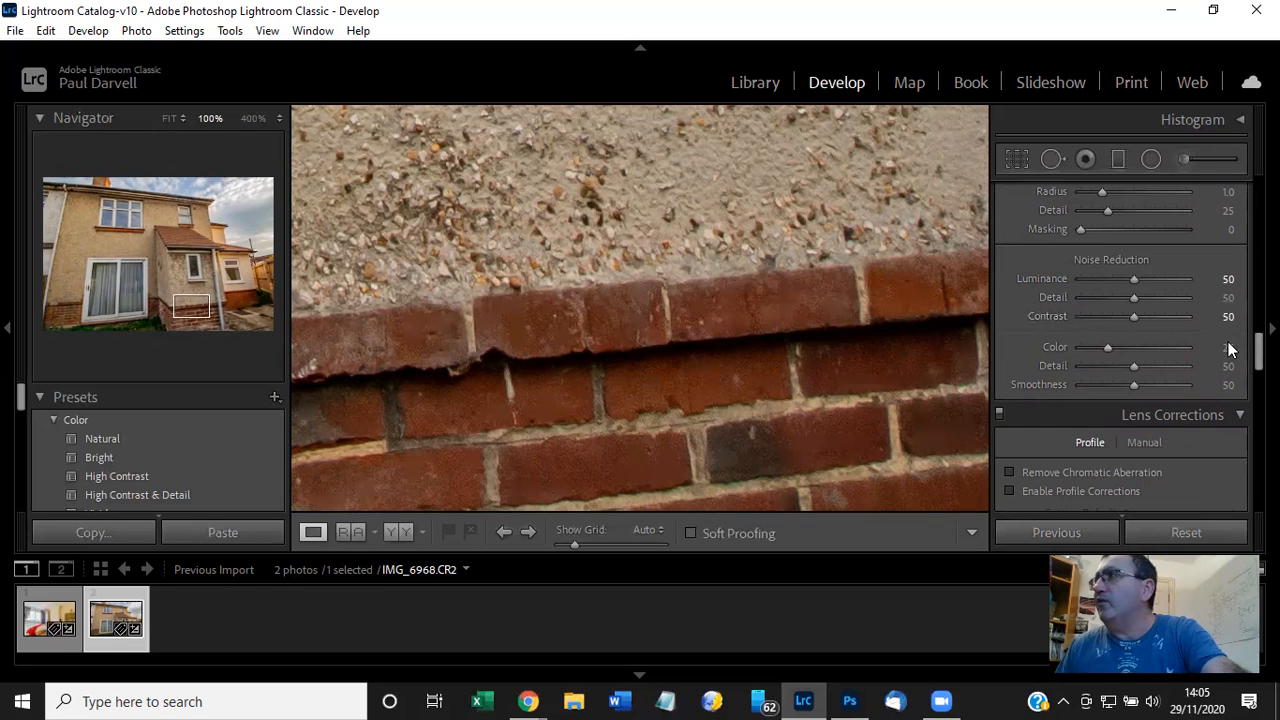
Set the Color noise reduction to 50 with Smoothness 100, and enable Remove Chromatic Aberration and Profile Corrections.
click(1228, 346)
text(50)
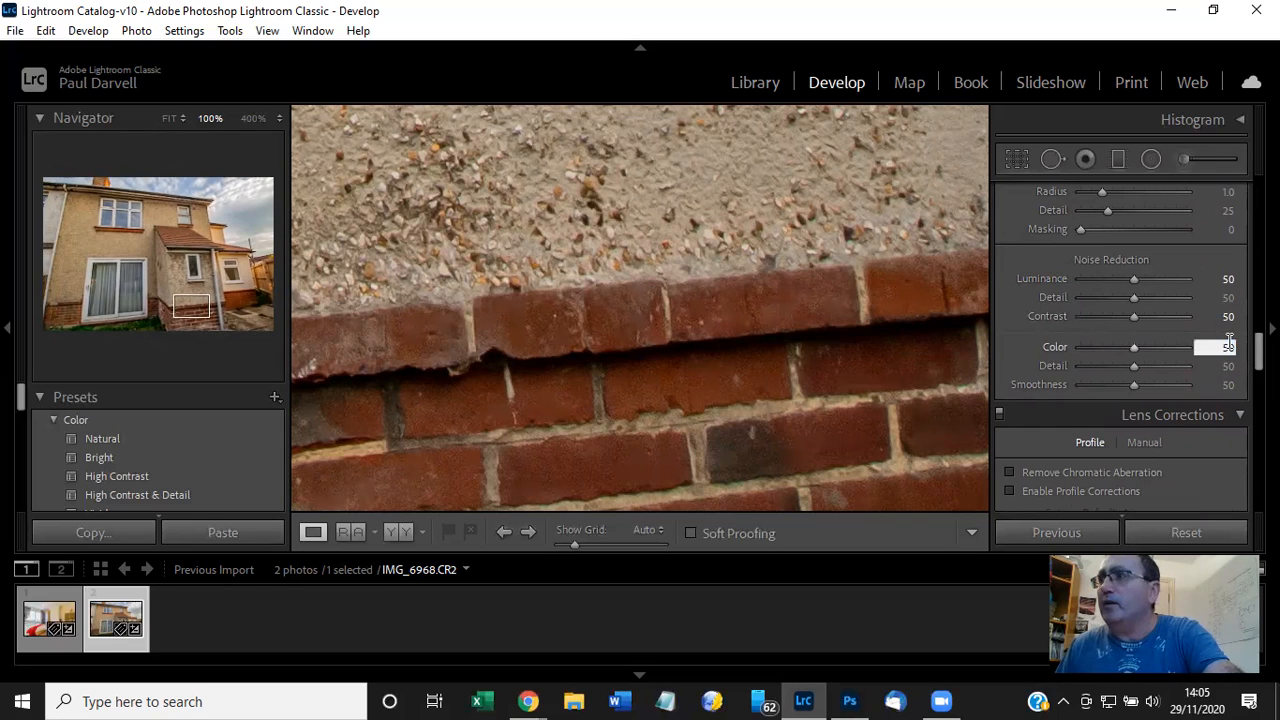
drag(1098, 384, 1196, 385)
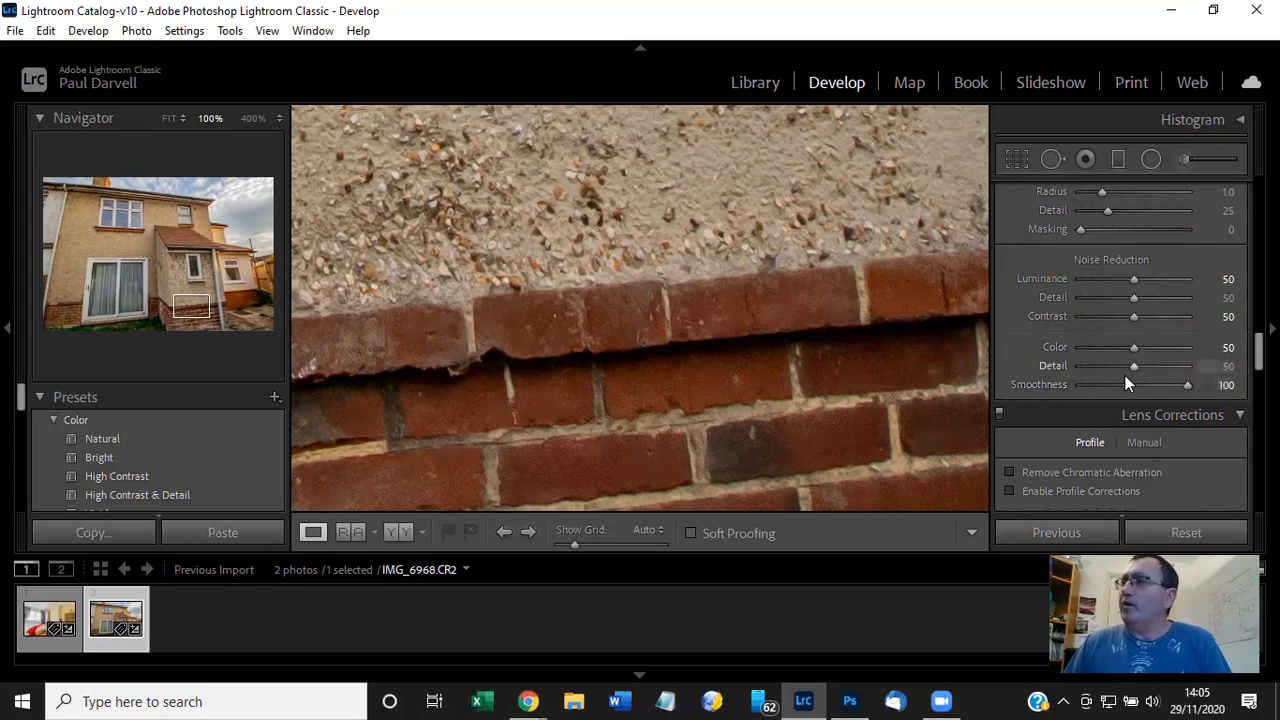
click(1009, 491)
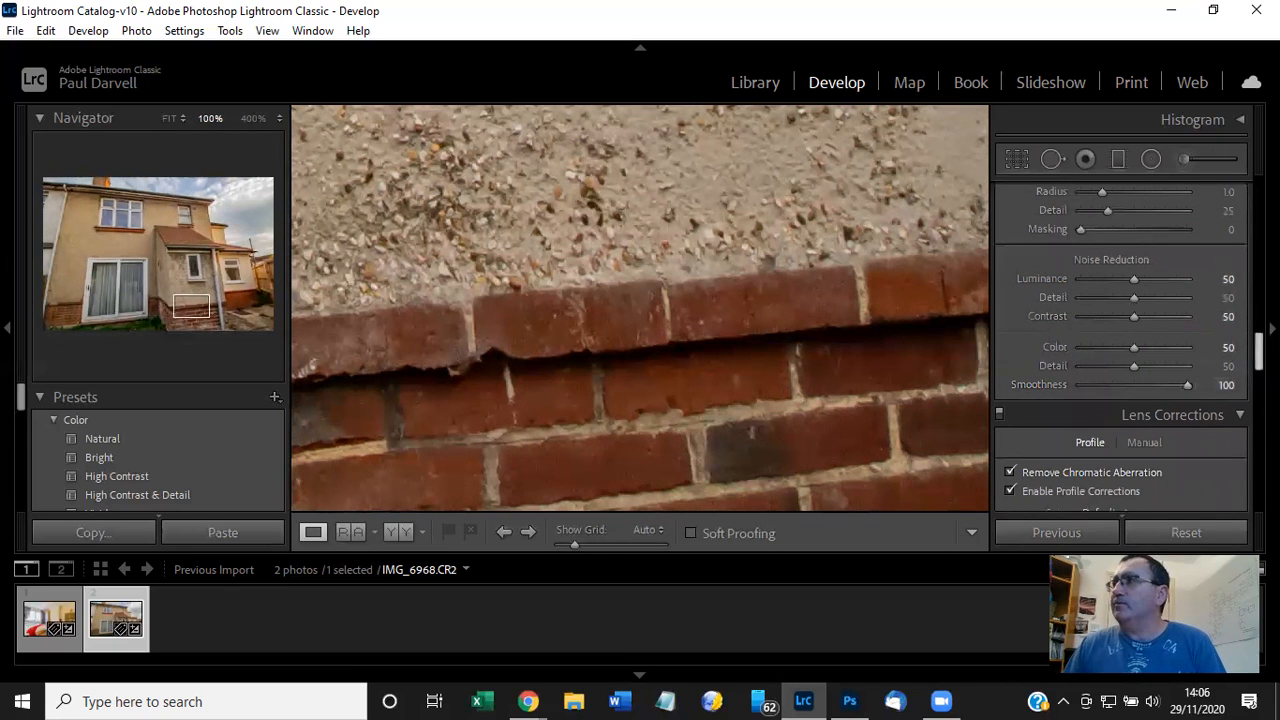
Try the Auto Upright correction on the whole house photo, and switch Upright off again.
scroll(1120, 340, down, 6)
scroll(1120, 345, down, 3)
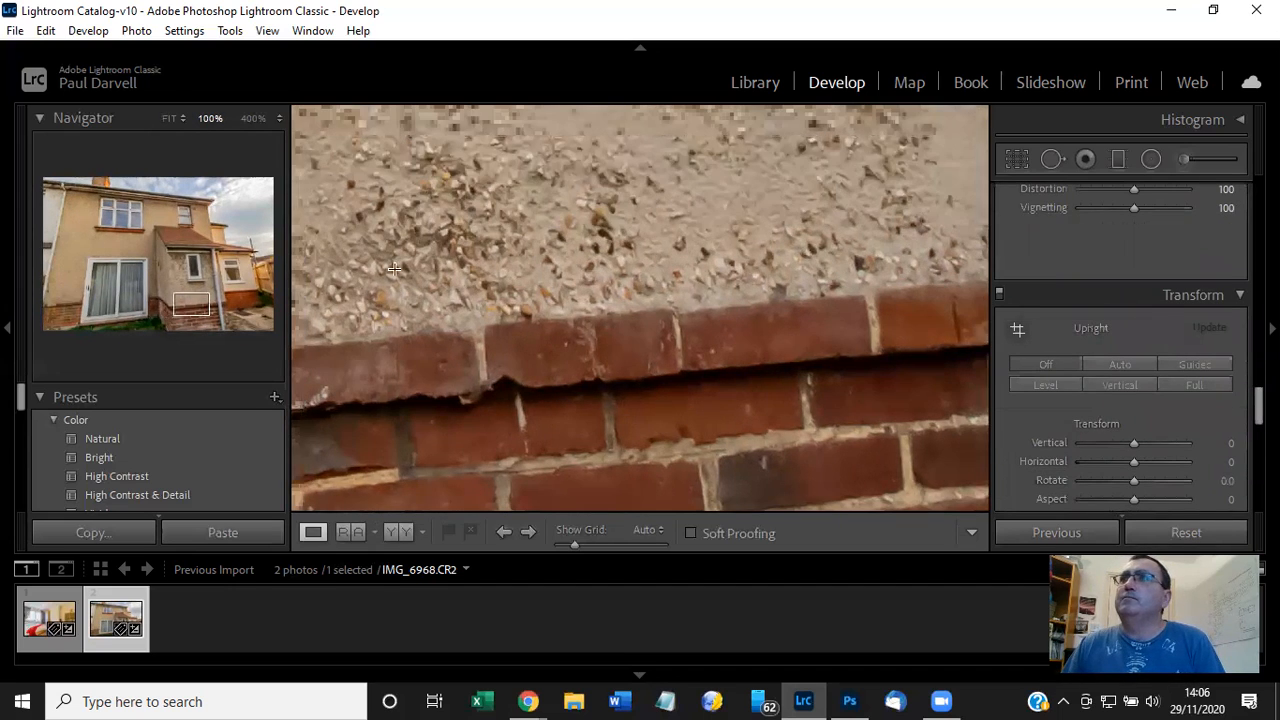
click(427, 264)
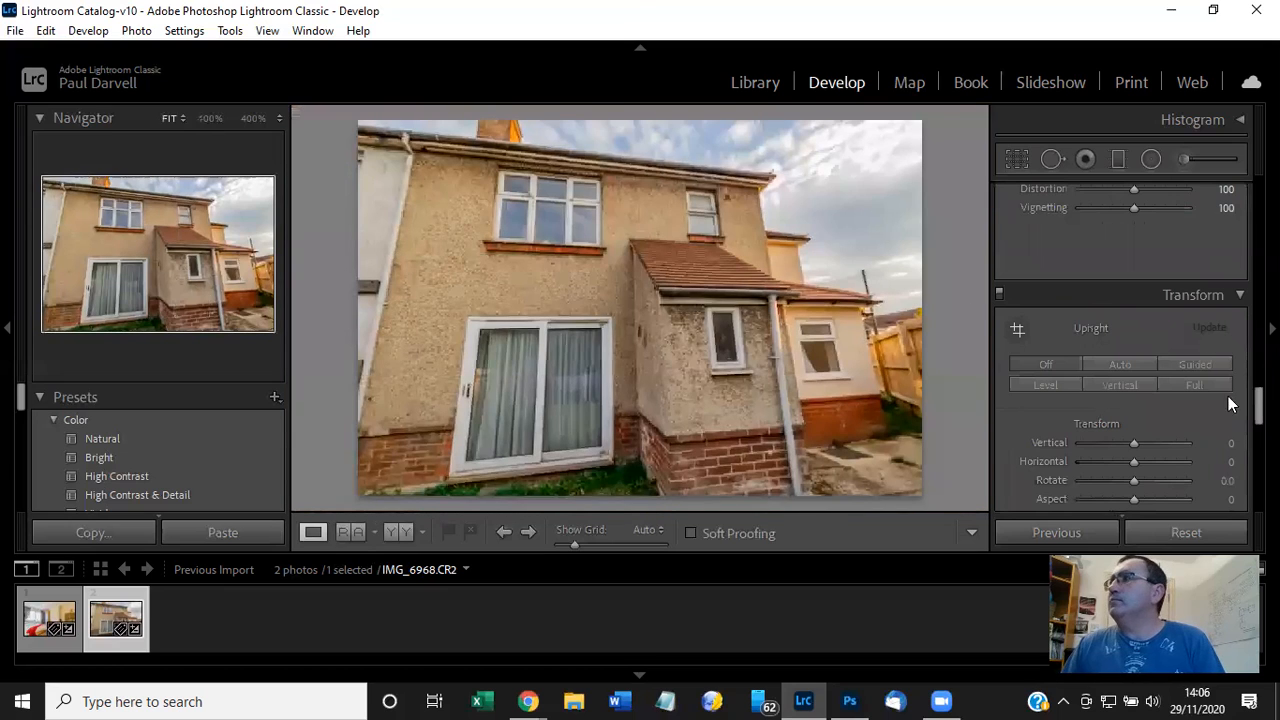
click(1115, 366)
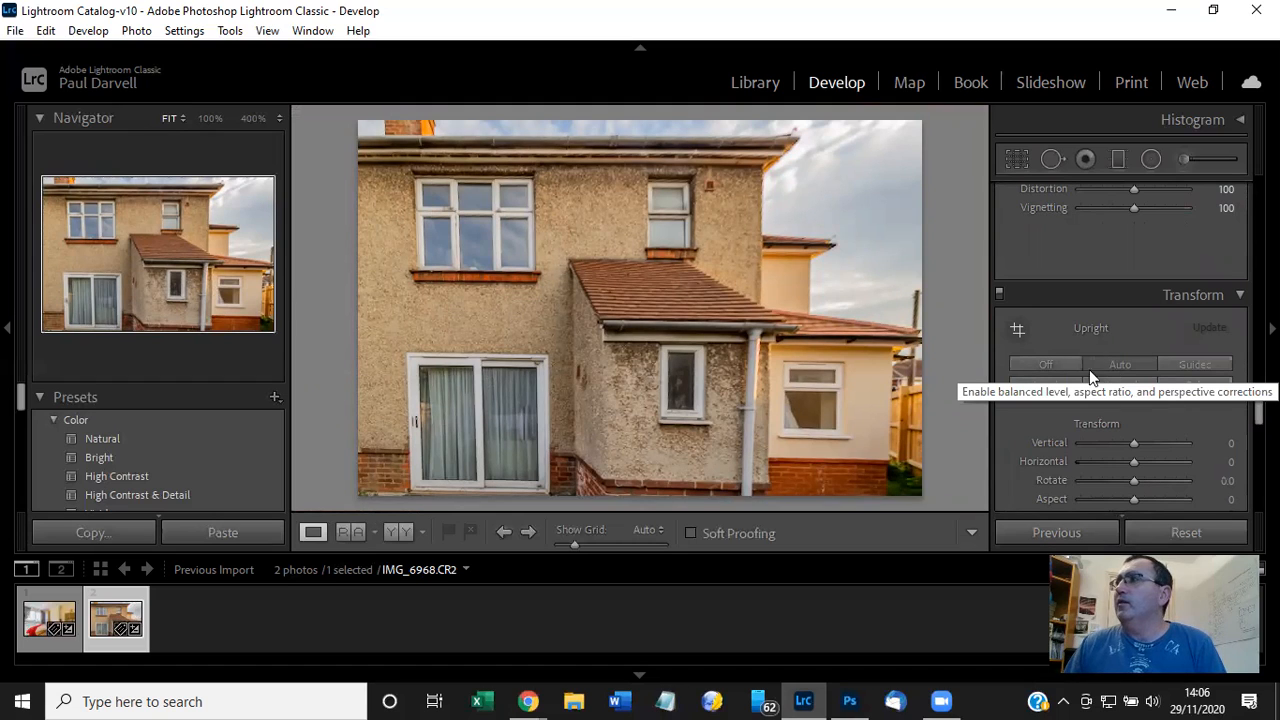
click(1057, 363)
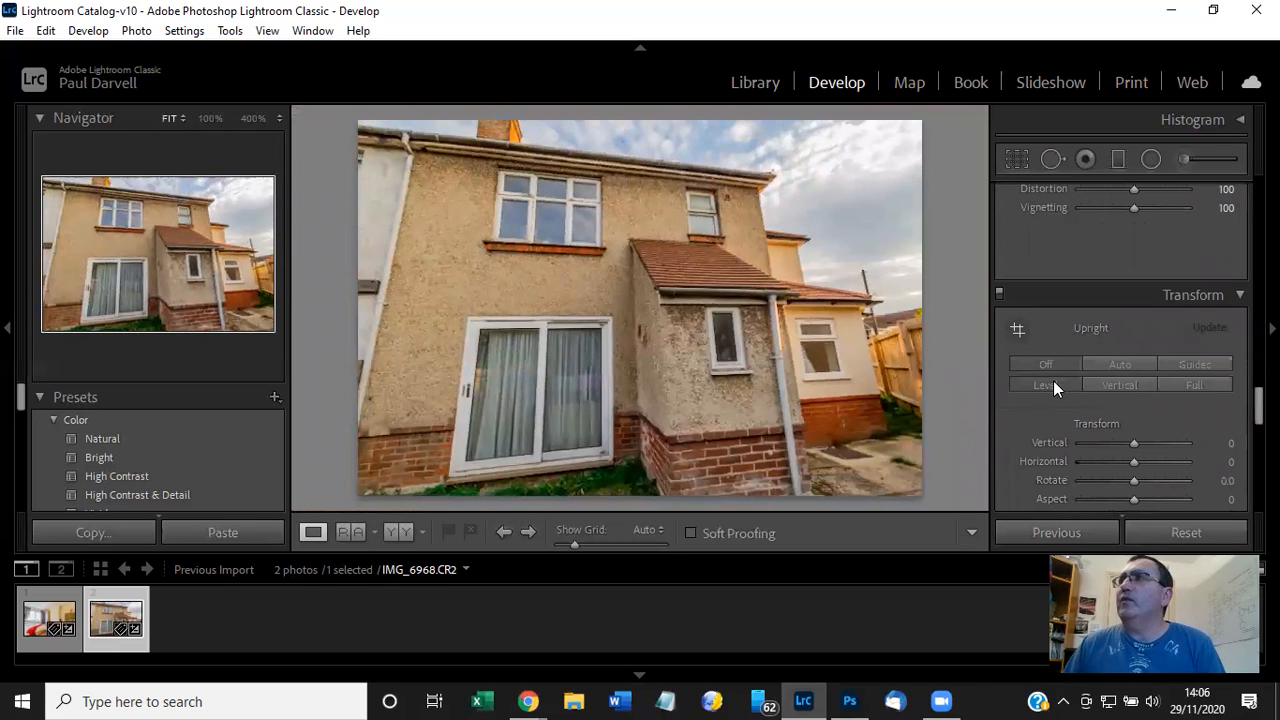
Compare the Level Upright correction with Off on the house photo, and keep Level applied.
click(1045, 385)
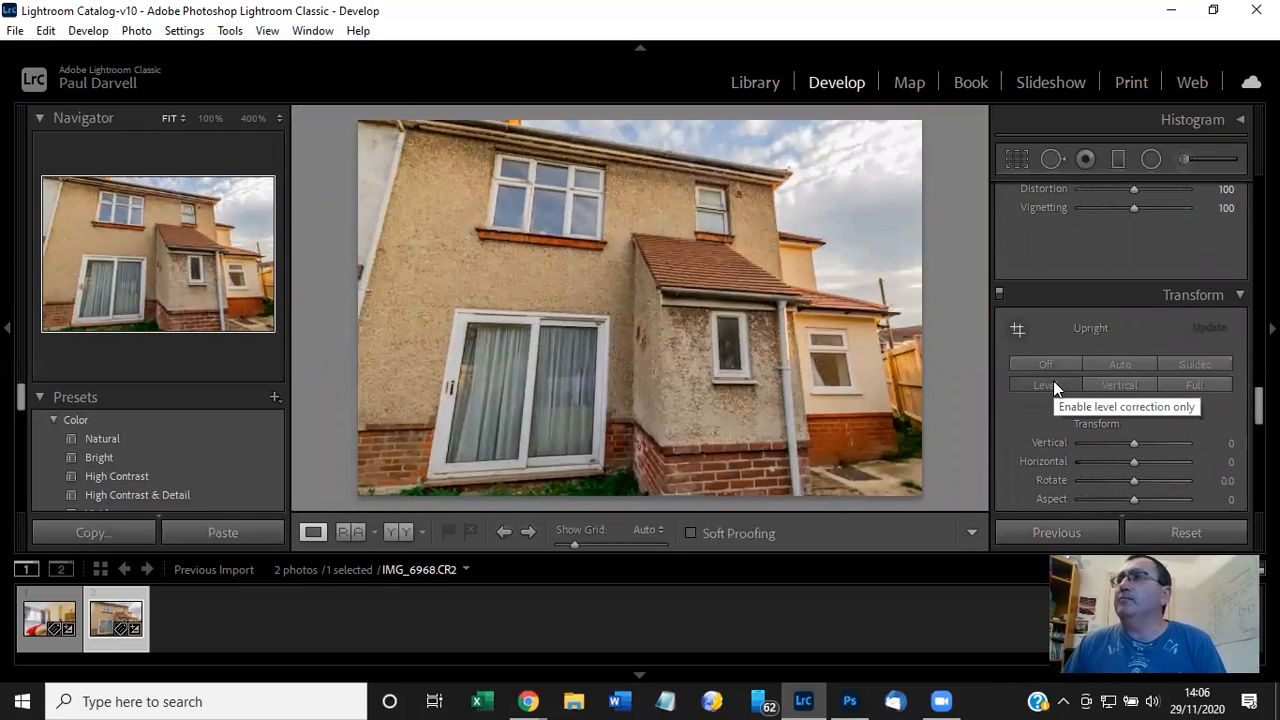
click(1061, 362)
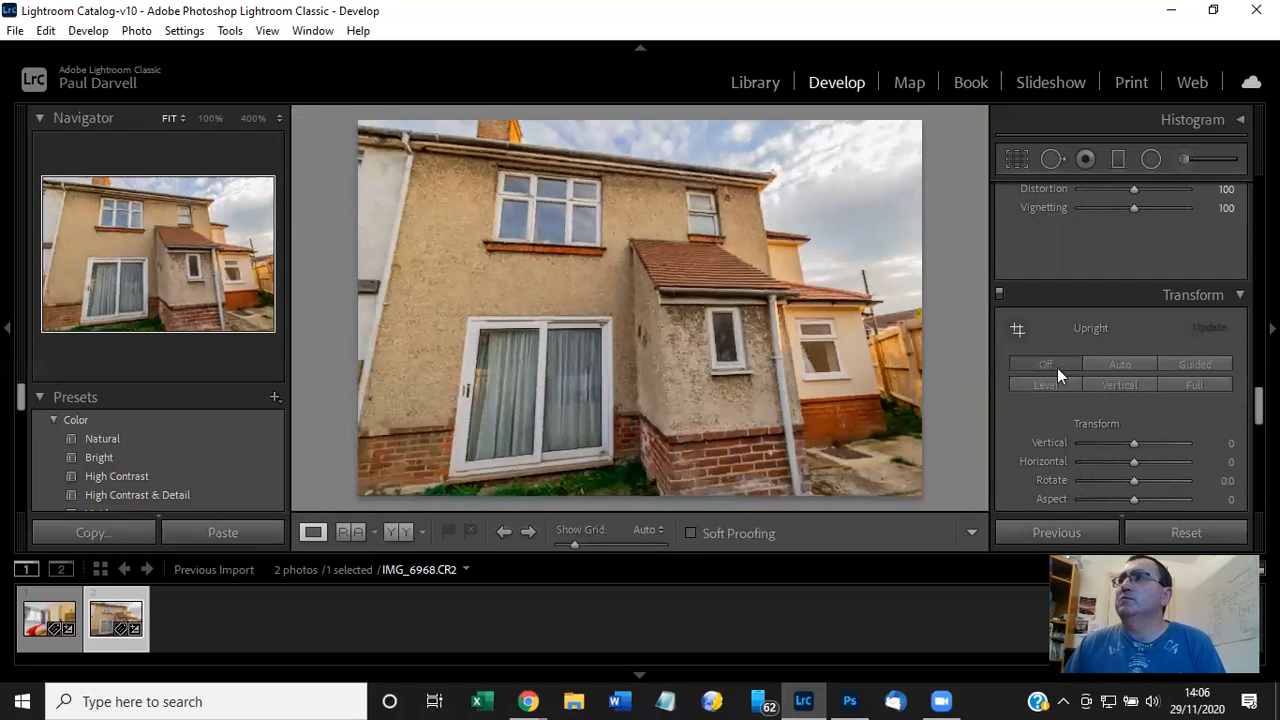
click(1055, 379)
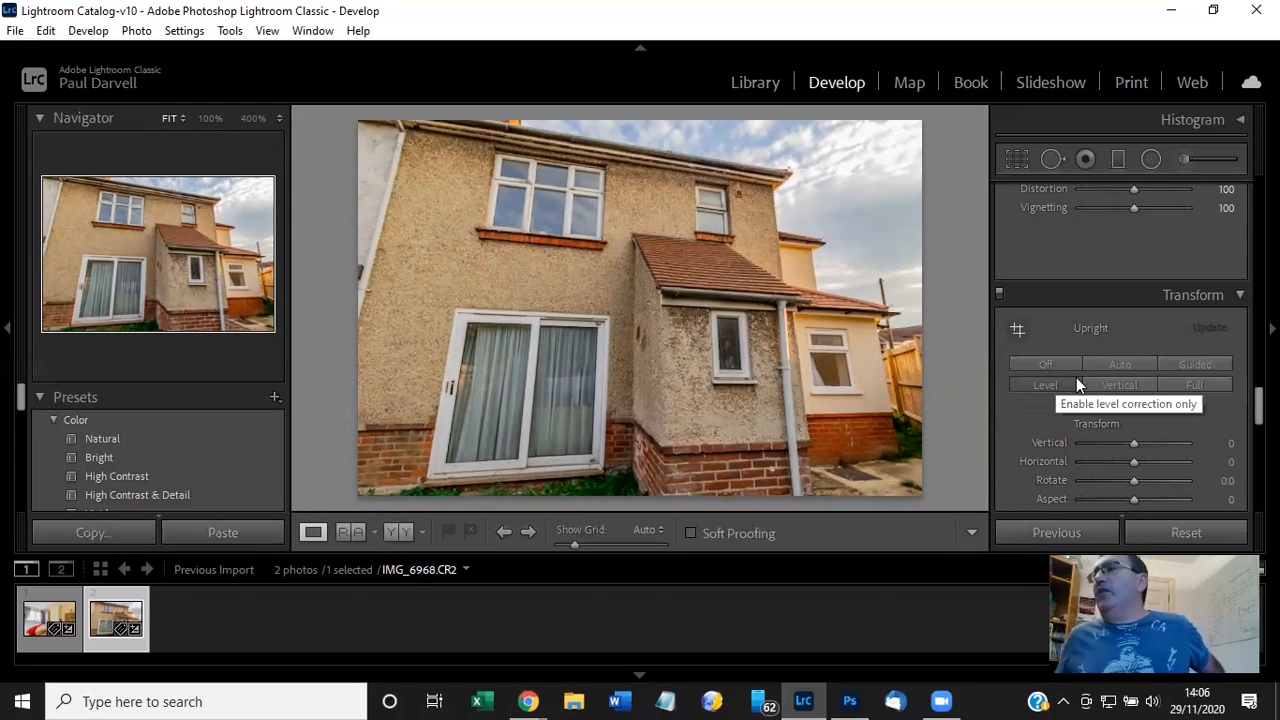
scroll(1068, 340, down, 5)
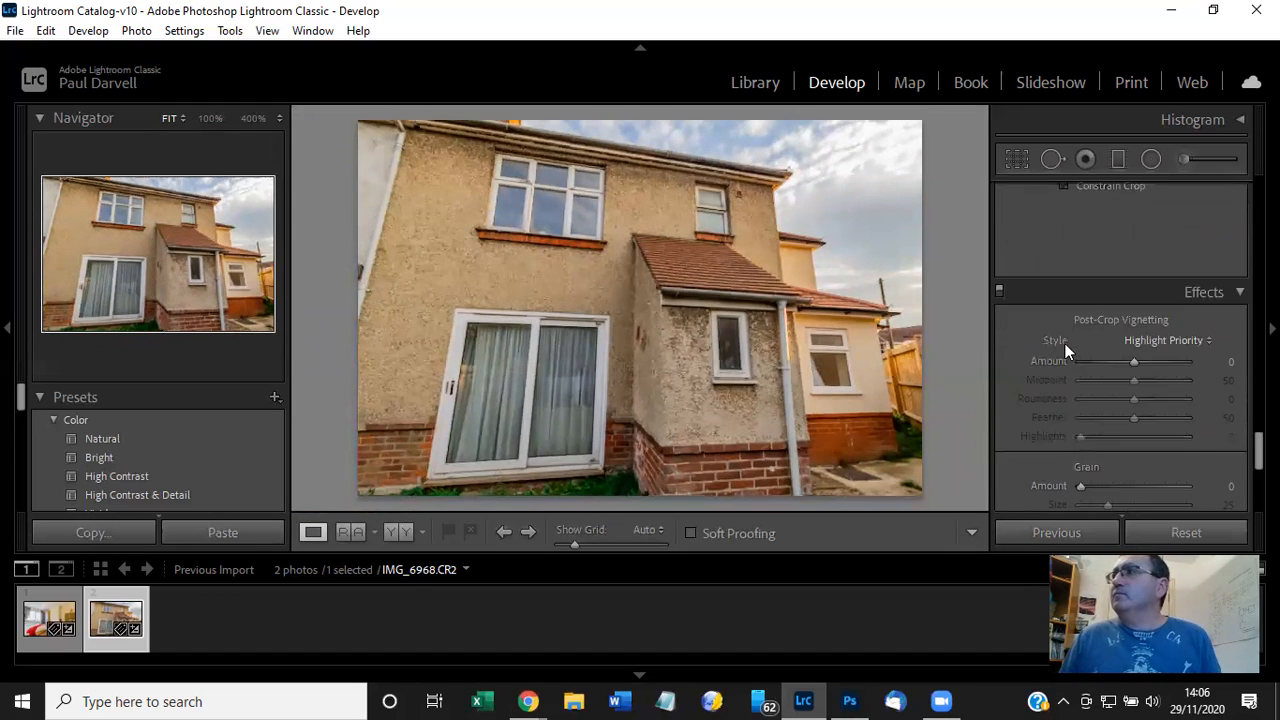
scroll(1066, 350, down, 3)
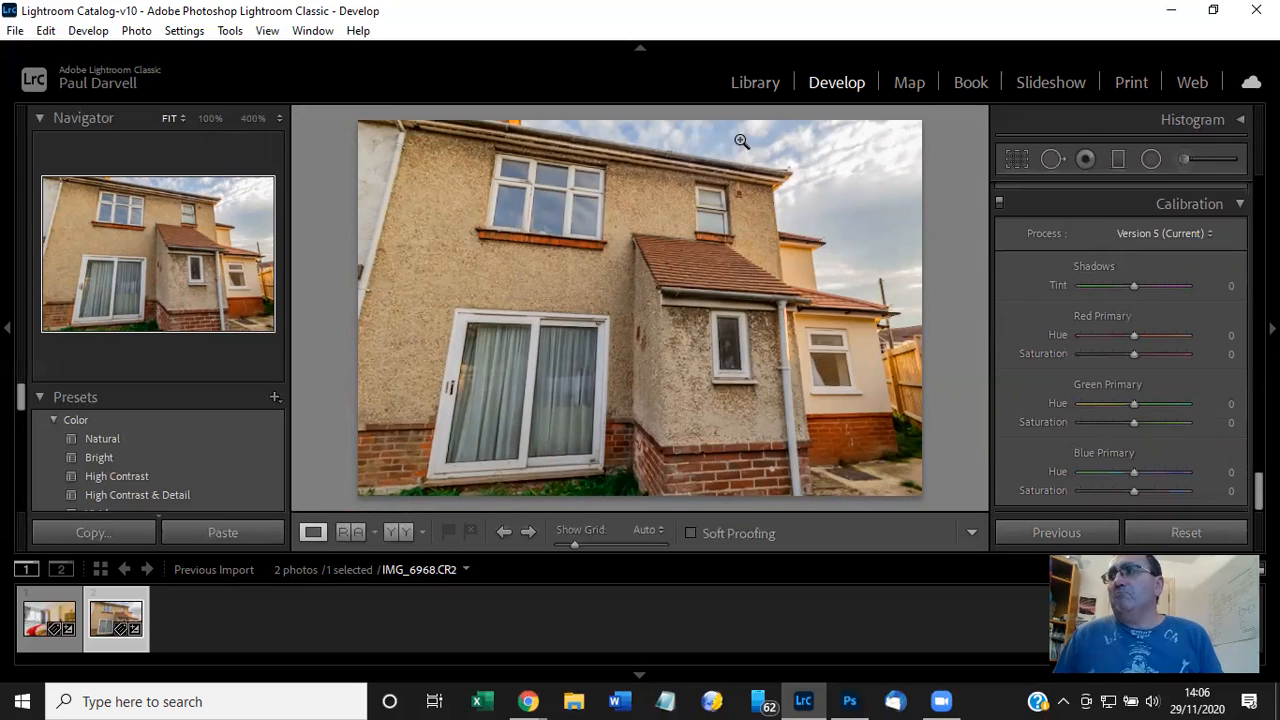
Send the house photo to Adobe Photoshop 2021 for editing and switch to Photoshop.
right_click(592, 256)
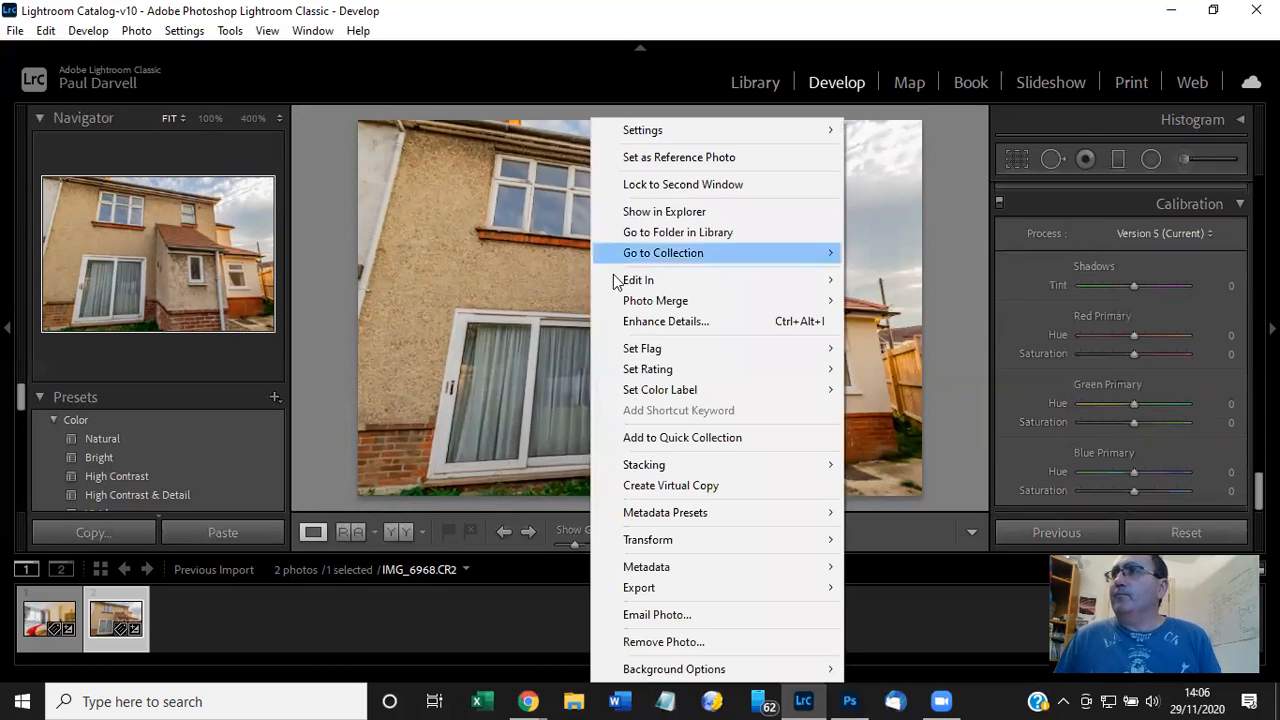
mouse_move(815, 277)
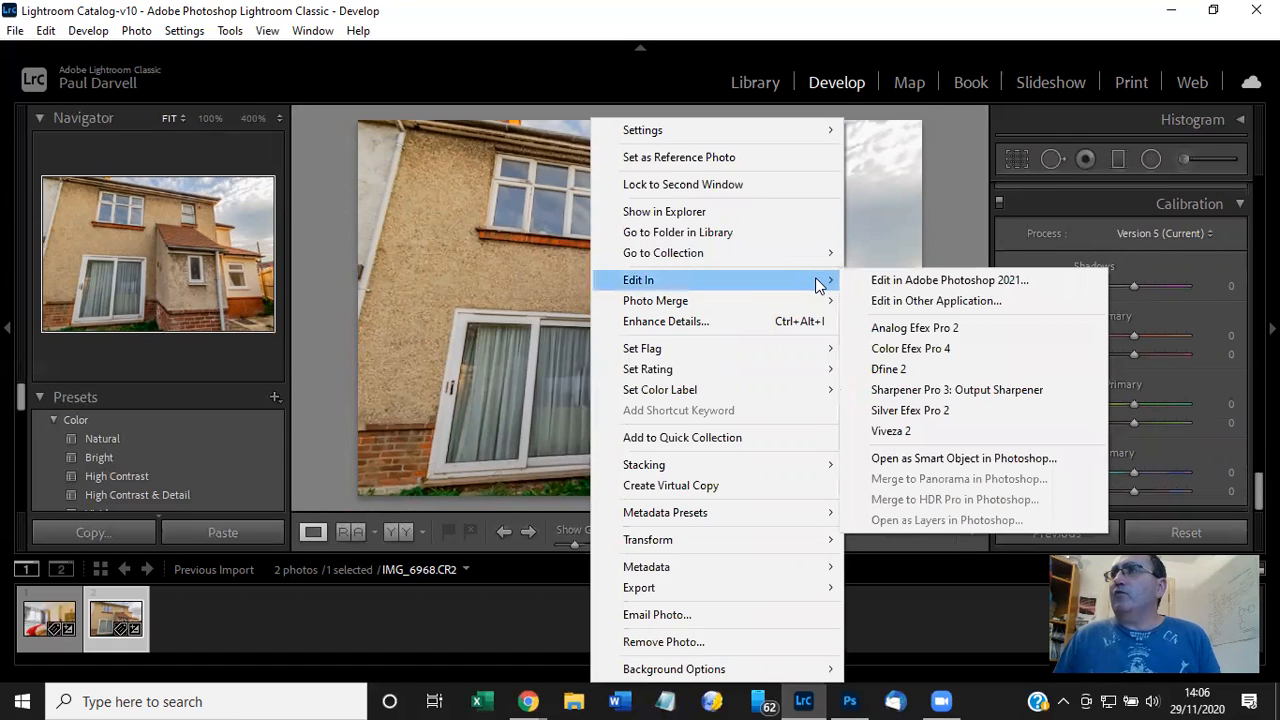
click(896, 279)
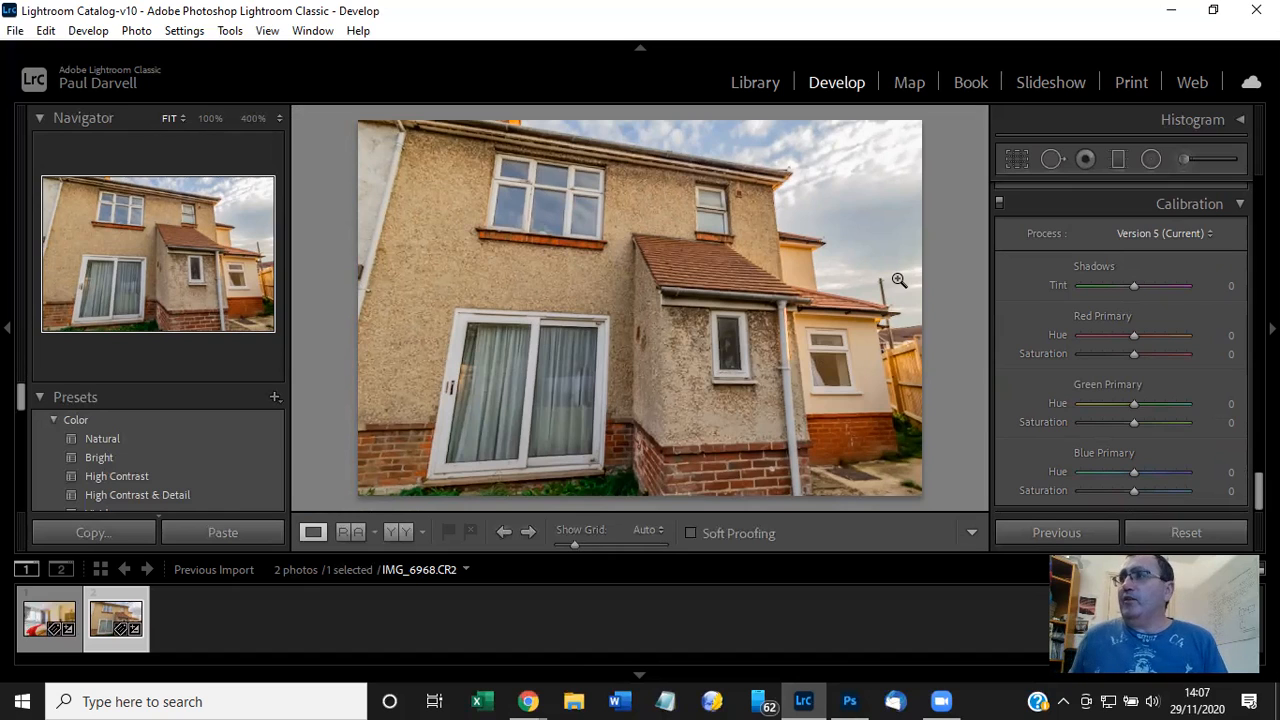
click(851, 700)
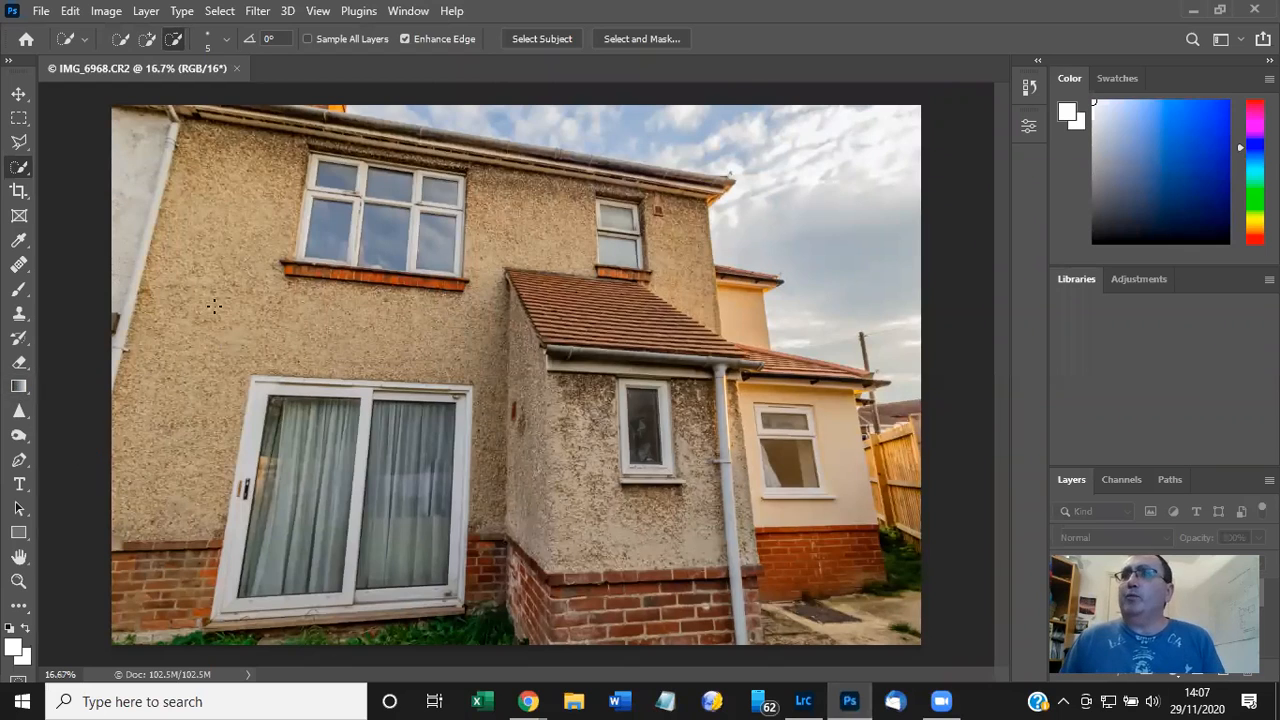
Start Sky Replacement, try the third Blue Skies preset with small white clouds, and settle on the second preset with wispy clouds.
click(70, 12)
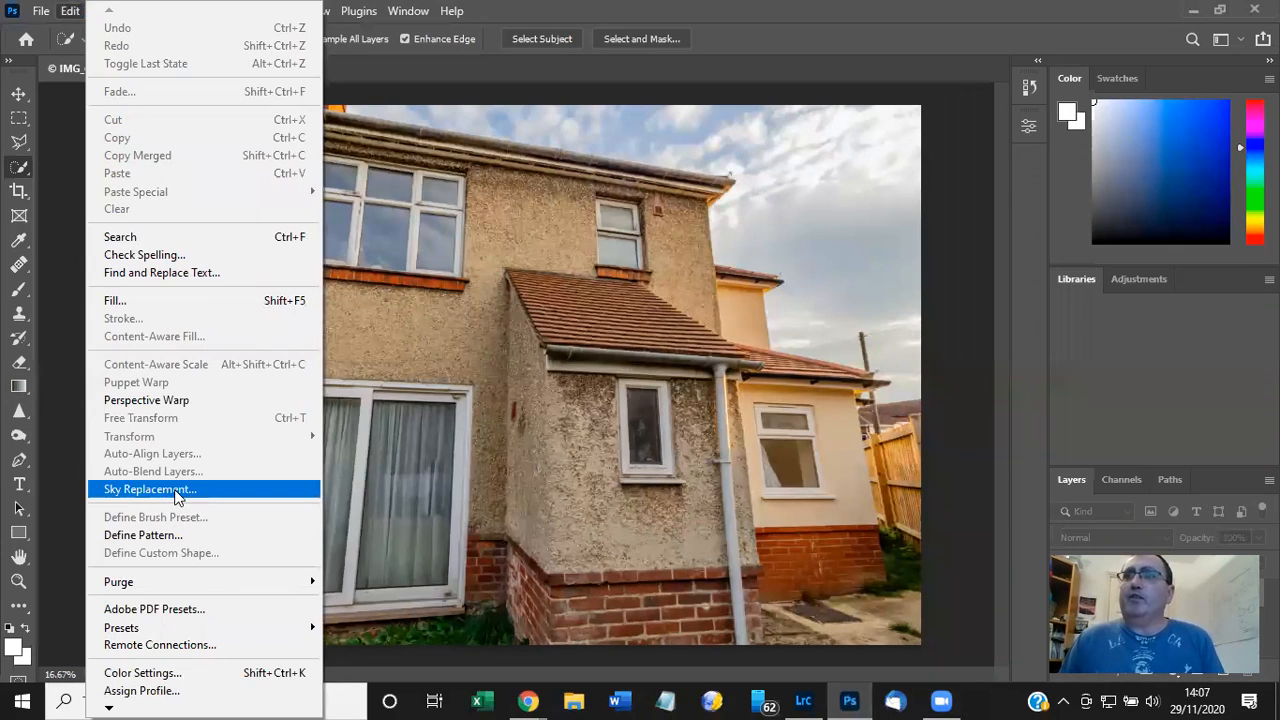
click(175, 491)
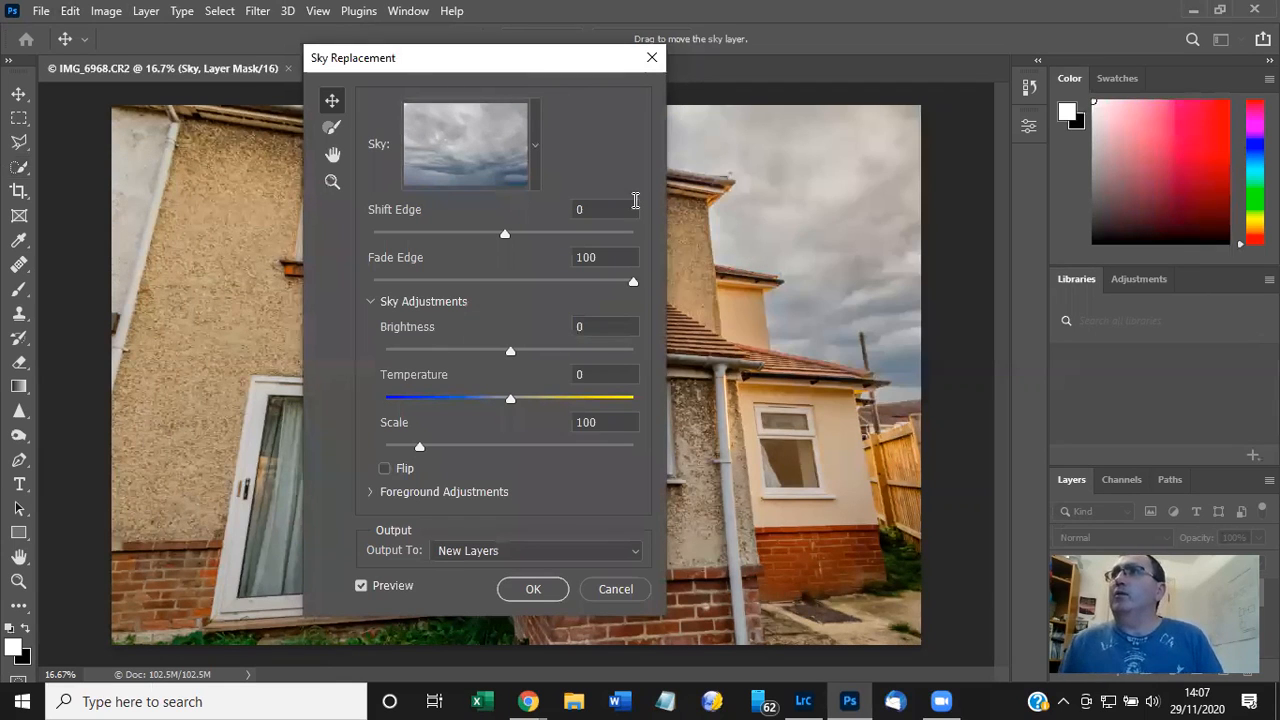
click(533, 148)
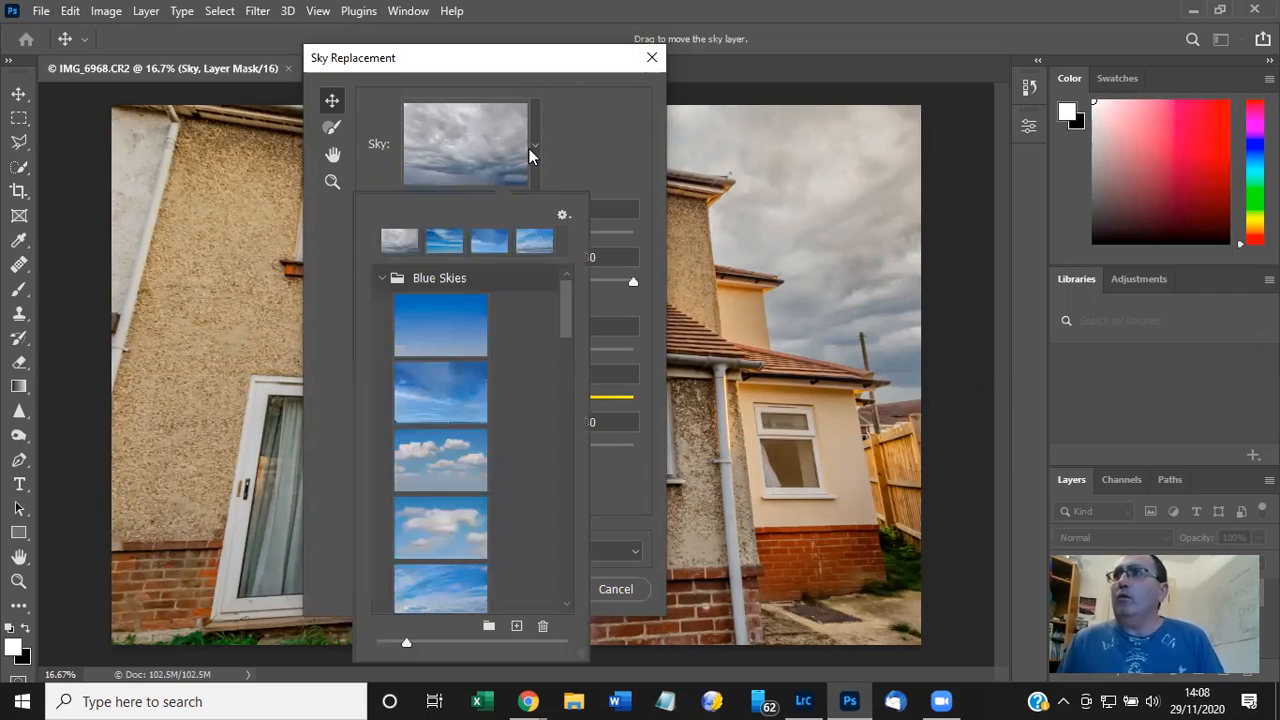
click(449, 456)
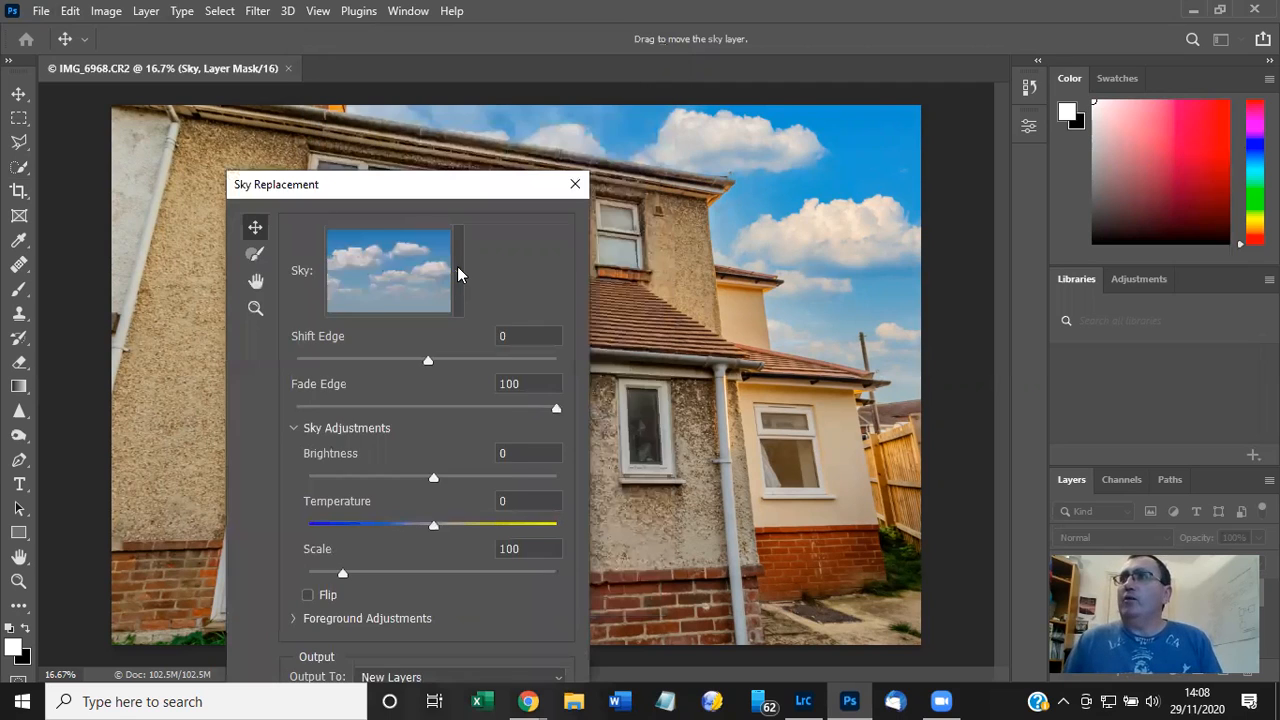
click(457, 266)
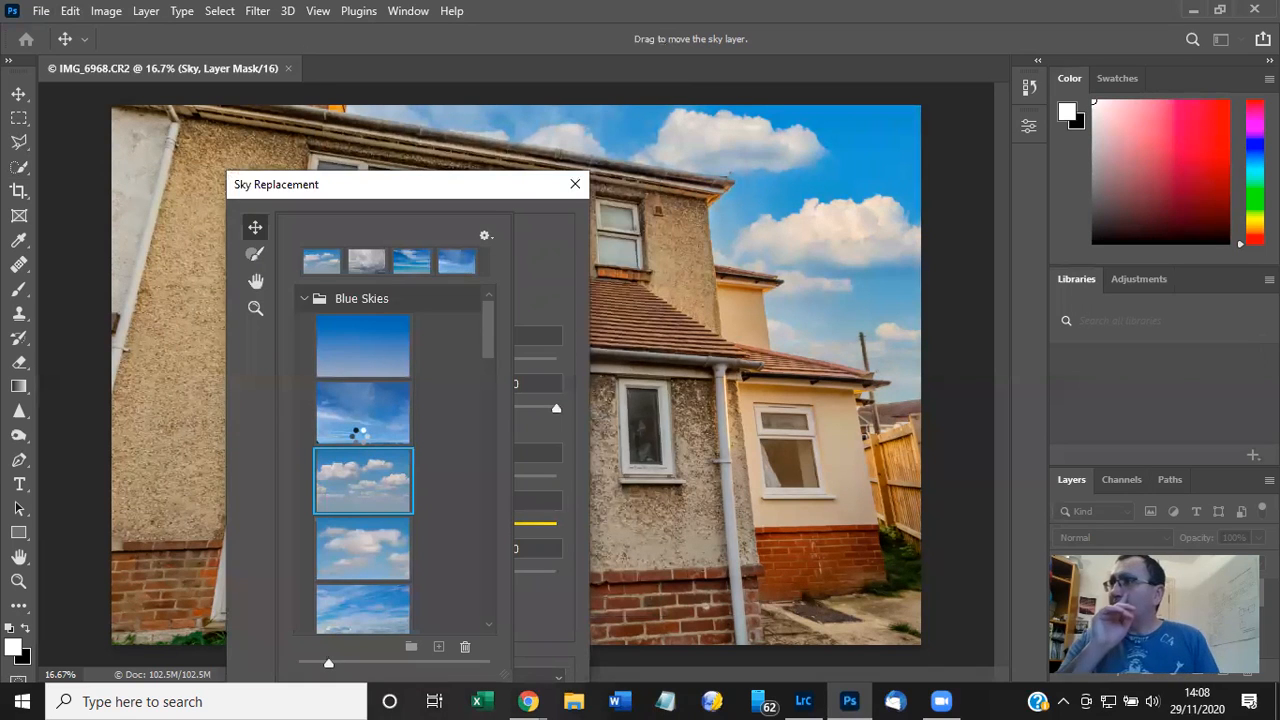
click(359, 441)
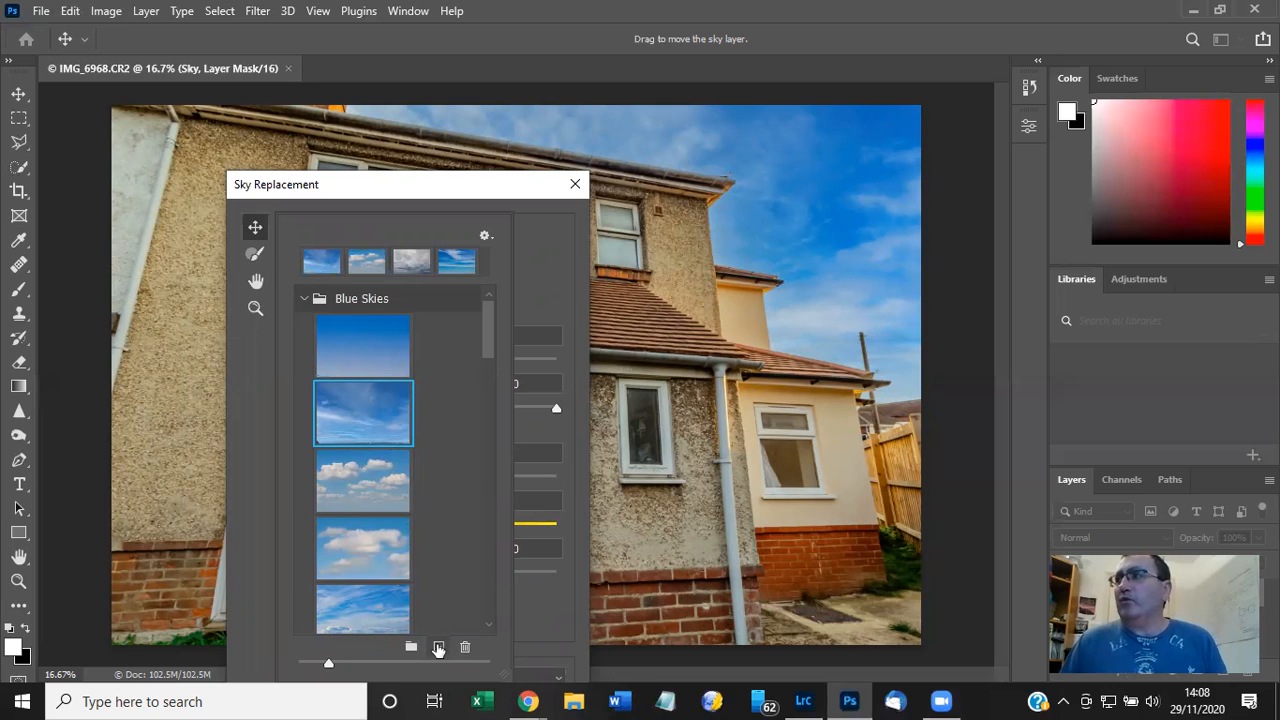
Move the Sky Replacement dialog clear of the screen edge and apply the chosen sky with output to New Layers.
click(521, 184)
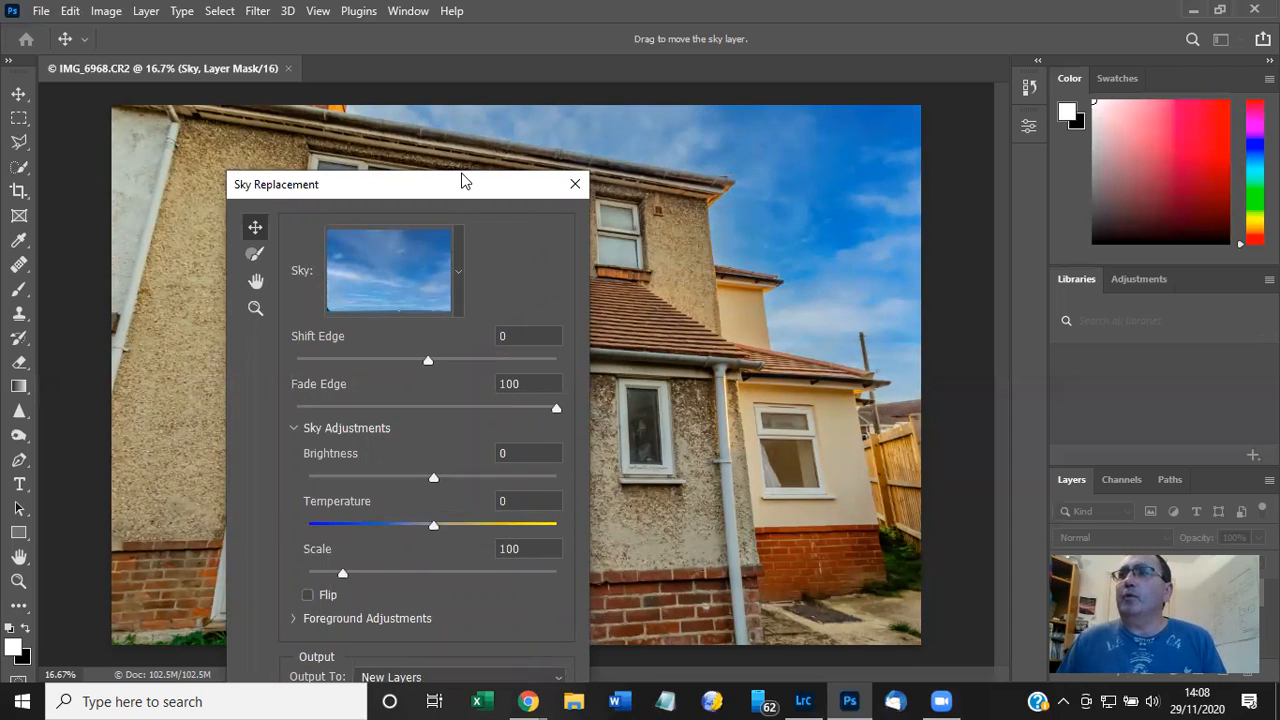
drag(462, 181, 441, 90)
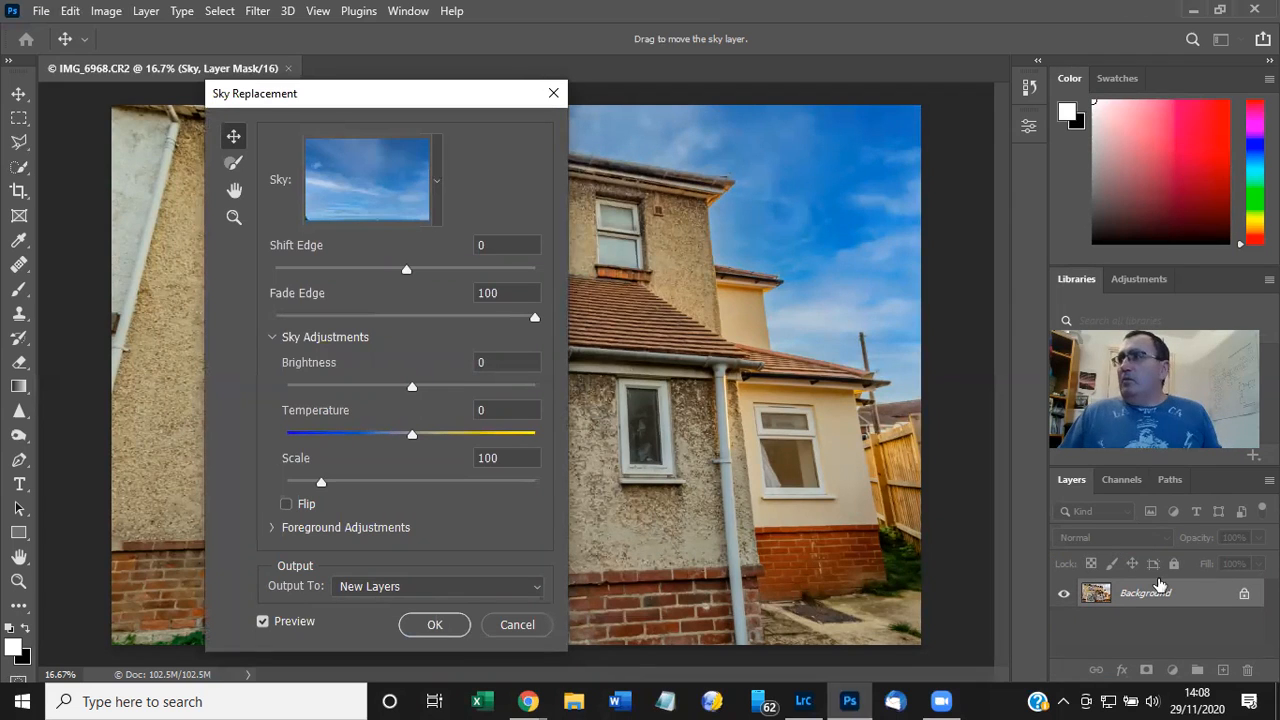
click(434, 624)
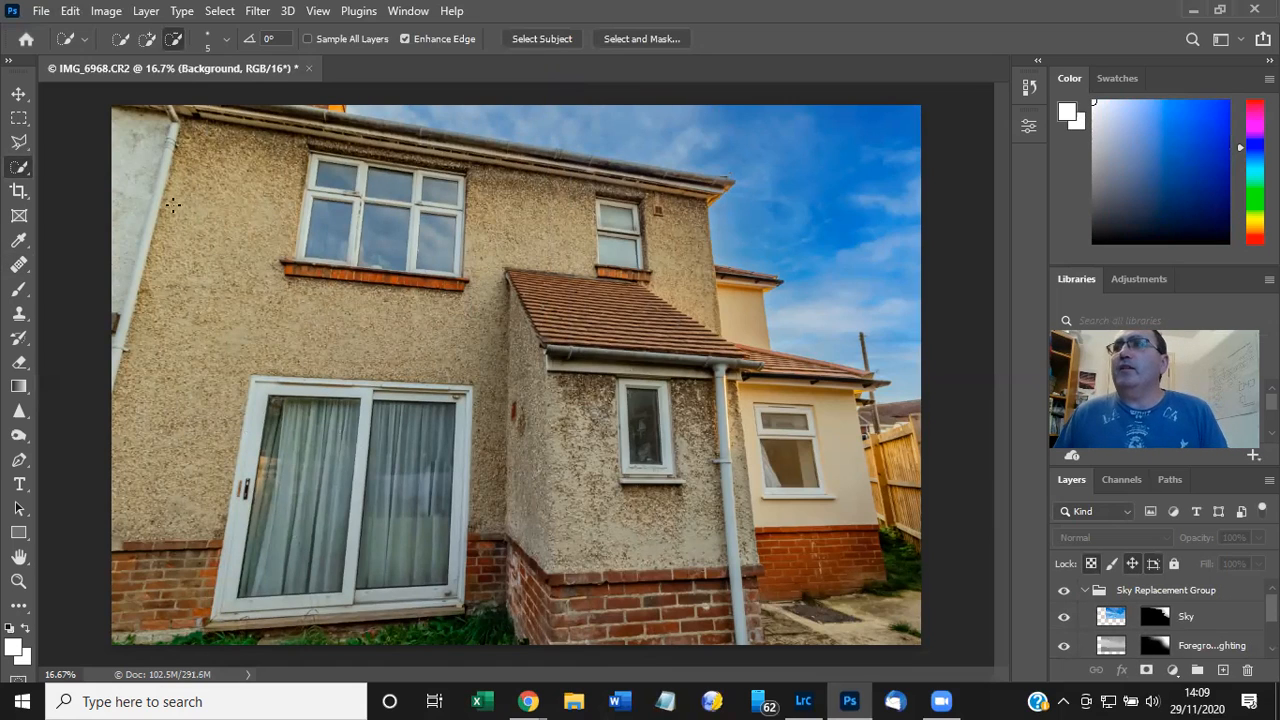
Flatten the image so the Sky Replacement Group merges into a single Background layer.
click(69, 11)
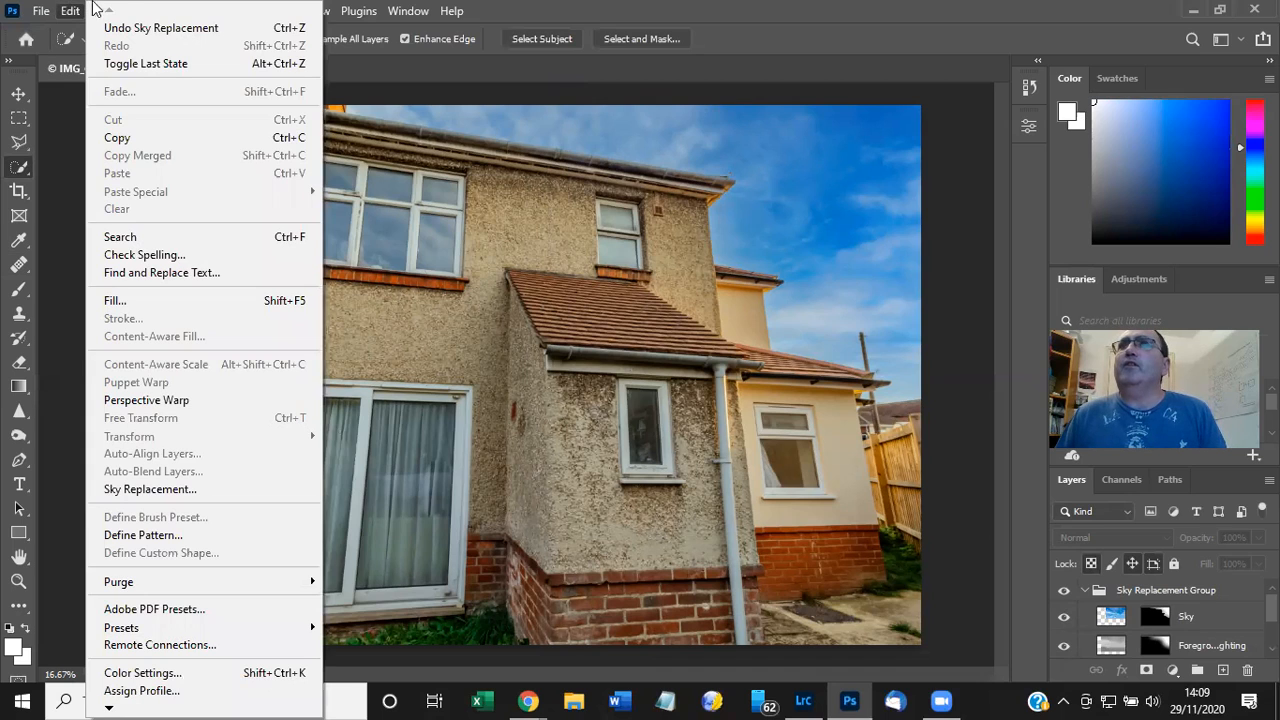
click(646, 8)
click(146, 11)
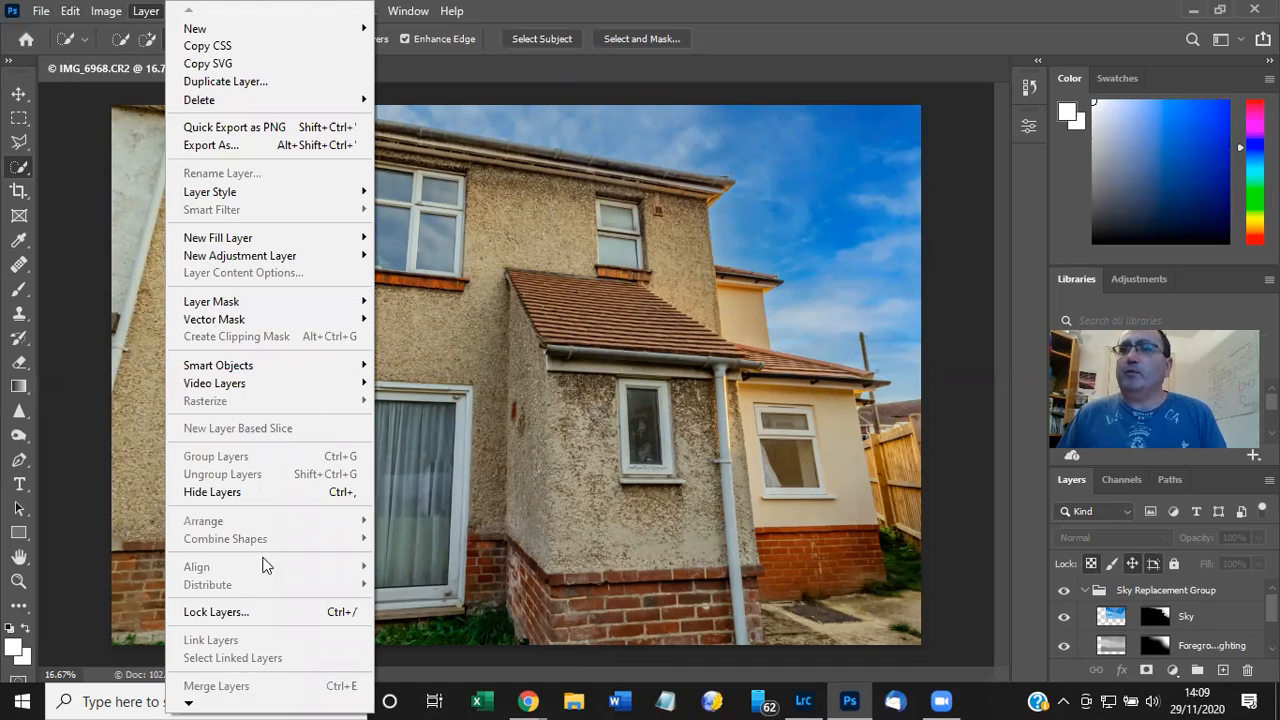
mouse_move(187, 700)
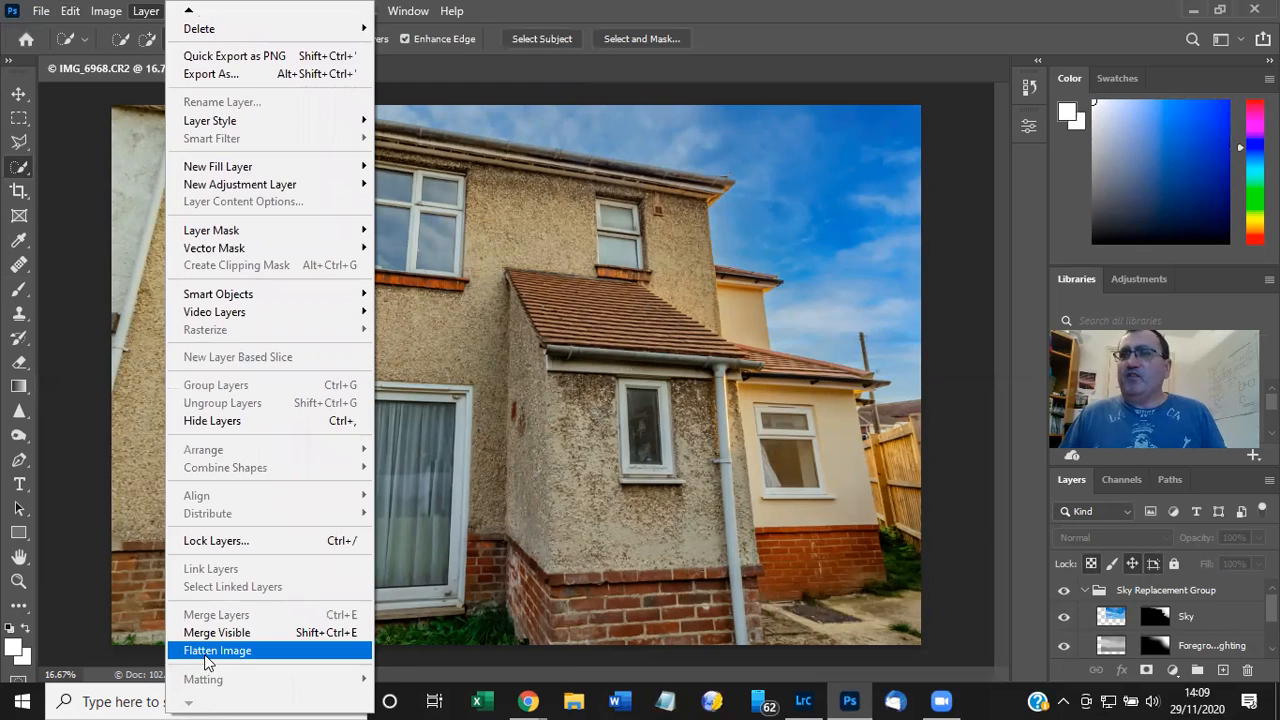
click(217, 651)
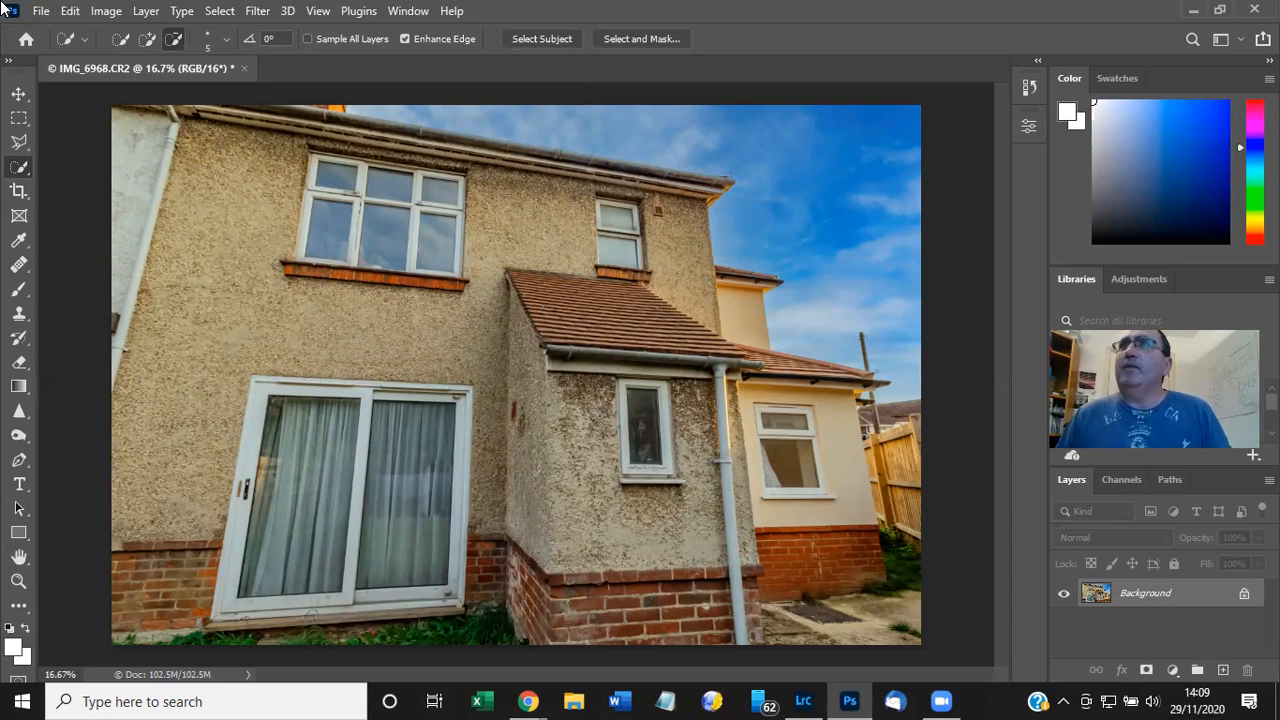
Save the edited house photo and switch back to Lightroom Classic.
click(46, 10)
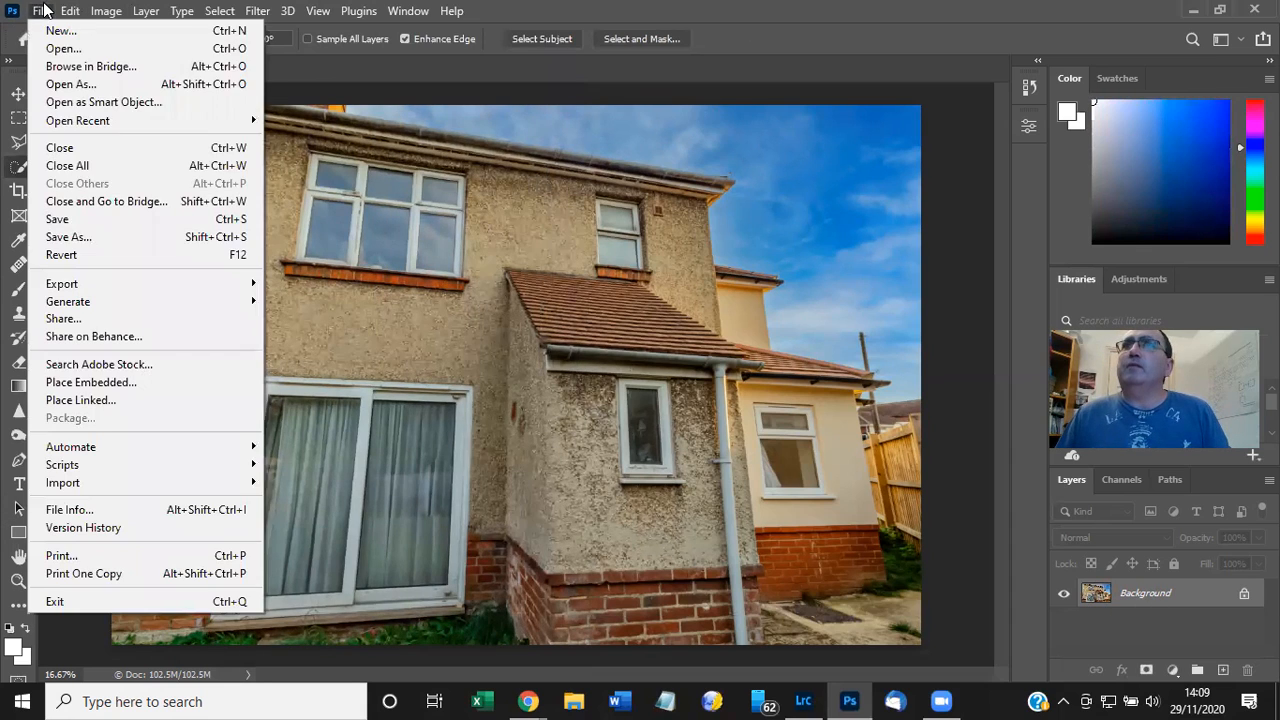
click(84, 220)
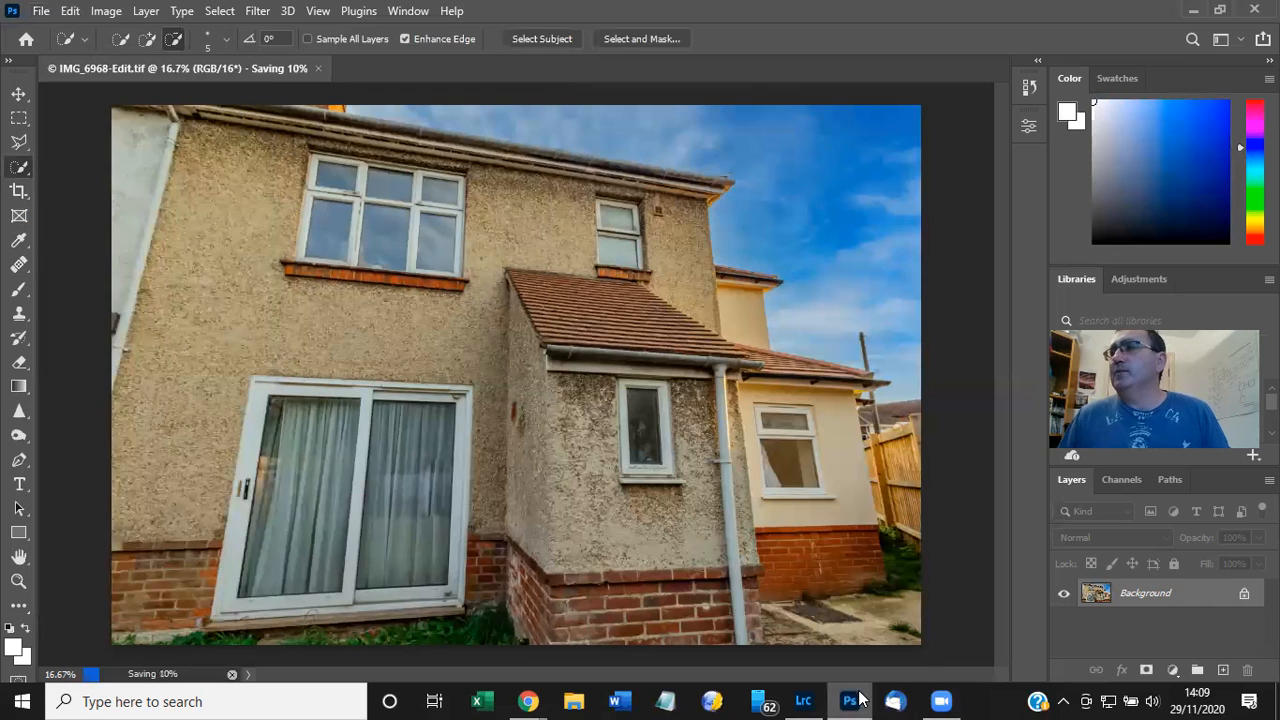
click(803, 700)
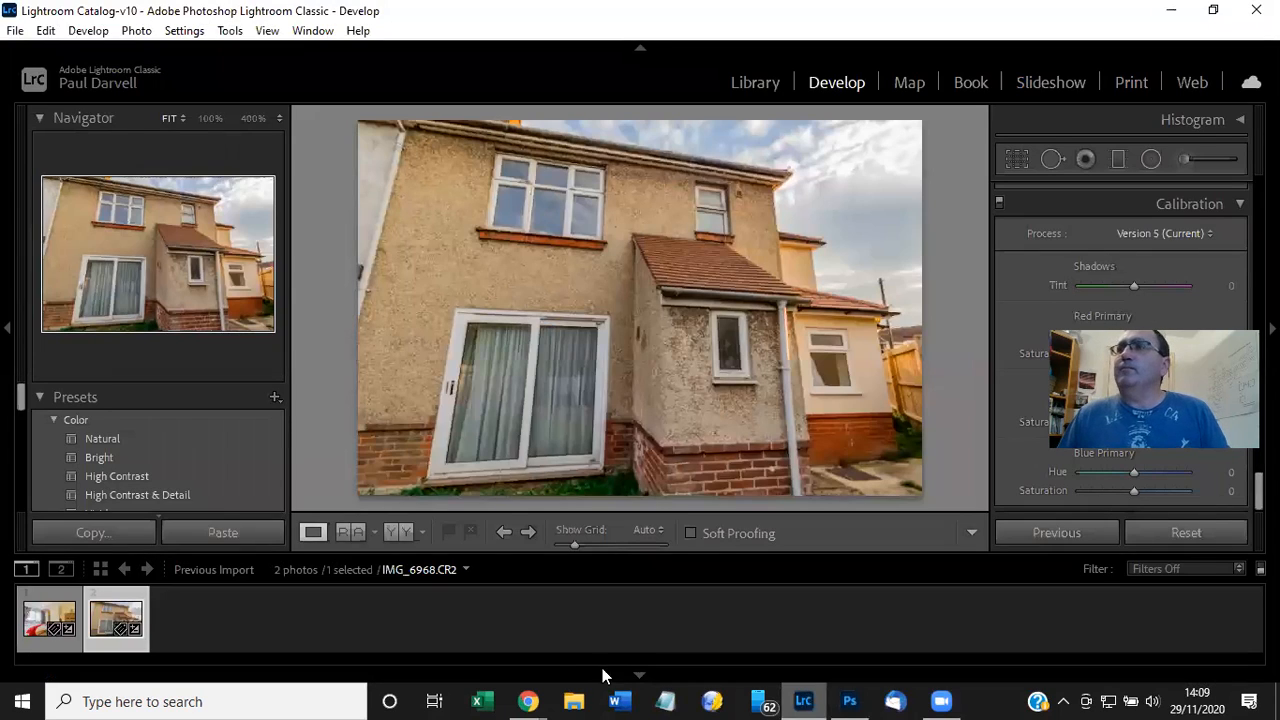